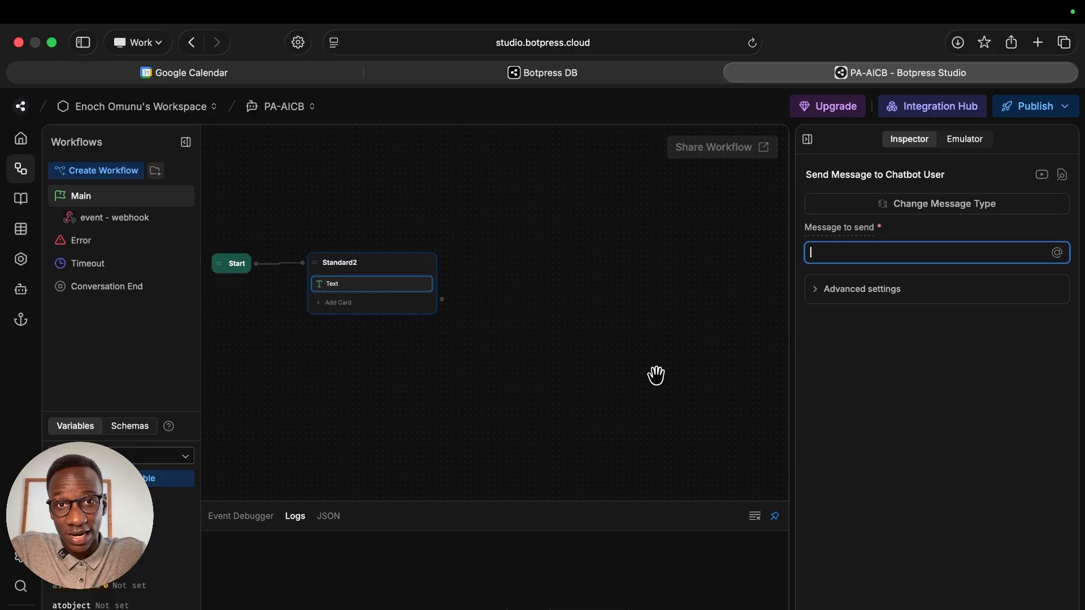
- Set the text card's message to "What have you been doing to fix your lead generation issue?"
text(W)
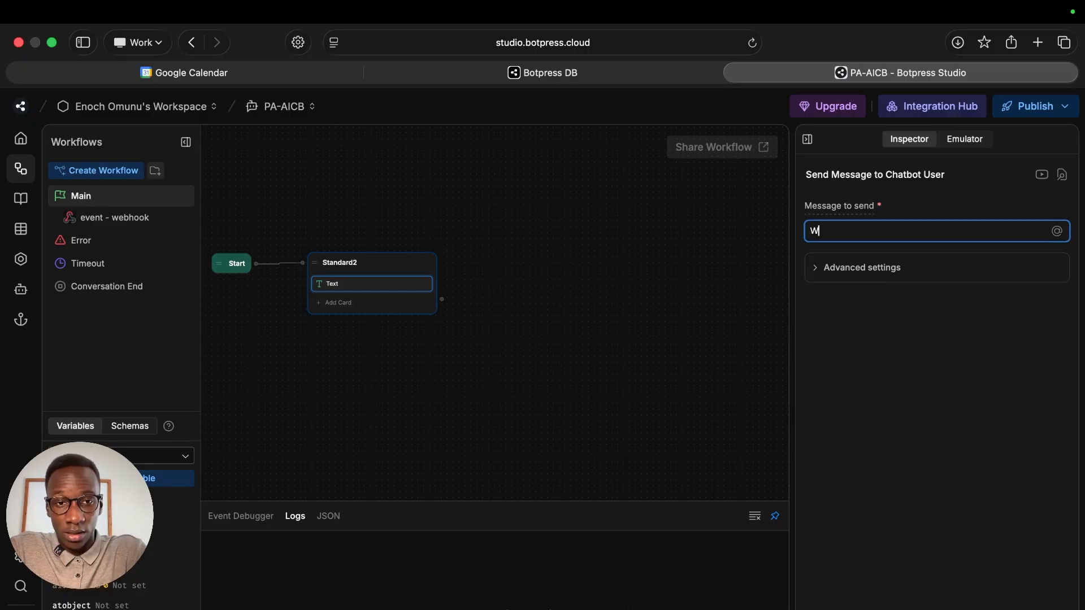
text(hat have you been doing)
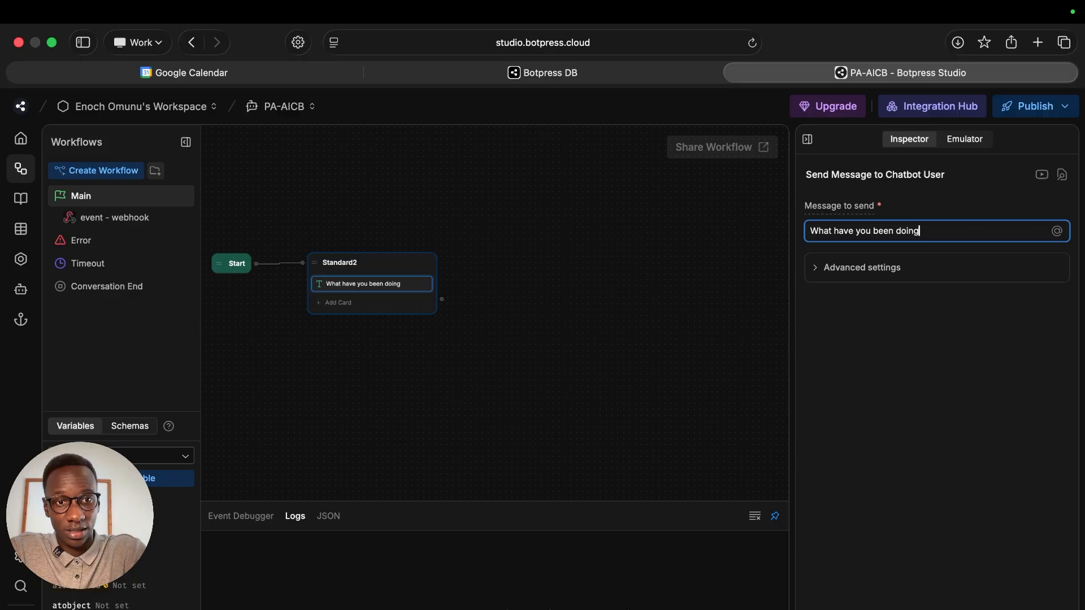
key(super+a)
key(Right)
text(to fix you)
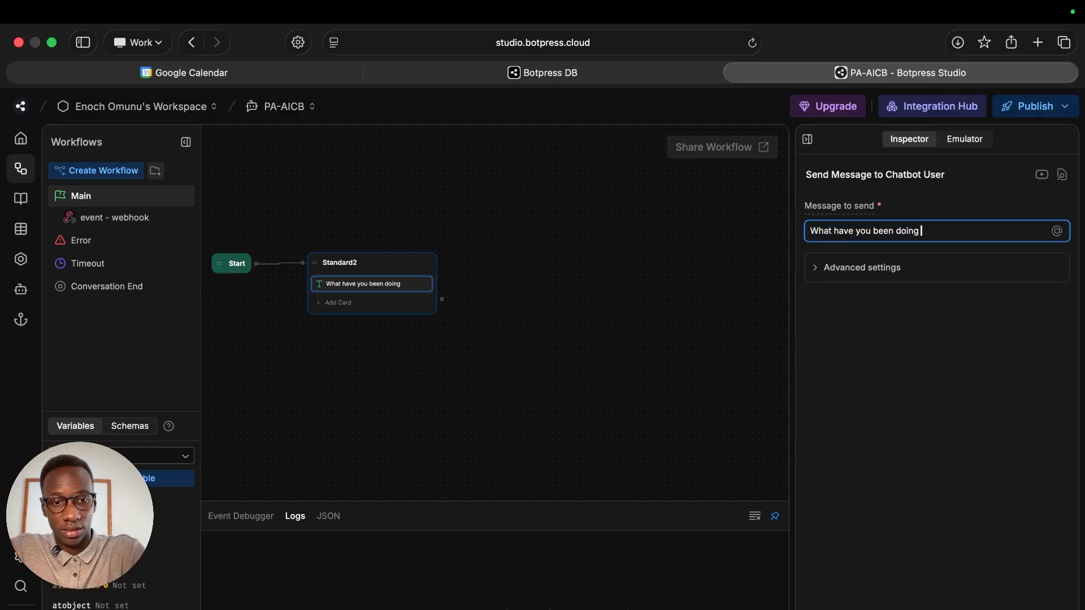
text(r lea)
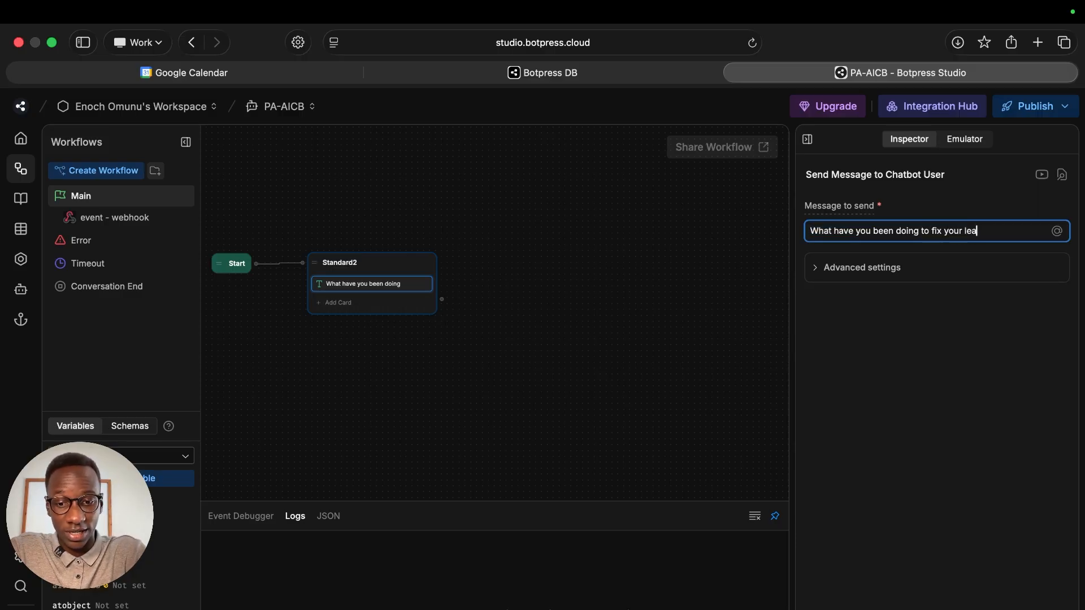
text(d generation issue?)
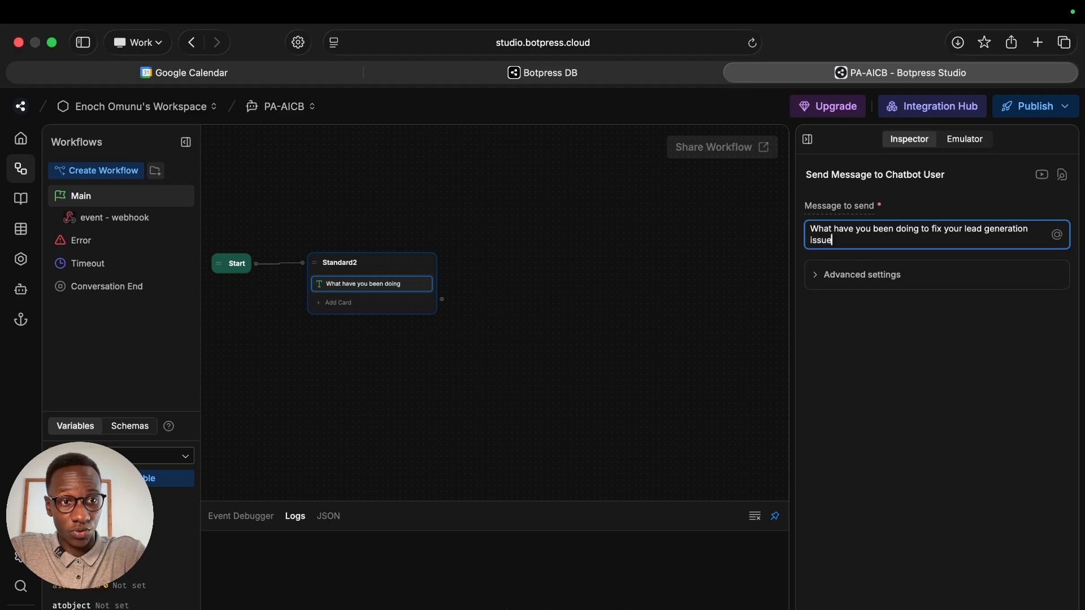
click(467, 433)
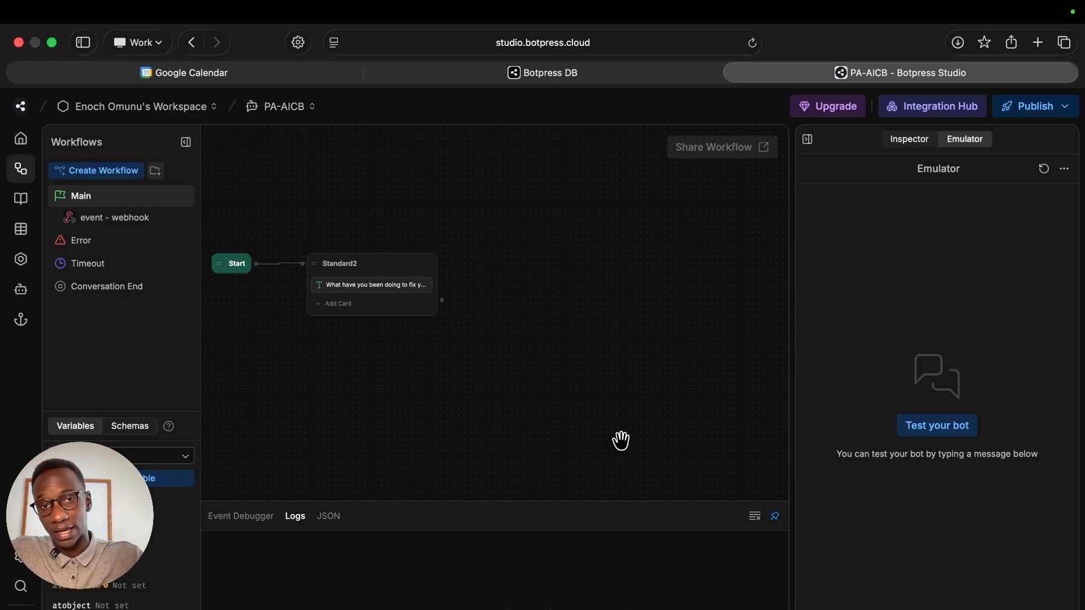
- Add a Wait for User Input card below the message in the Standard2 node
click(368, 304)
text(wa)
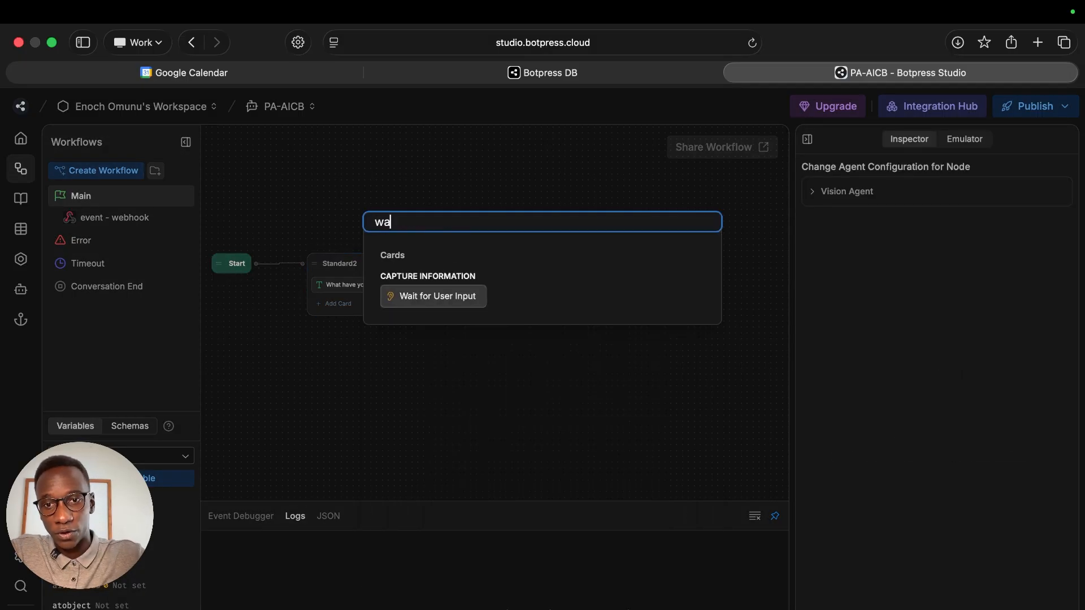
click(446, 304)
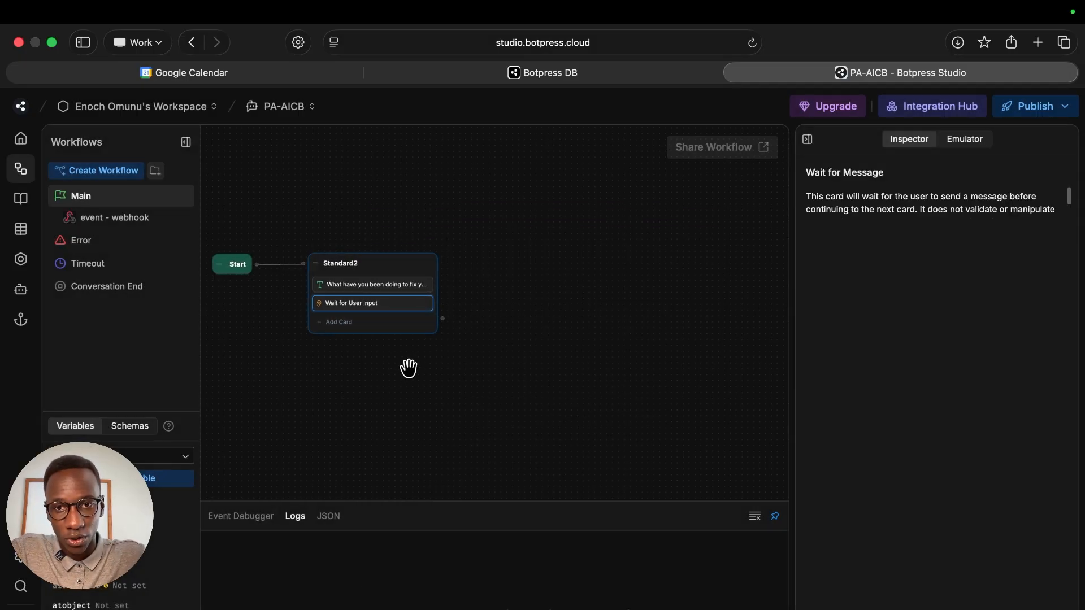
- Create a new standard node beside Standard2 and connect Standard2's output to it
click(543, 330)
right_click(535, 288)
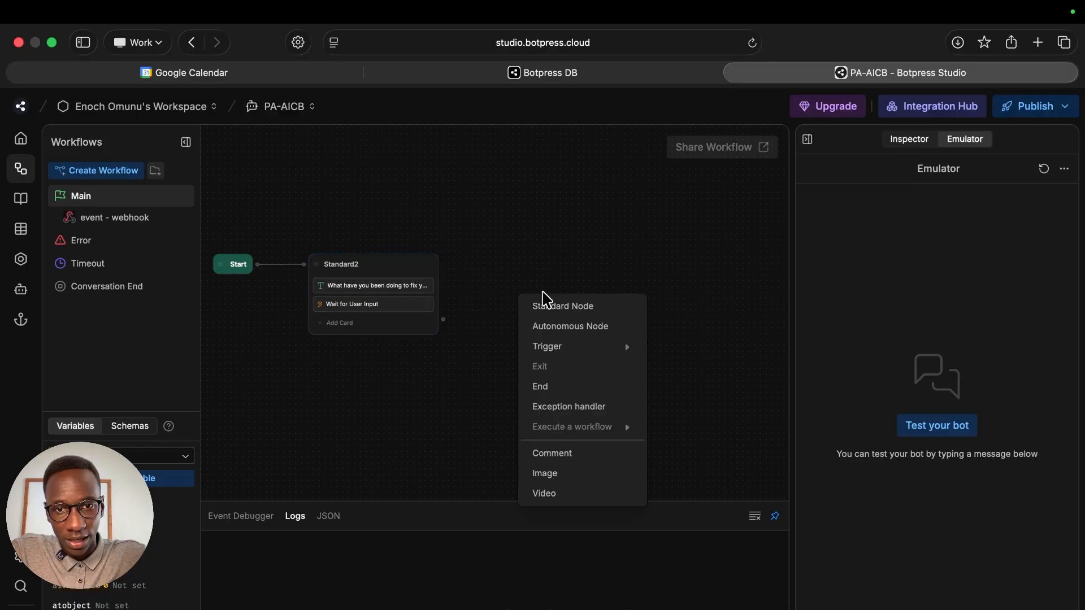
click(542, 304)
drag(443, 319, 535, 266)
double_click(528, 272)
drag(565, 311, 513, 308)
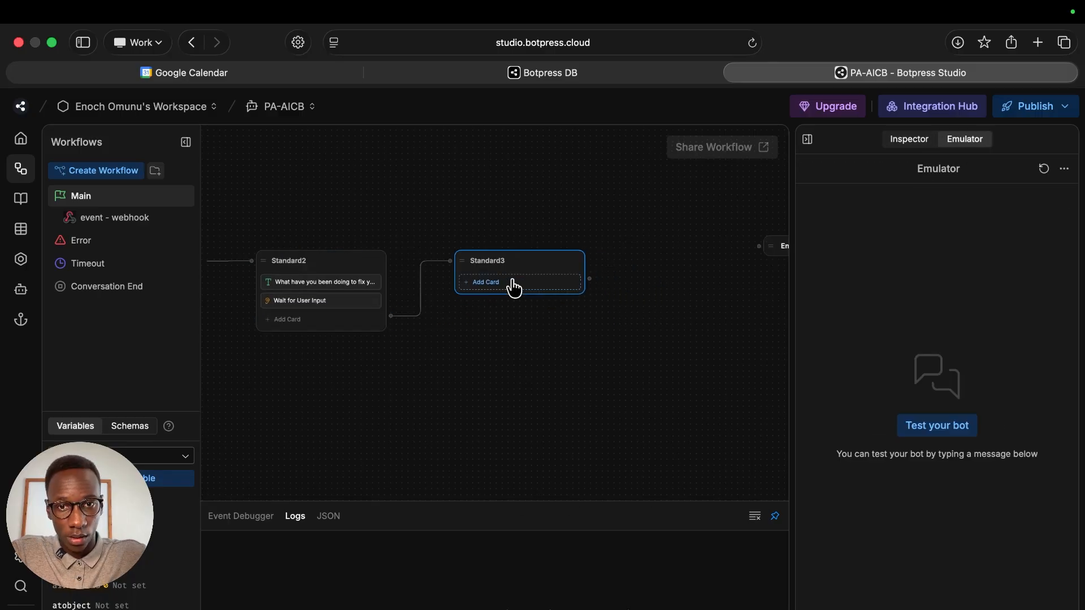
click(514, 286)
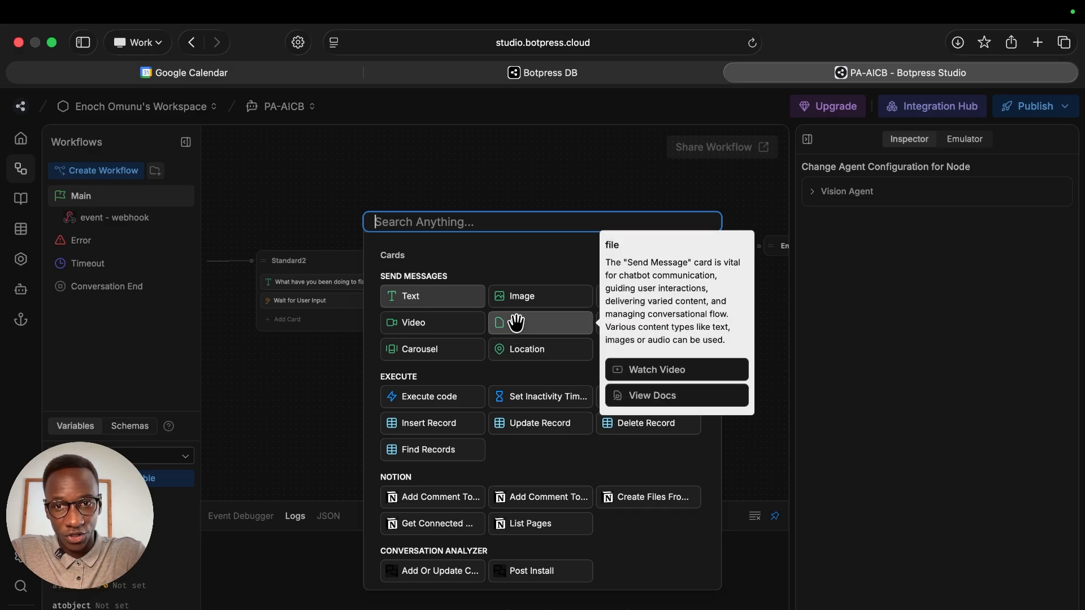
text(ai)
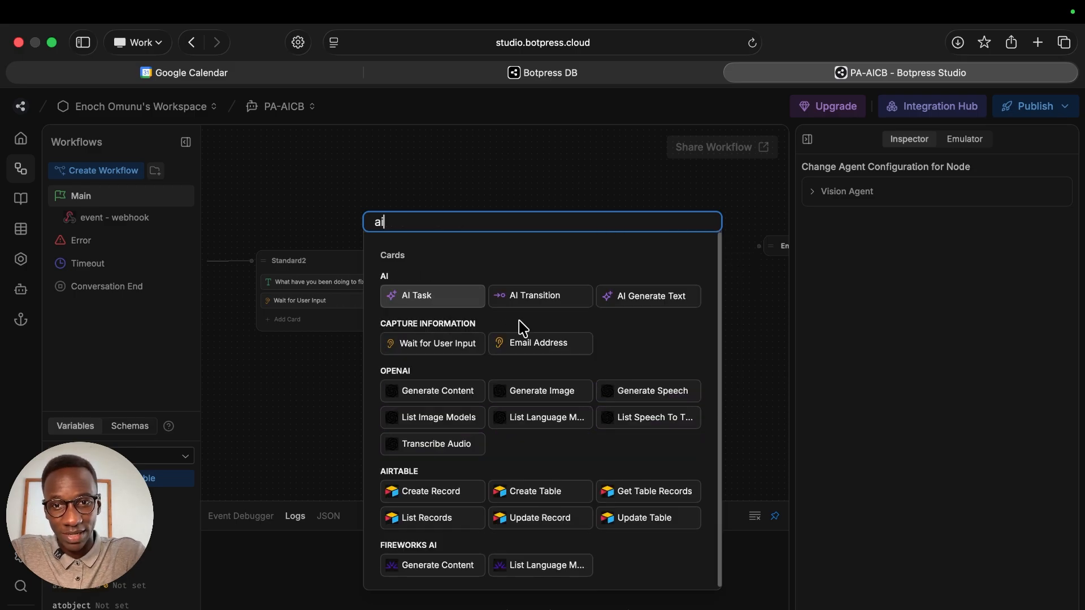
click(535, 295)
click(902, 231)
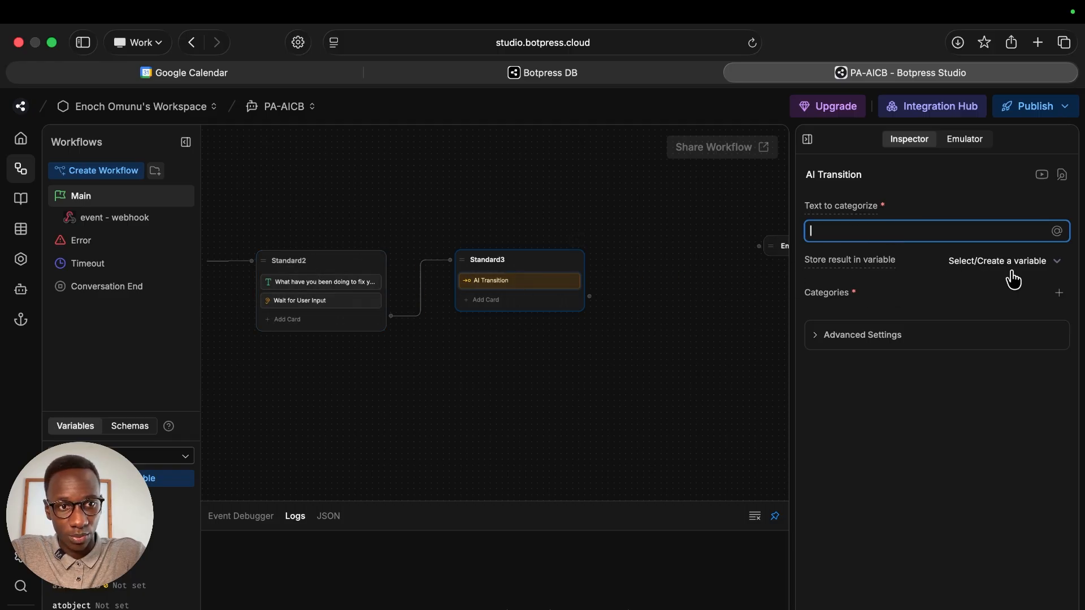
click(1059, 293)
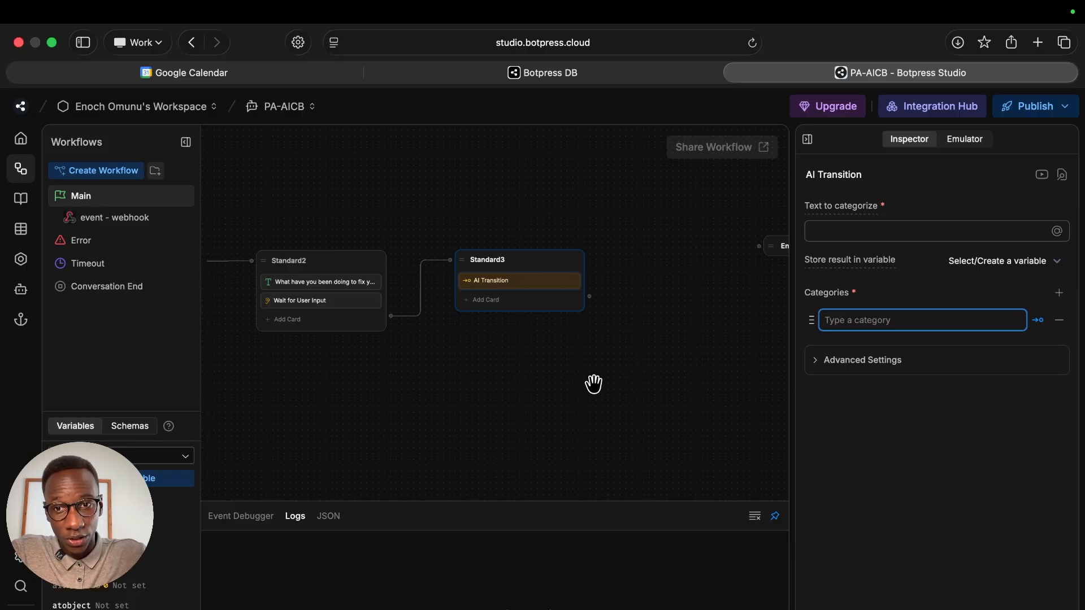
drag(593, 382, 631, 351)
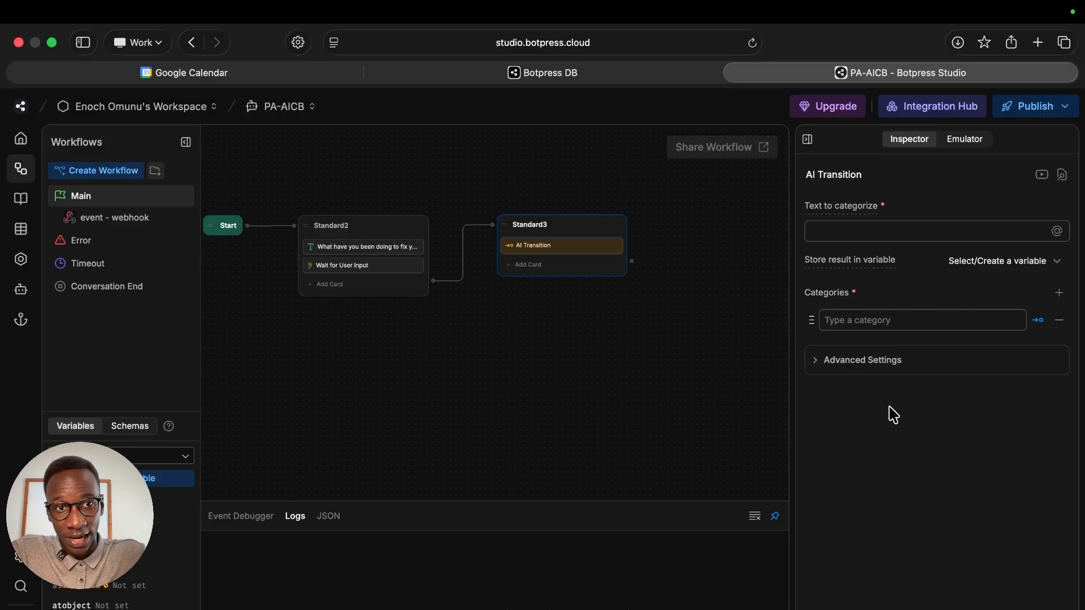
mouse_move(840, 210)
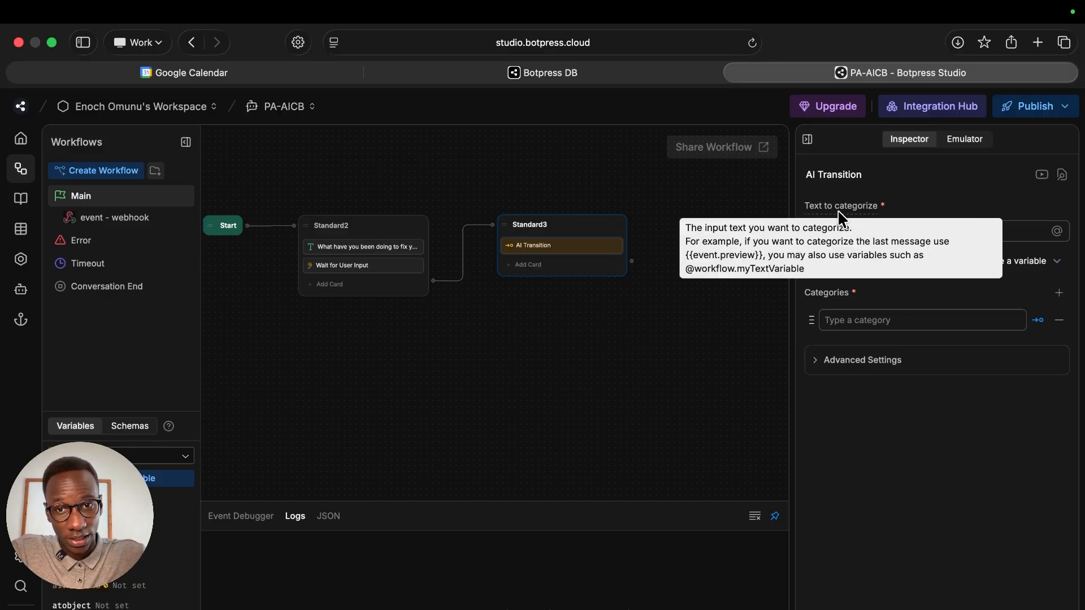
click(903, 229)
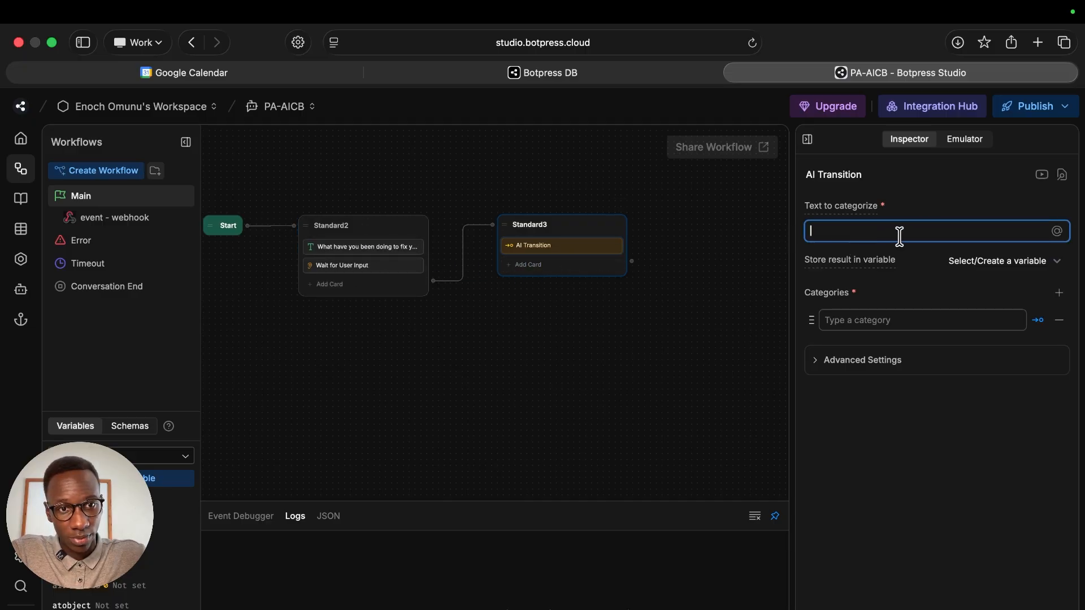
click(892, 319)
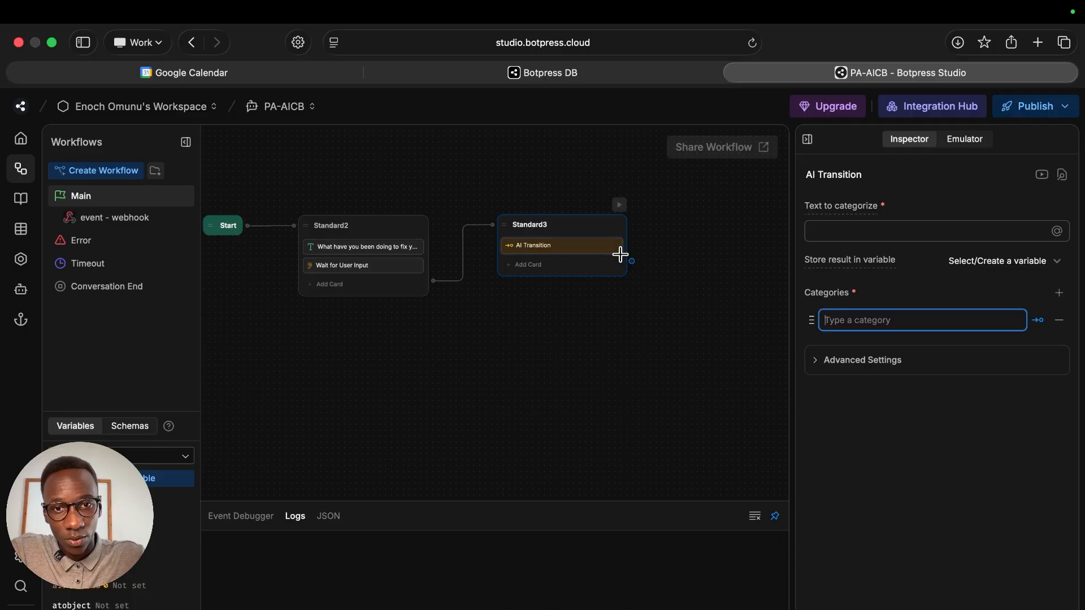
right_click(598, 247)
key(BackSpace)
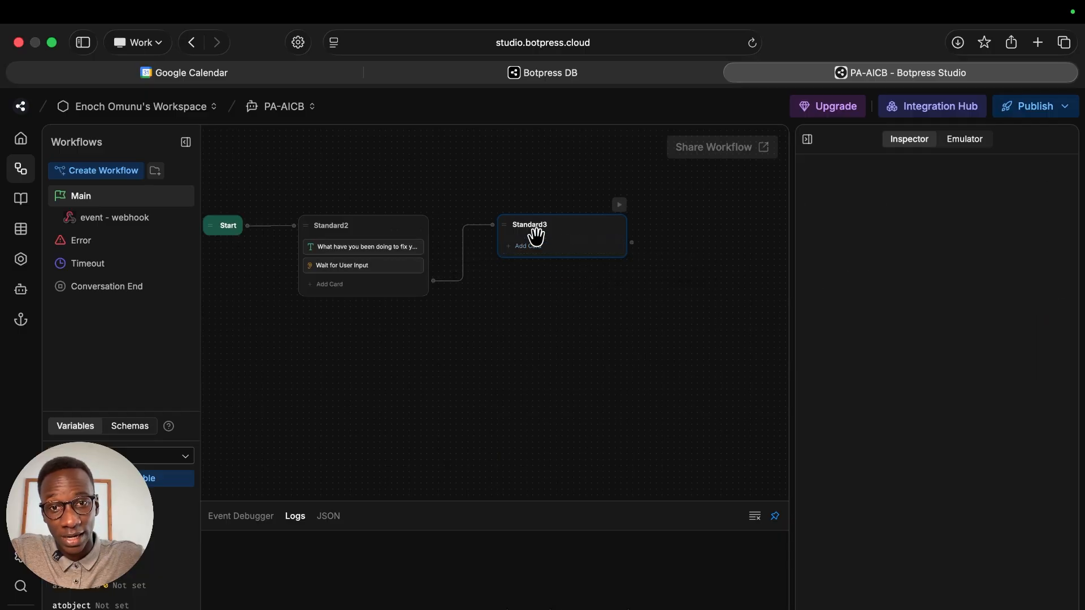
- Add an AI Task card to Standard3 with instructions to categorise the lead generation answer by effort as "1", "2" or "3" in workflow.decision
click(533, 246)
text(ai)
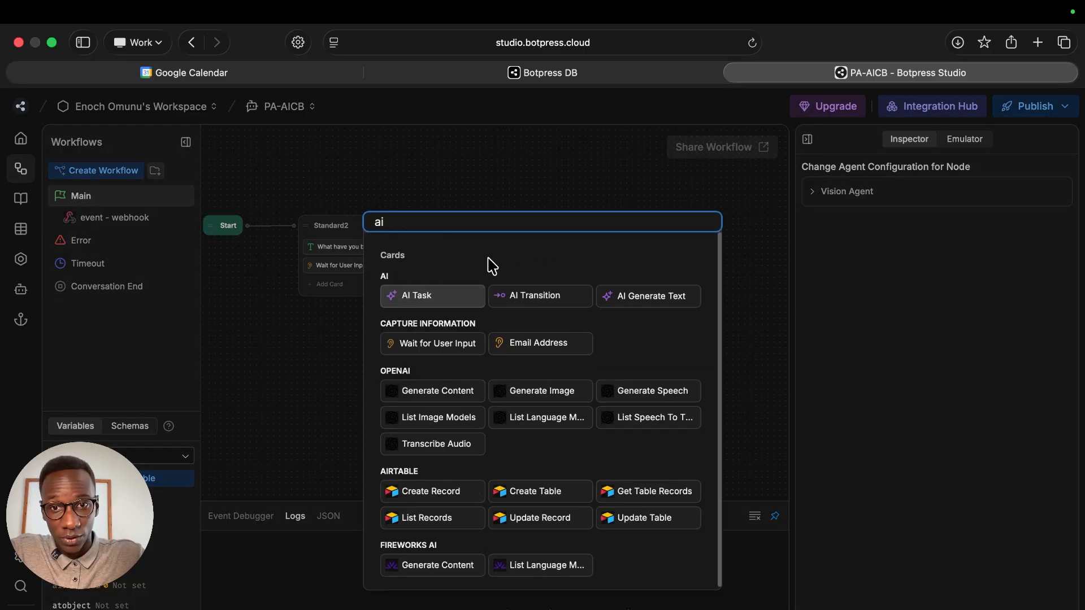
click(438, 293)
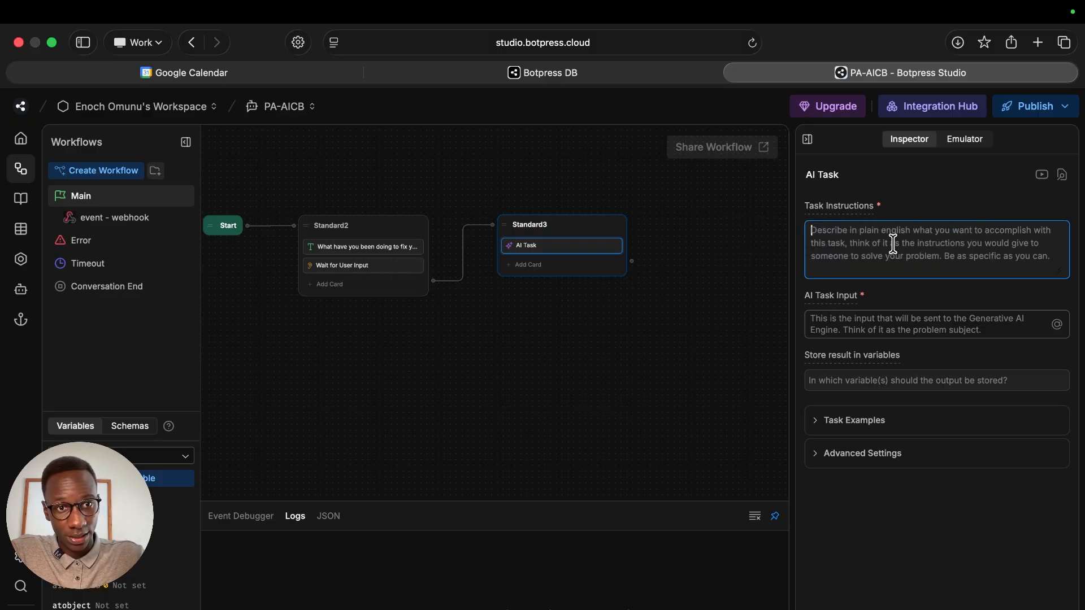
text(The user was asked "What have you been doing to fix your lead generation issue?"  And their response is stored in the input below. Analyse it and group it into one of the two categories below based on the semantics of what they have said.  They have tried a lot of things signalling high investment in fixing this issue. Store "1" in the result variable workflow.decision  They have tried 1 or 2 things but haven't put in crazy investment or effort yet. Store "2" in the result variable workflow.decision  They have tried anything. Store "3" in the result variable workflow.decision)
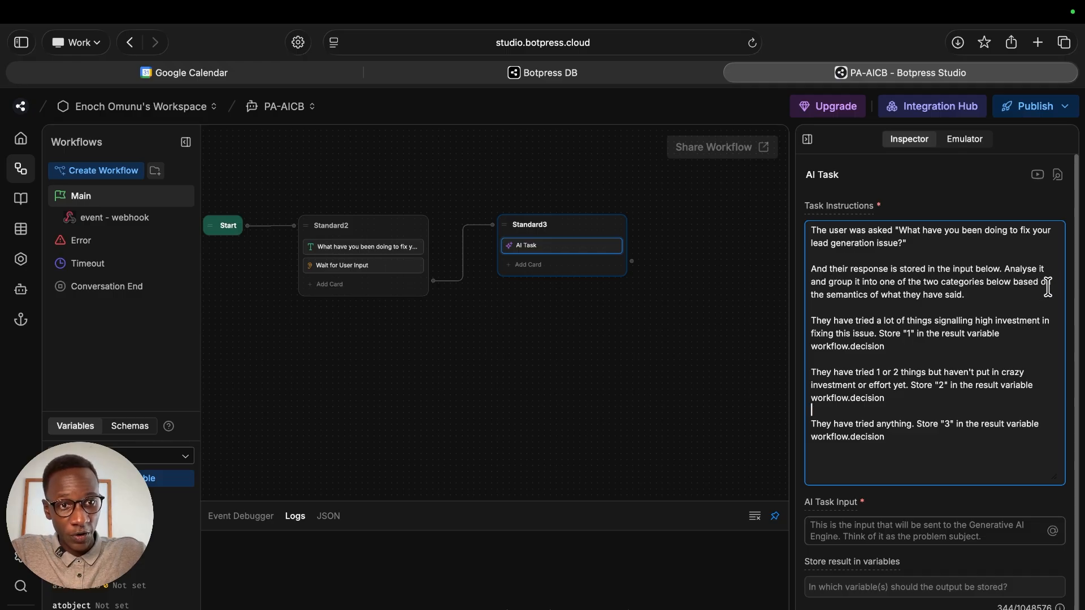
- Set the AI Task input to "User's response: {{event.preview}}", leaving the result variable field empty
click(951, 586)
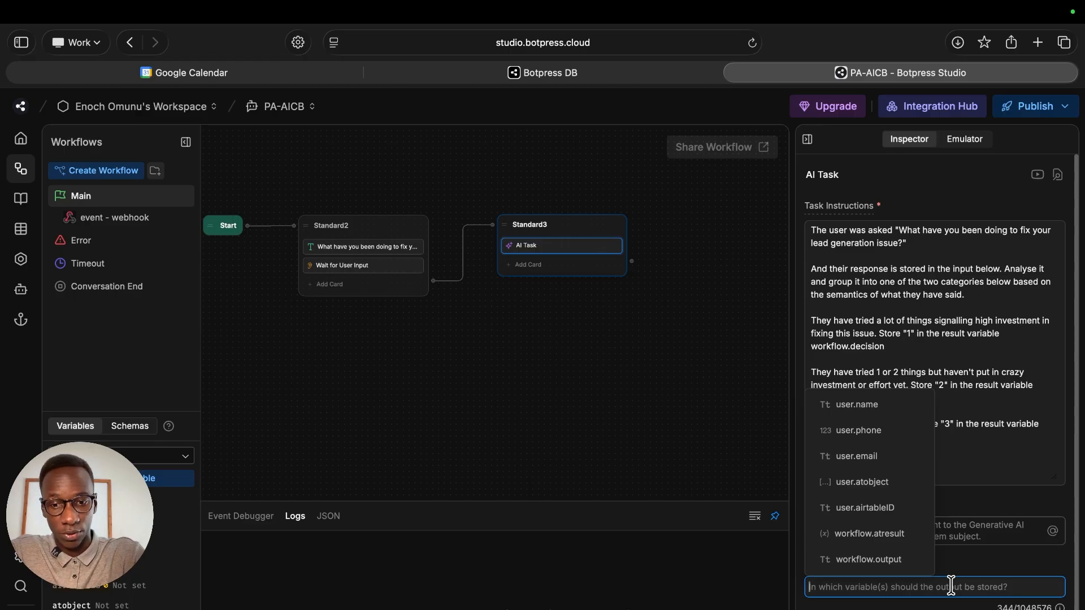
text(us)
key(BackSpace)
key(BackSpace)
text(U)
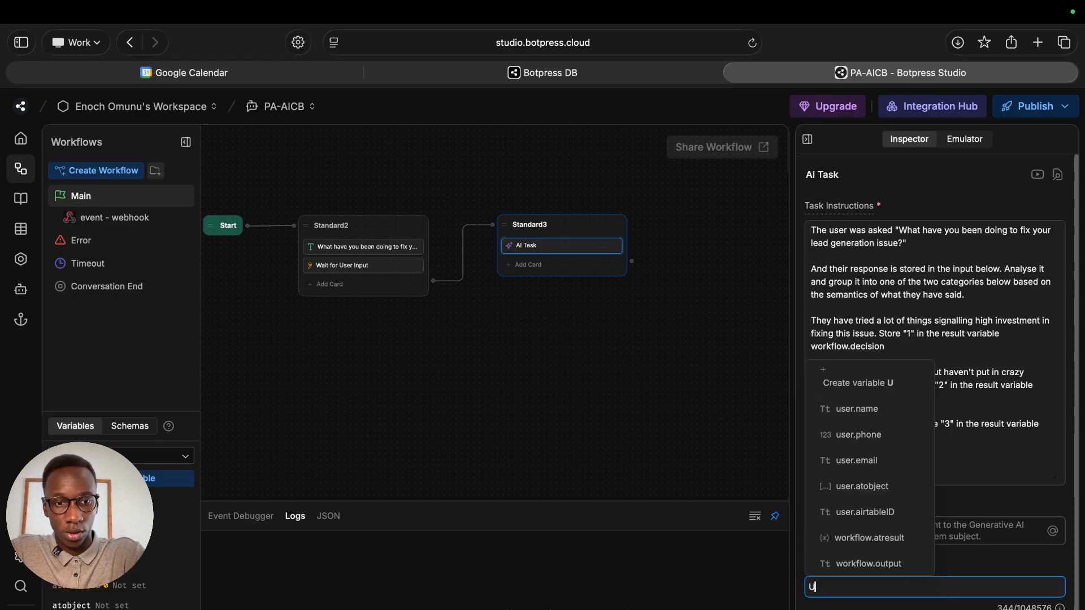
text(ser's response)
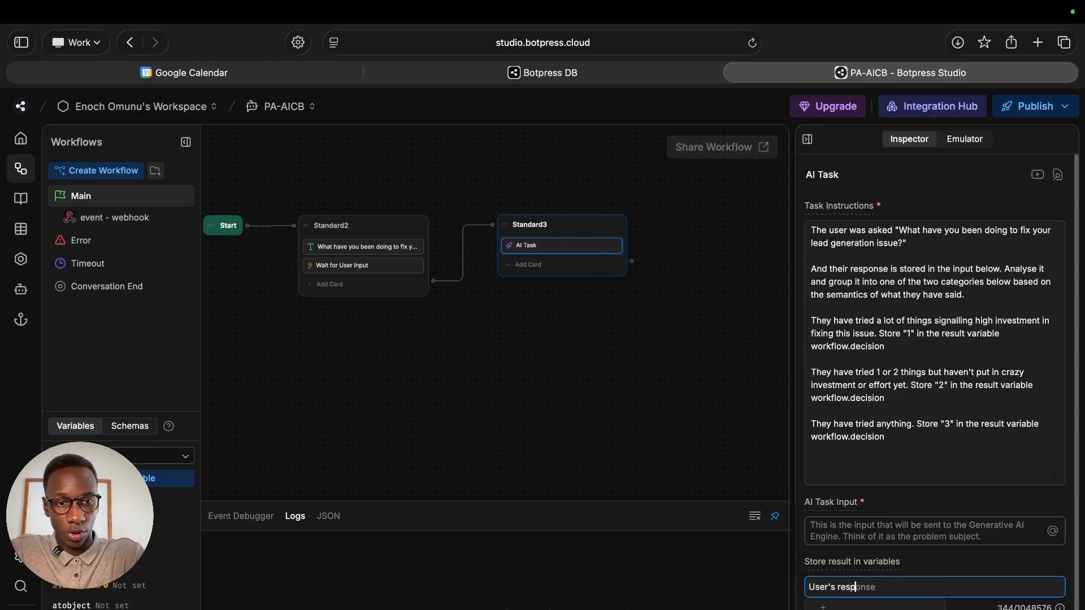
text(: {{")
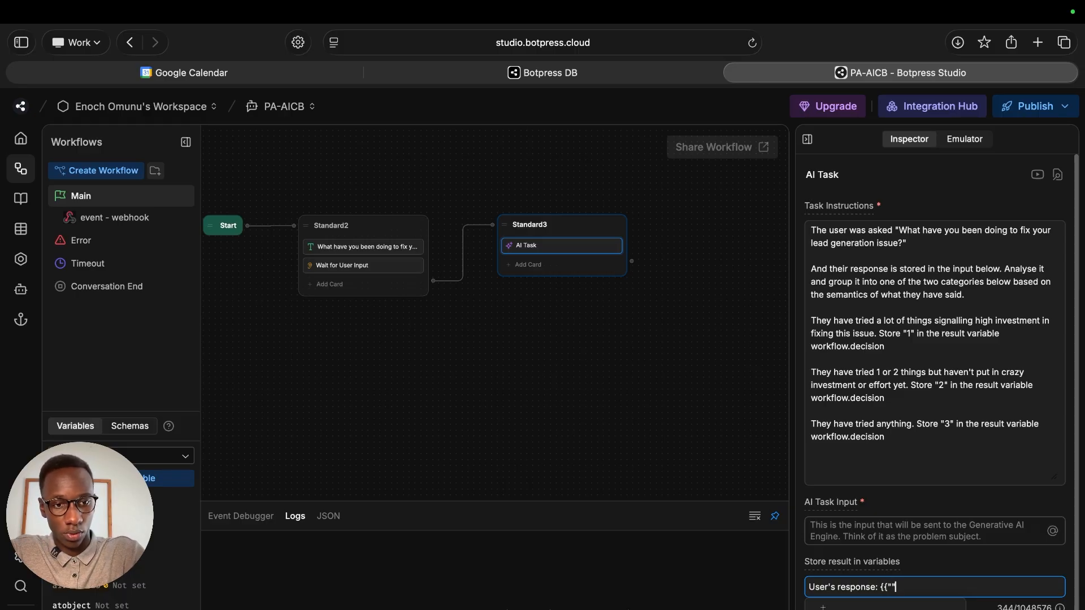
key(BackSpace)
text(}})
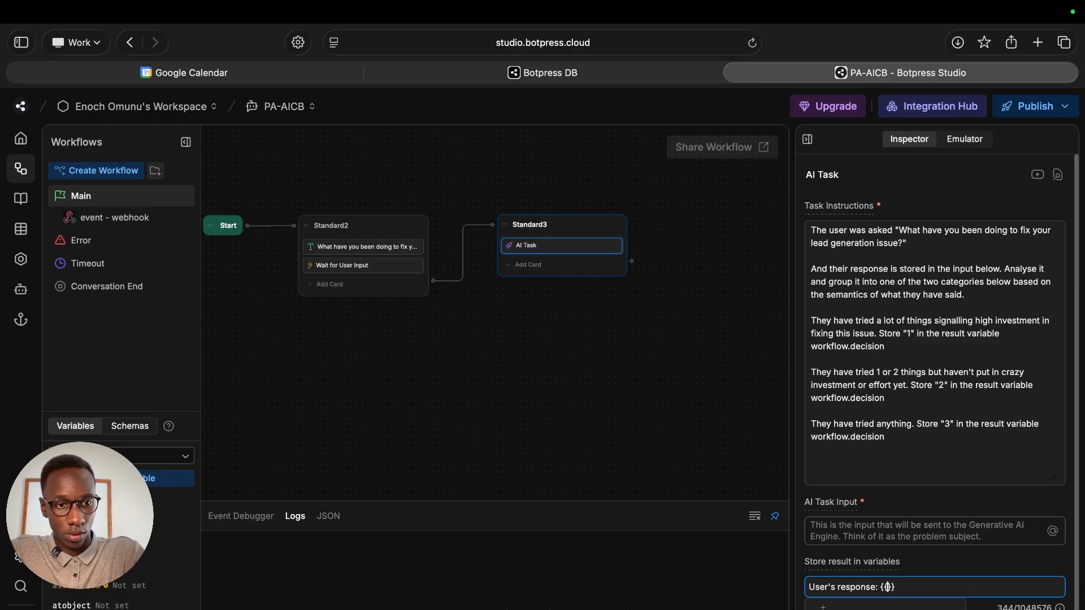
text(event.p)
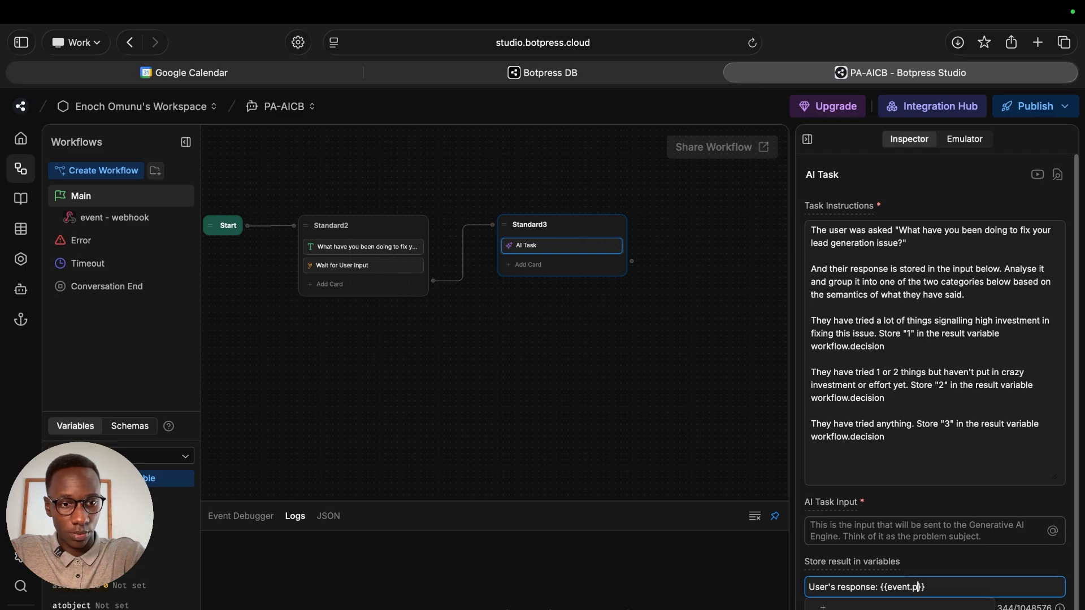
text(review)
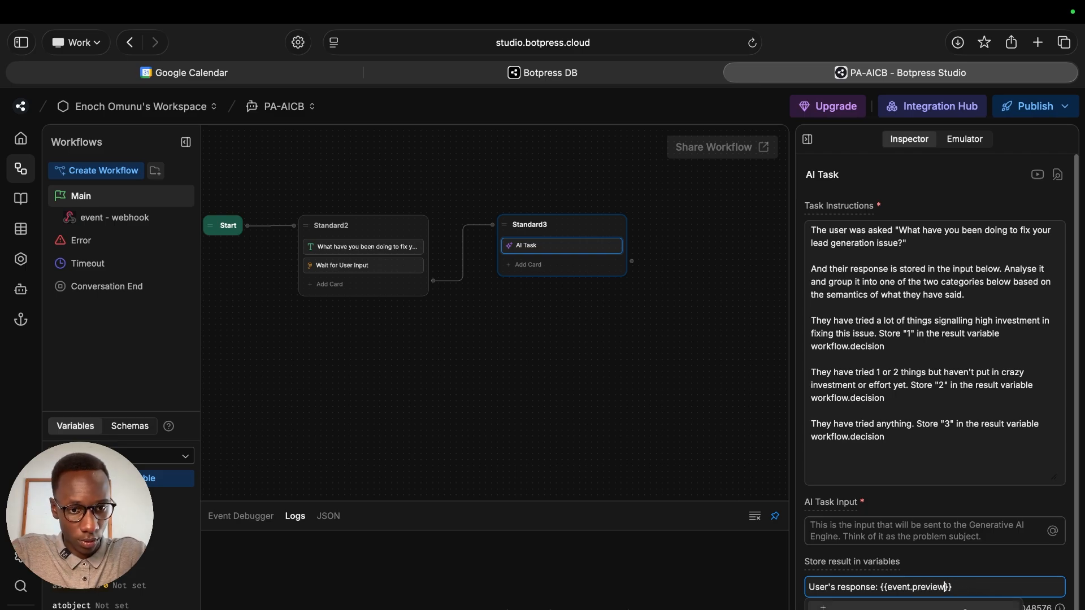
triple_click(967, 588)
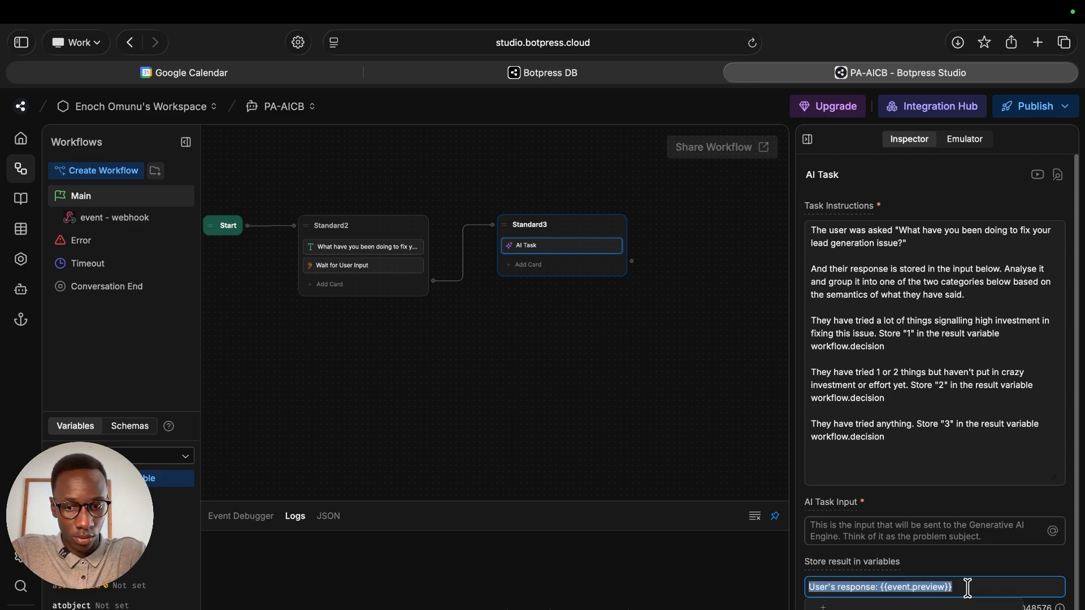
key(ctrl+c)
click(984, 530)
key(ctrl+v)
triple_click(971, 586)
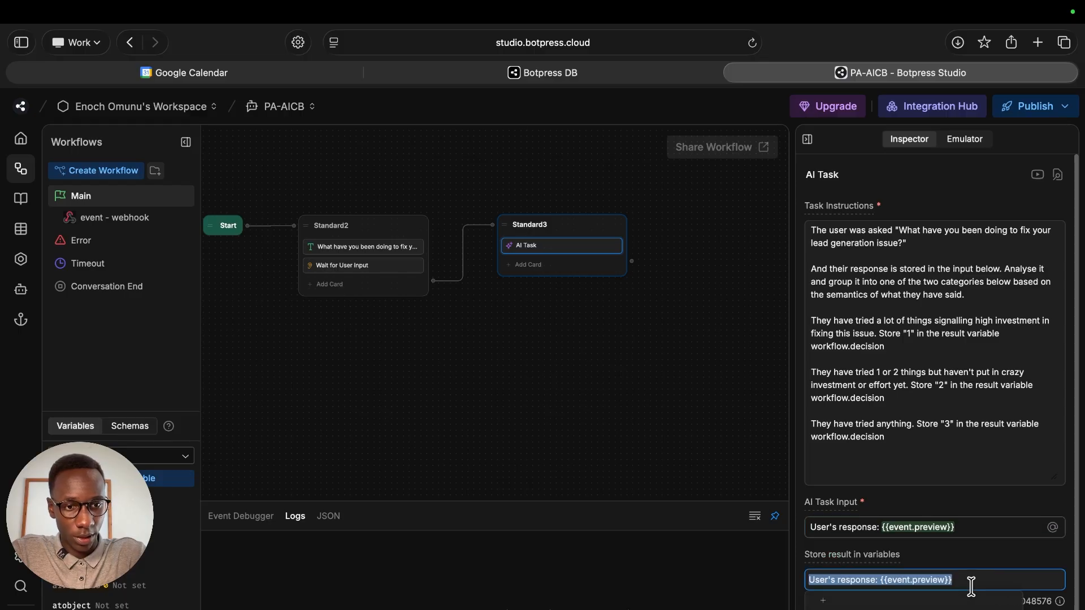
key(BackSpace)
click(1003, 566)
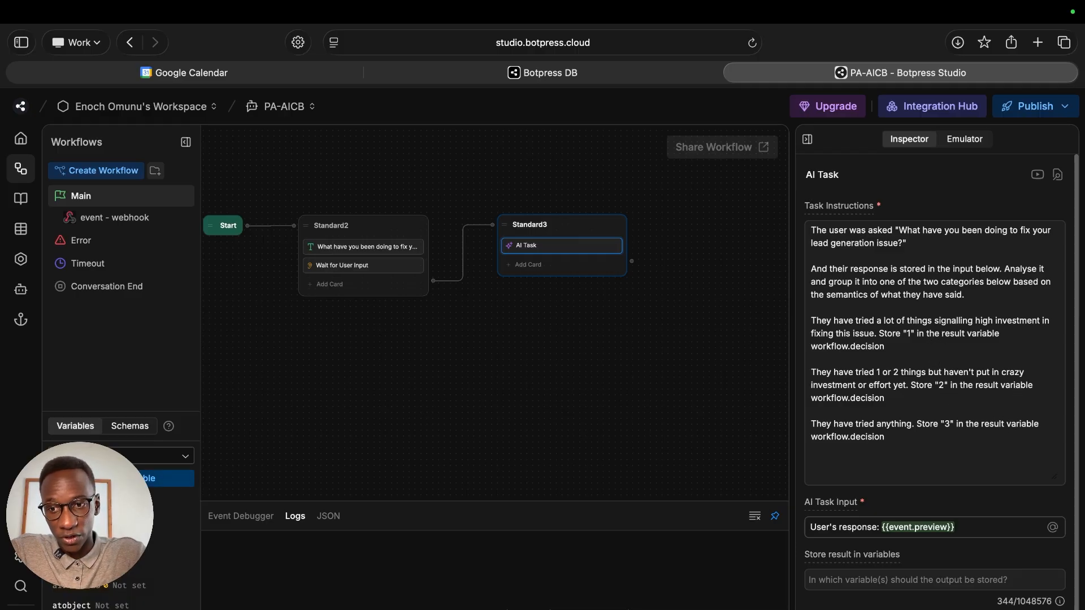
- Create a workflow-scoped variable named decision with the type Number
click(147, 478)
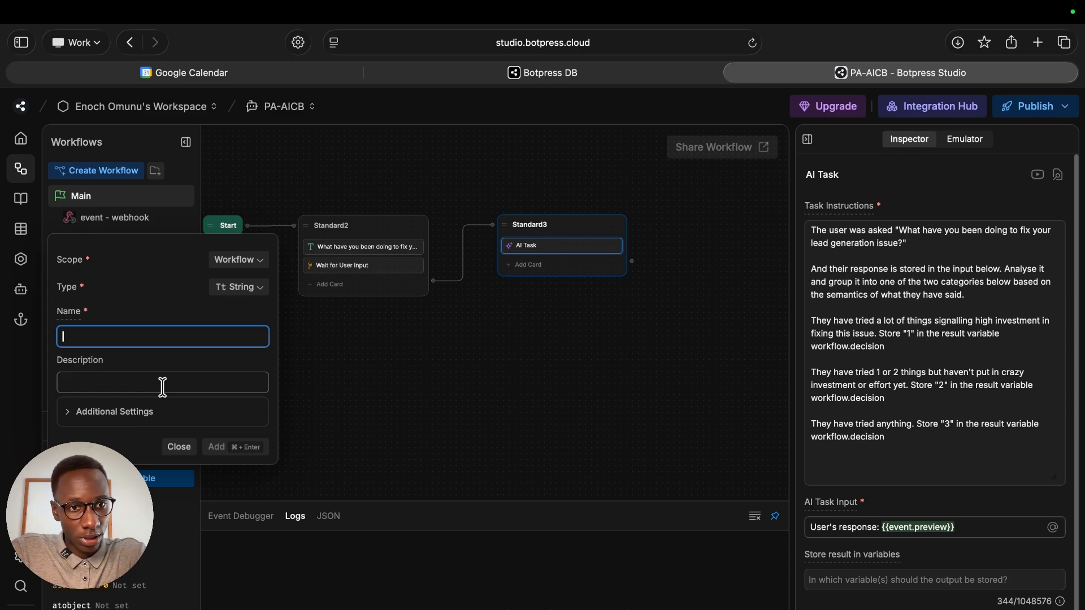
text(decision)
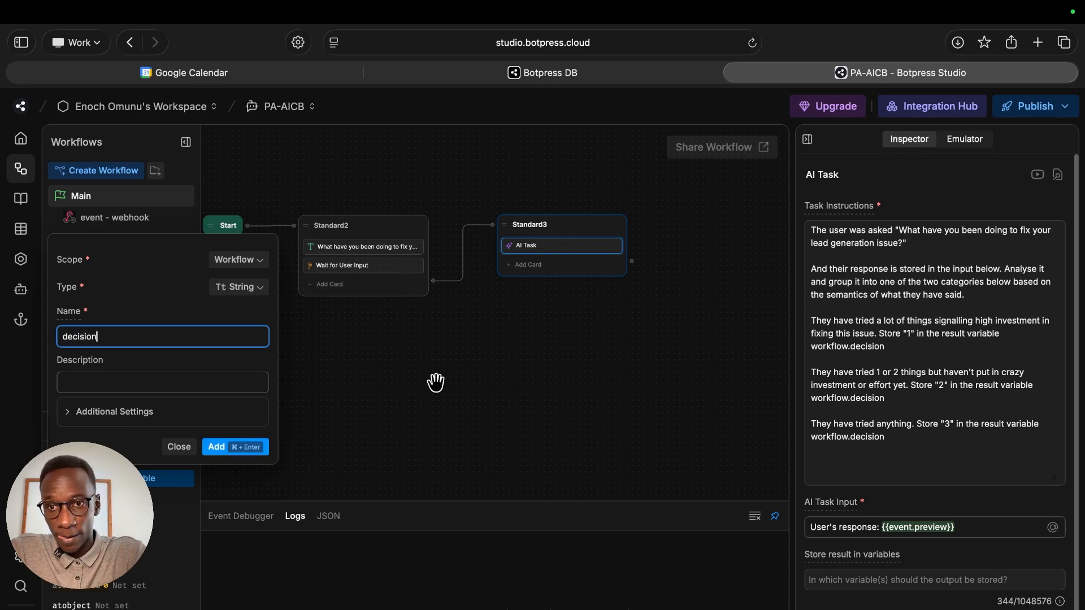
click(259, 293)
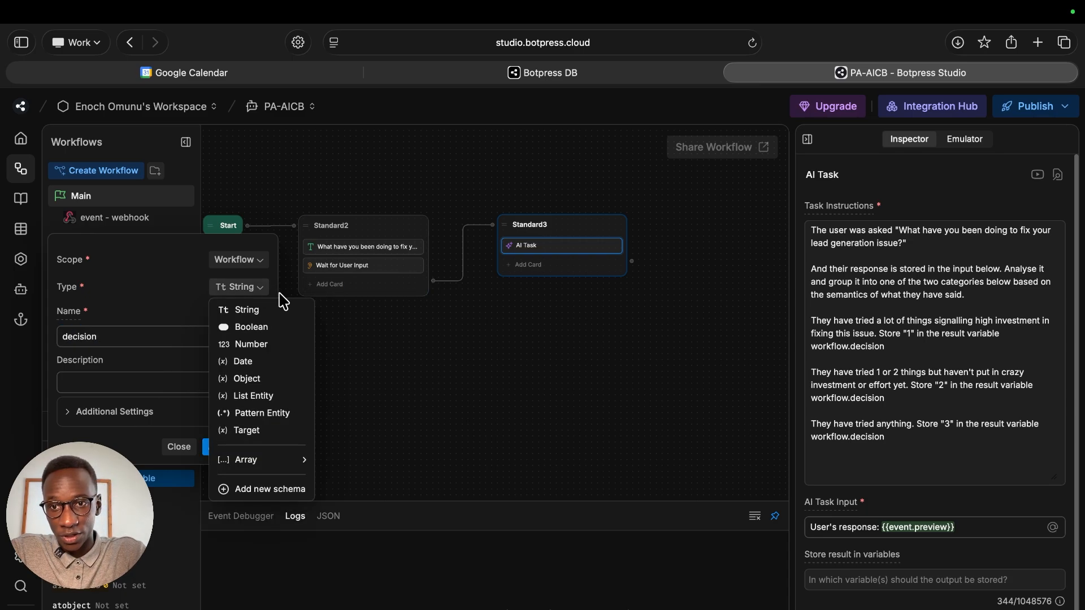
click(252, 342)
click(246, 449)
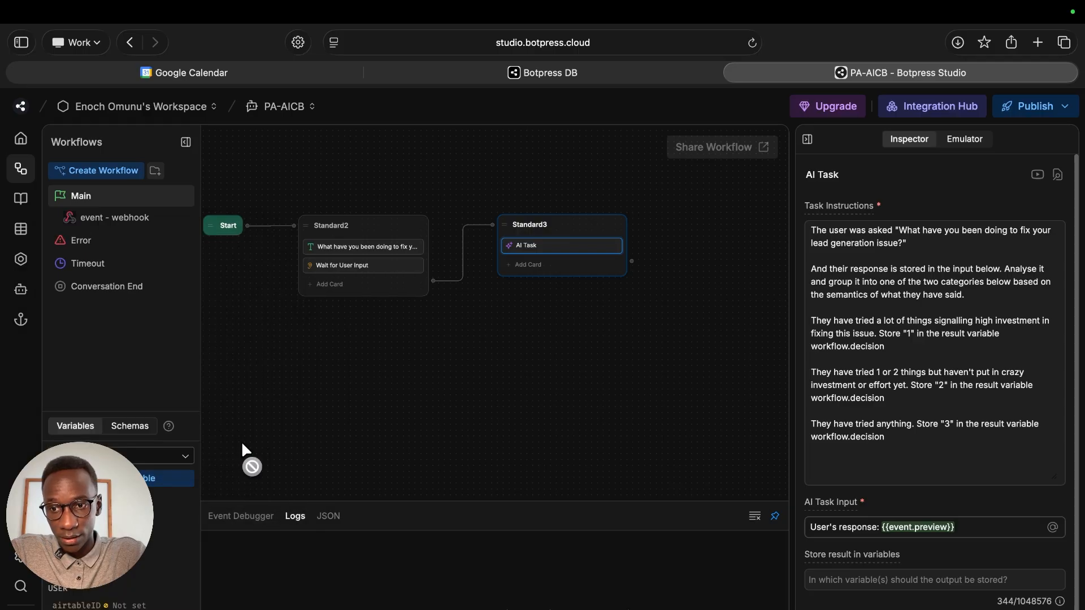
- Store the AI Task's result in the workflow.decision variable
click(869, 578)
text(d)
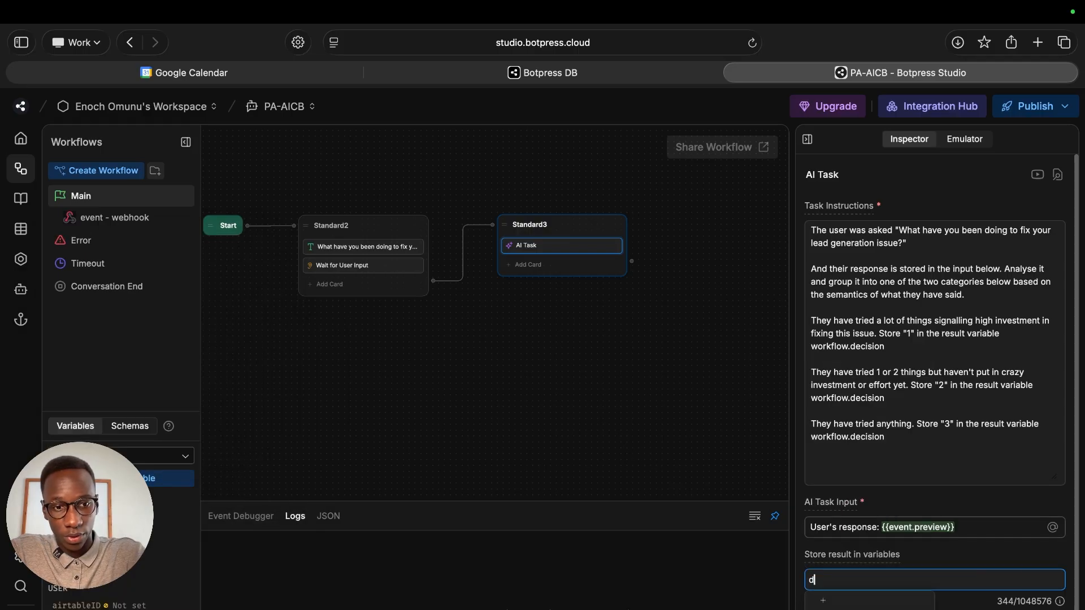
text(e)
key(Return)
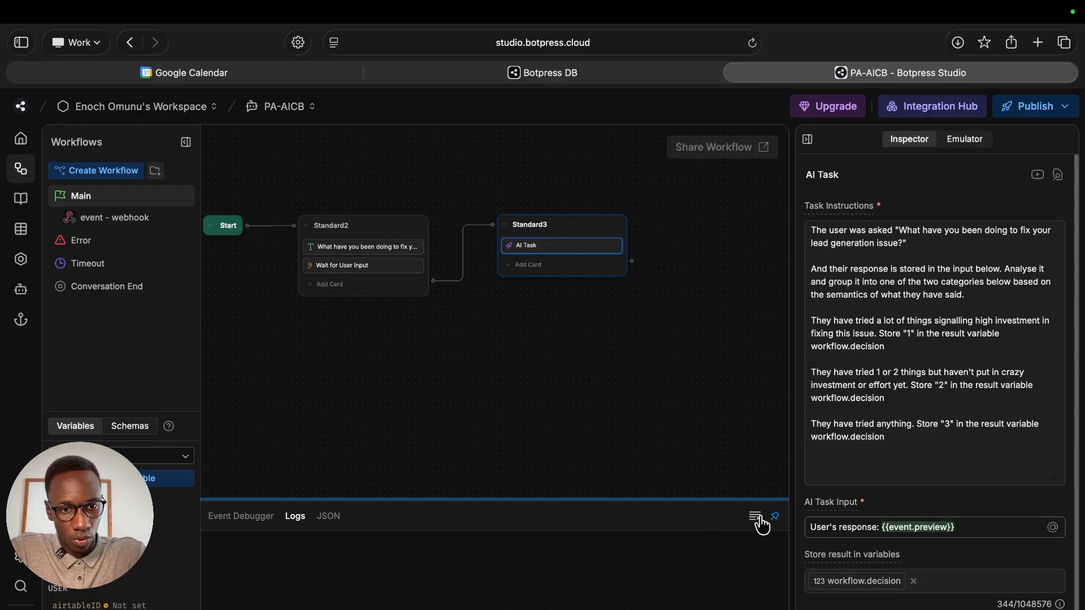
click(690, 363)
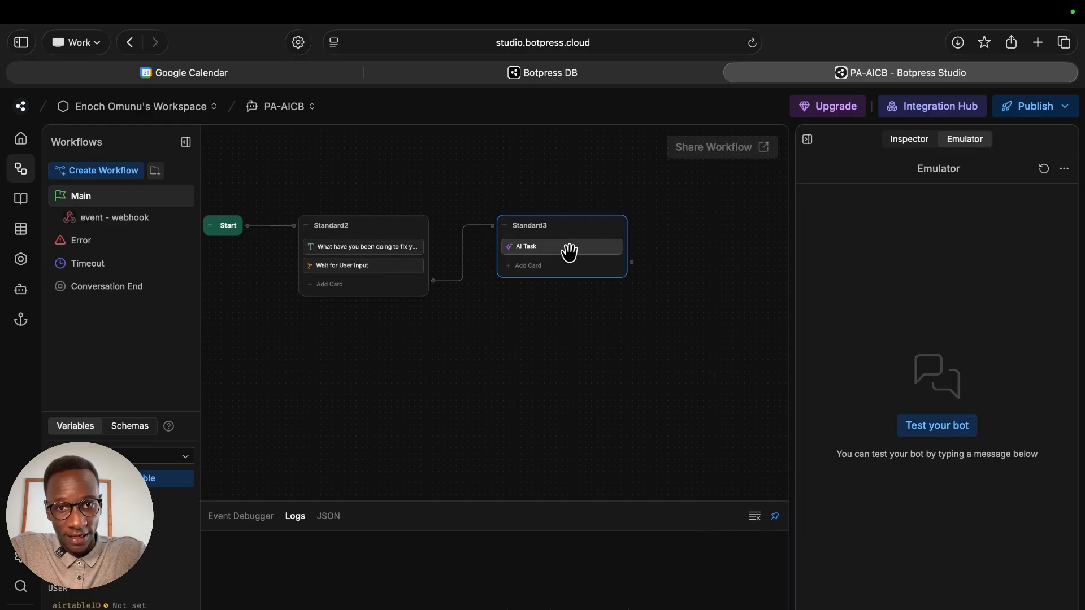
- Add an Expression card below the AI Task in Standard3 and clear its default label
click(536, 265)
text(exp)
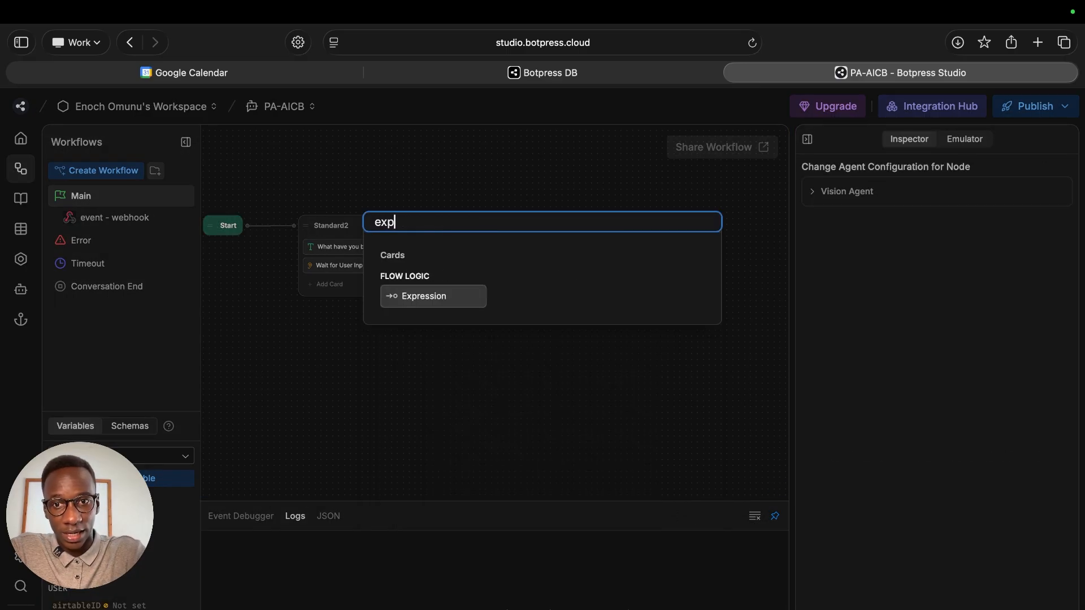
click(426, 294)
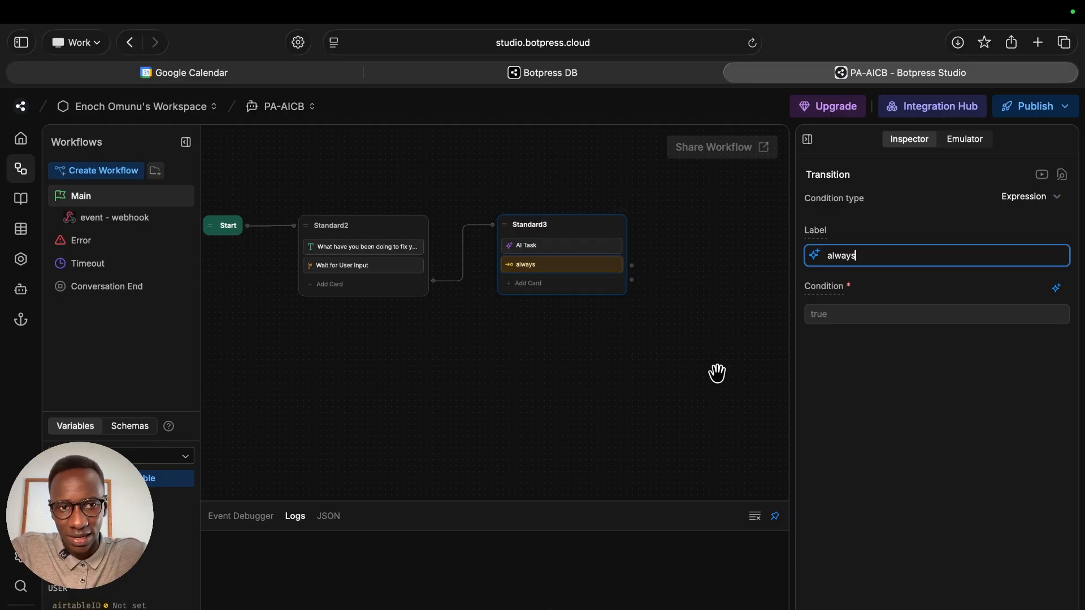
key(BackSpace)
key(BackSpace)
key(BackSpace)
key(BackSpace)
key(BackSpace)
key(BackSpace)
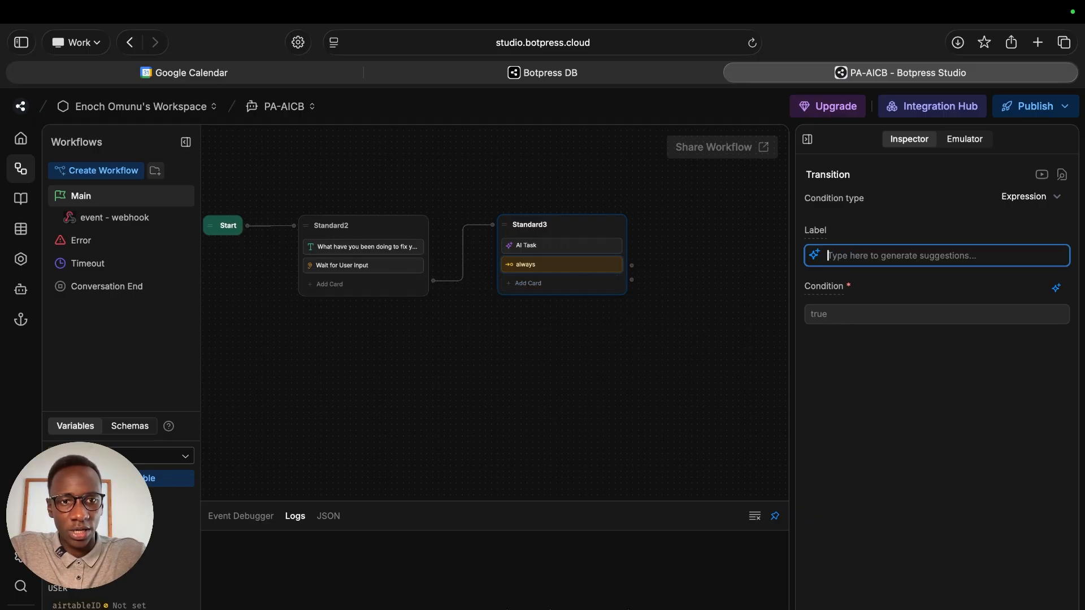
- Set the Expression card's condition to "workflow.decision == 1"
click(1053, 294)
click(921, 315)
key(BackSpace)
key(BackSpace)
key(BackSpace)
key(BackSpace)
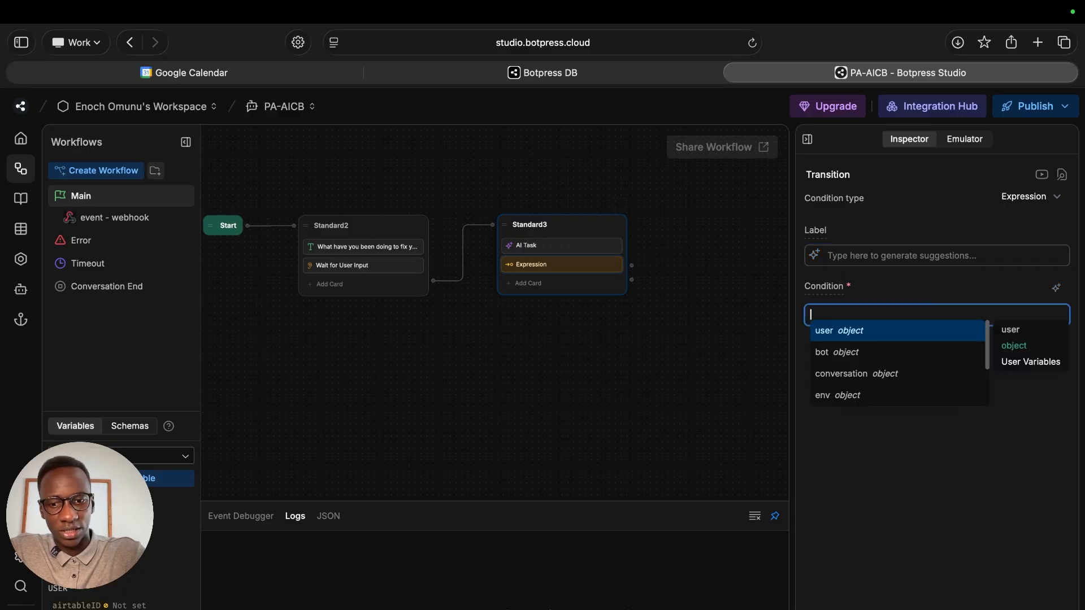
text(workflow)
text(.)
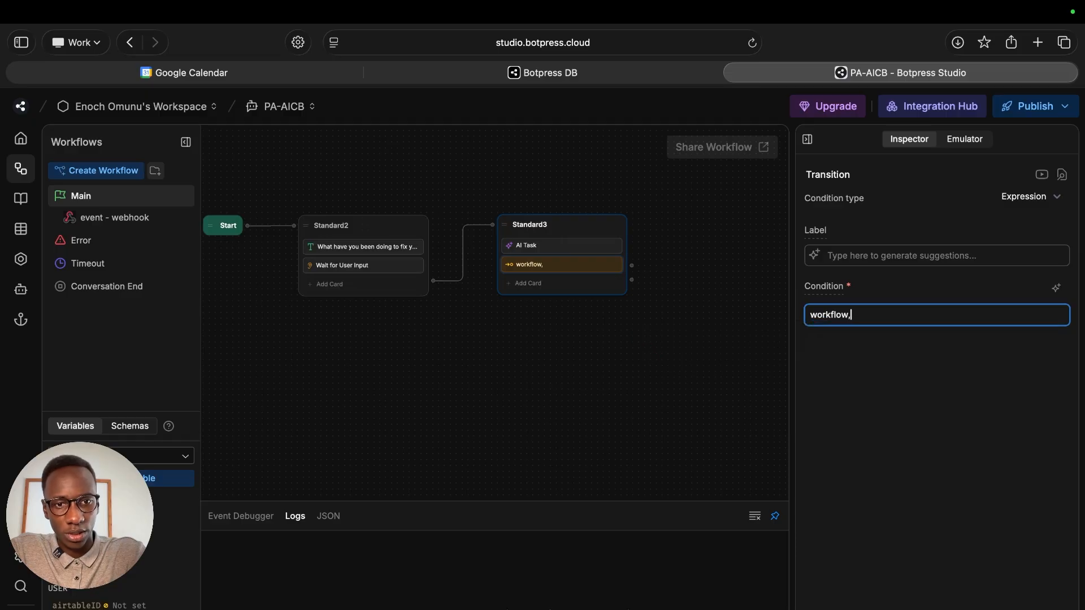
text(decision == 1)
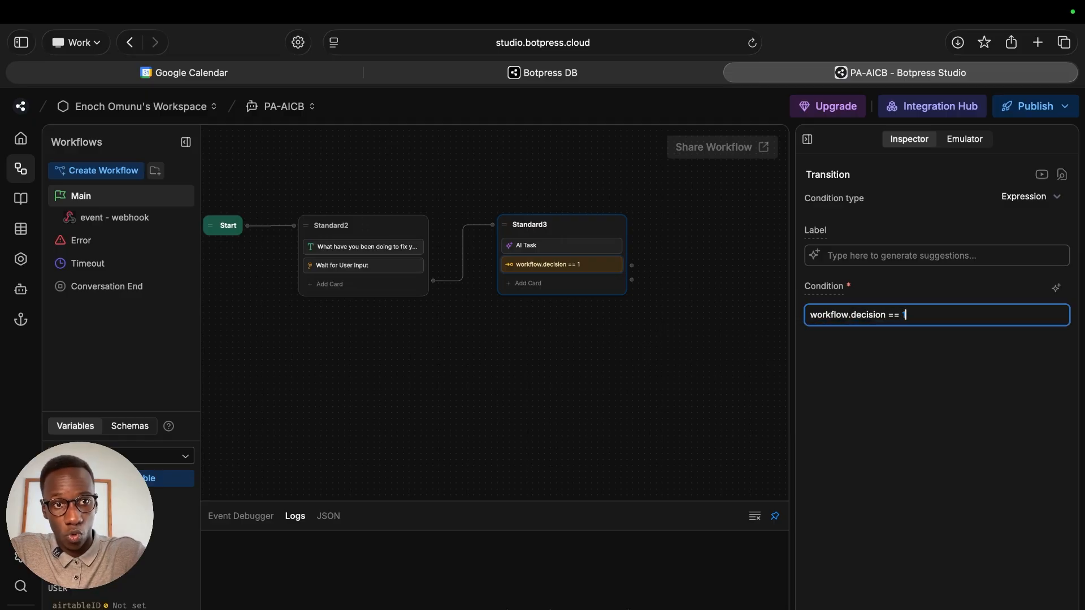
- Copy the condition "workflow.decision == 1" into the Expression card's label
key(ctrl+a)
key(ctrl+c)
click(939, 256)
key(ctrl+v)
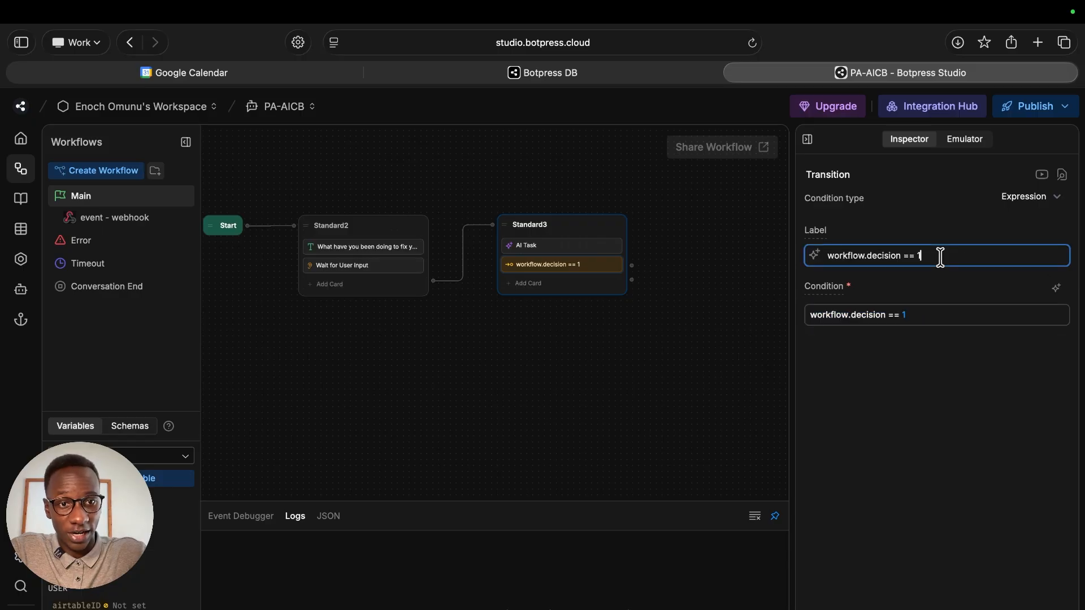
click(699, 343)
- Duplicate the Expression card twice within Standard3 by copying and pasting it
right_click(584, 261)
click(614, 277)
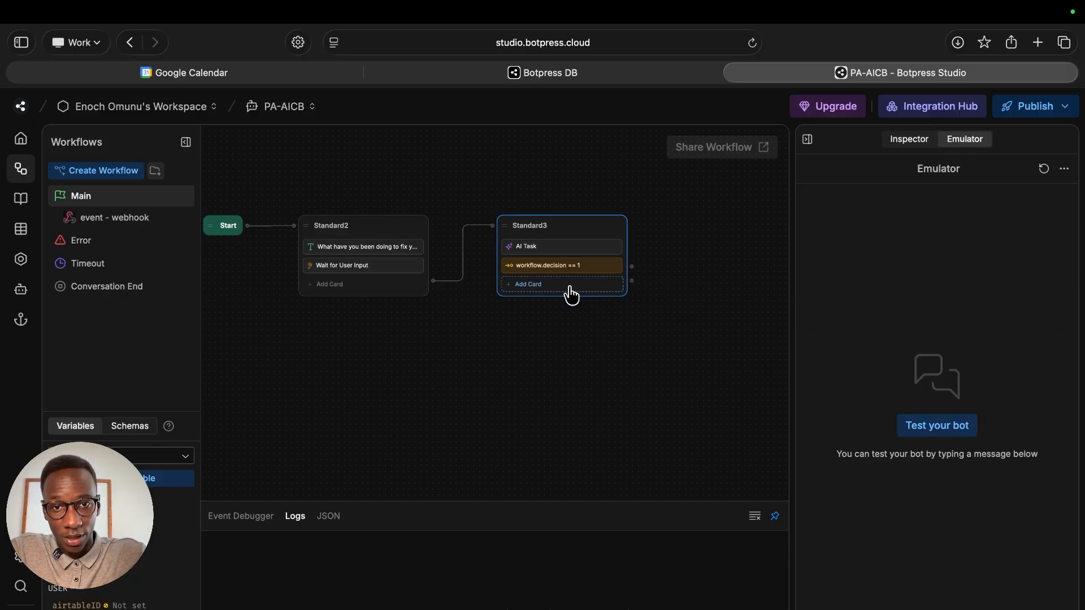
right_click(571, 294)
click(582, 304)
right_click(582, 302)
click(590, 314)
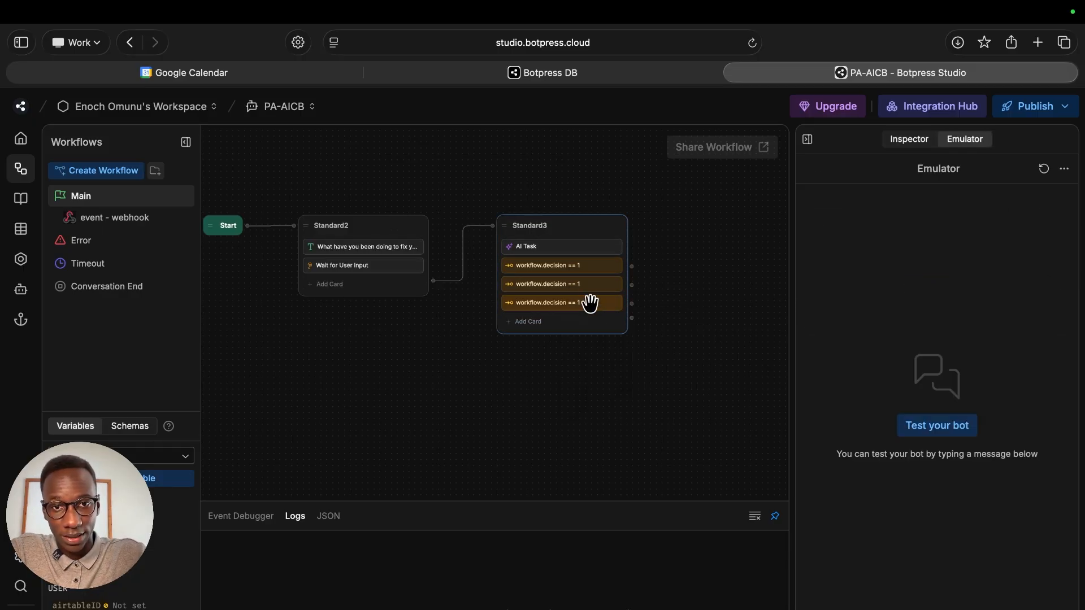
- Set both the label and the condition of the second Expression card to "workflow.decision == 2"
click(594, 282)
click(945, 255)
key(BackSpace)
text(2)
key(ctrl+a)
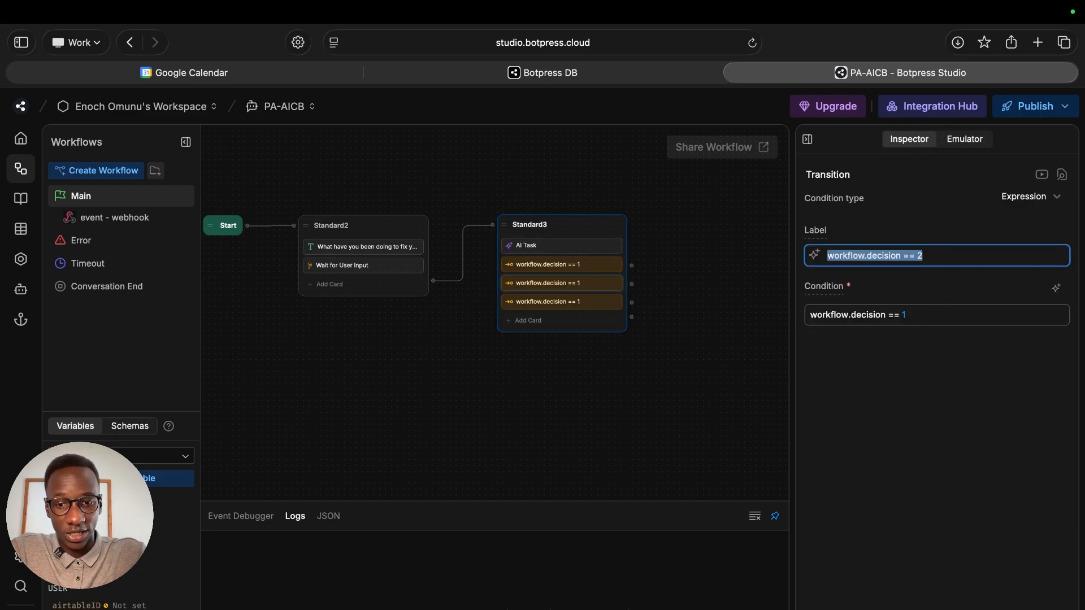
key(ctrl+c)
click(954, 315)
key(ctrl+a)
key(ctrl+v)
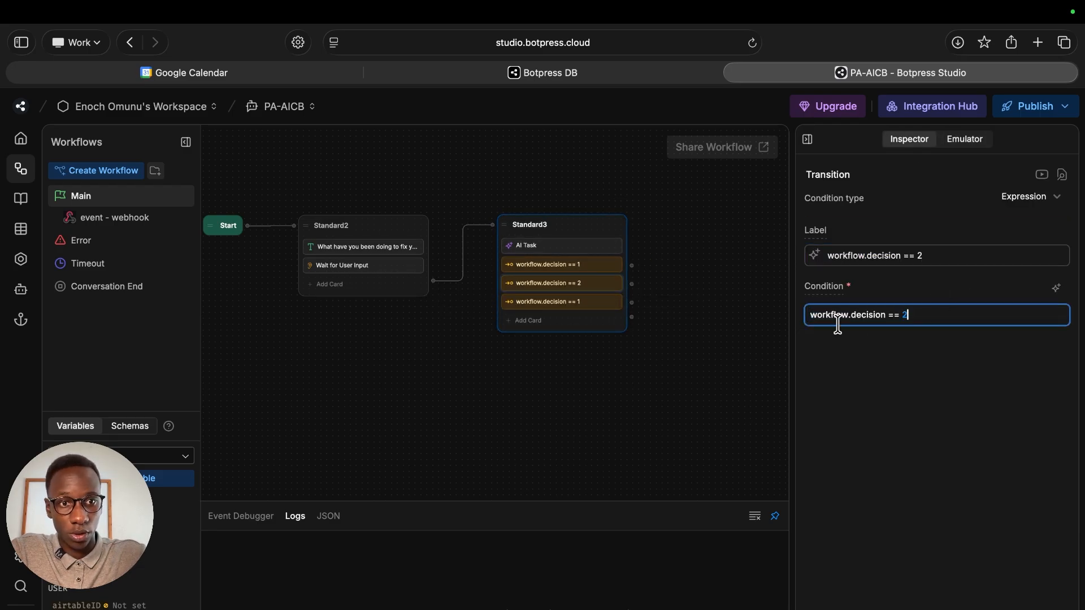
- Set both the label and the condition of the third Expression card to "workflow.decision == 3"
click(607, 303)
key(ctrl+a)
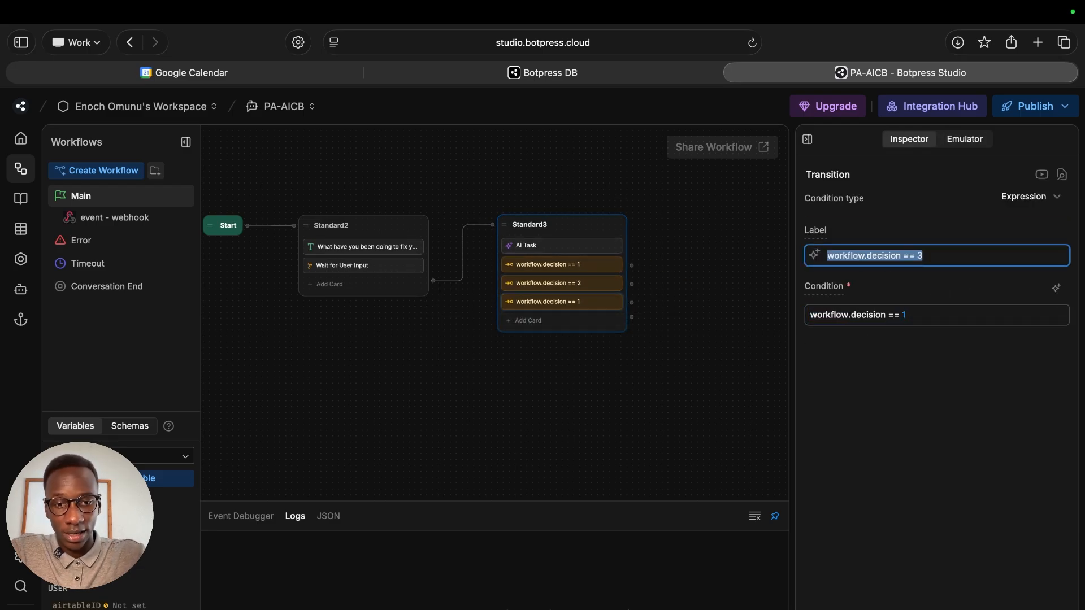
click(656, 288)
click(593, 299)
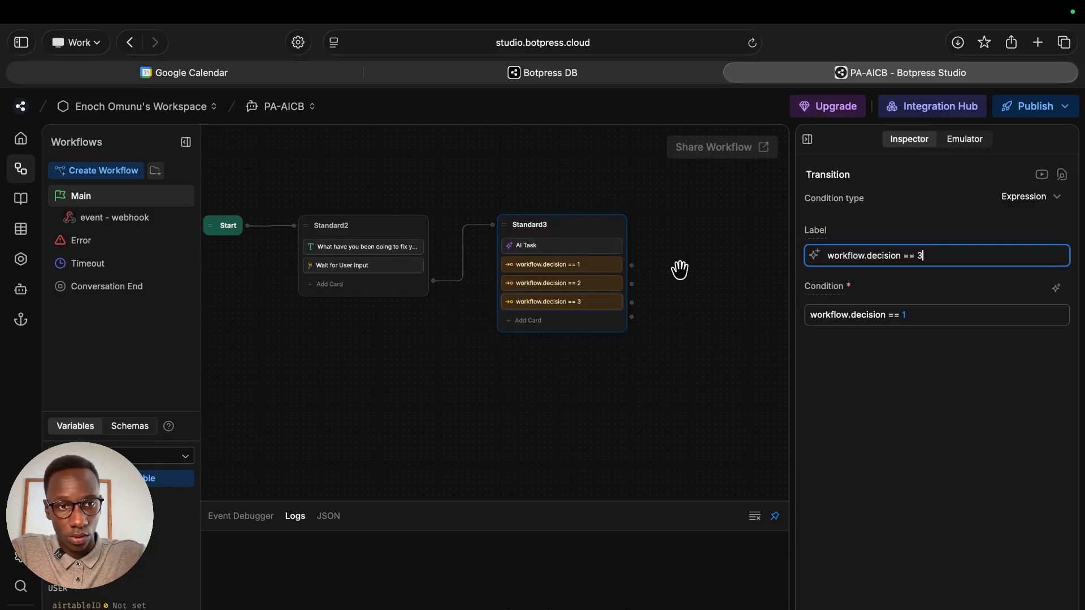
key(ctrl+a)
click(915, 315)
key(ctrl+a)
key(super+v)
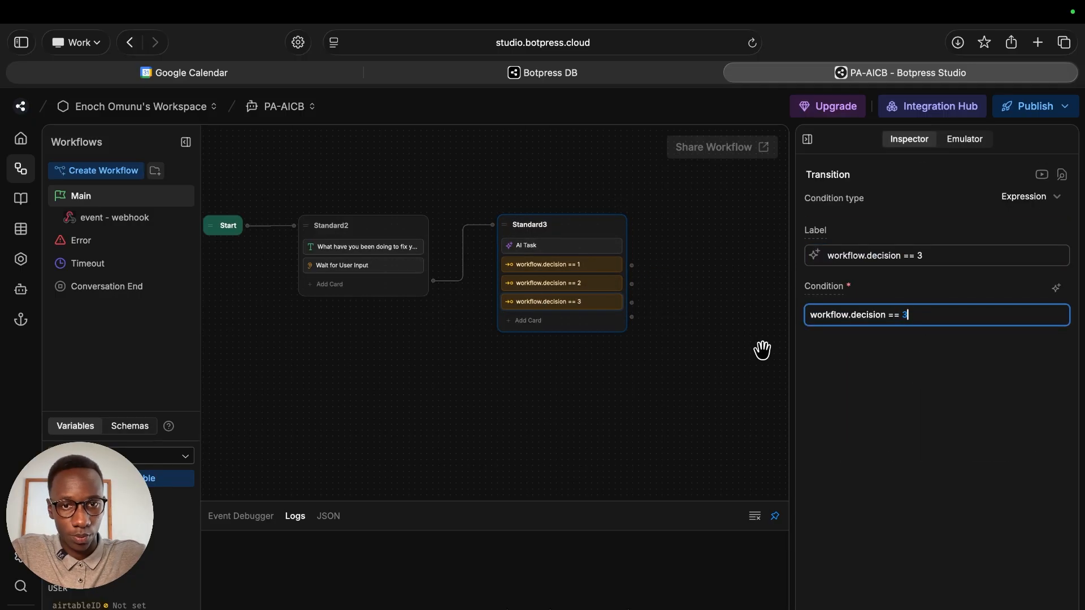
click(762, 351)
- Create a standard node beside Standard3 and connect the "workflow.decision == 1" expression to it
drag(693, 259, 554, 275)
right_click(557, 265)
click(591, 280)
drag(601, 279, 594, 242)
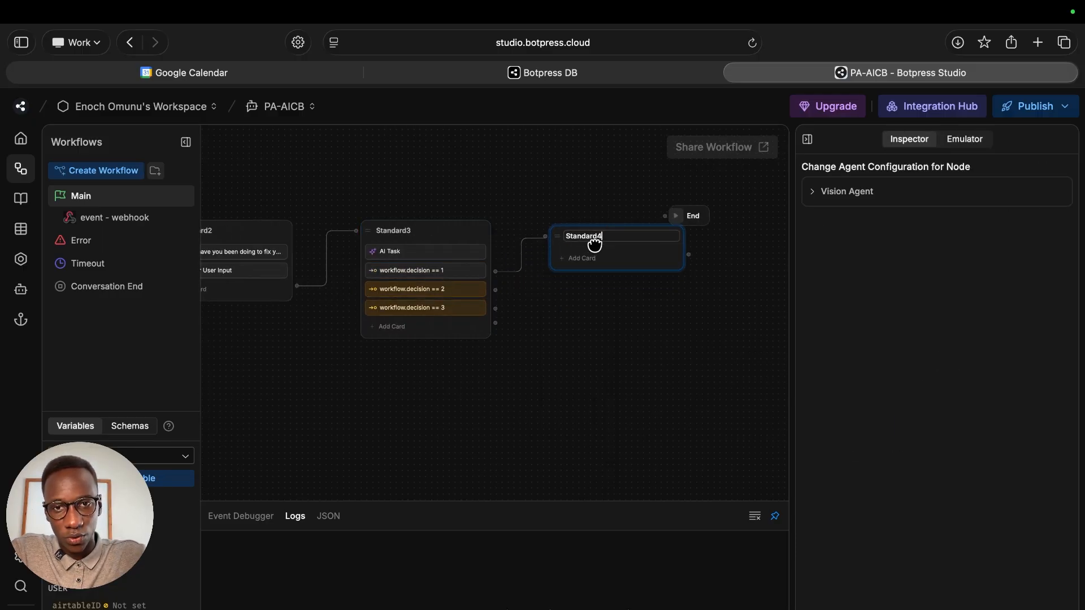
- Create two more standard nodes below Standard4 and connect the "workflow.decision == 2" and "workflow.decision == 3" expressions to them
right_click(549, 317)
click(571, 324)
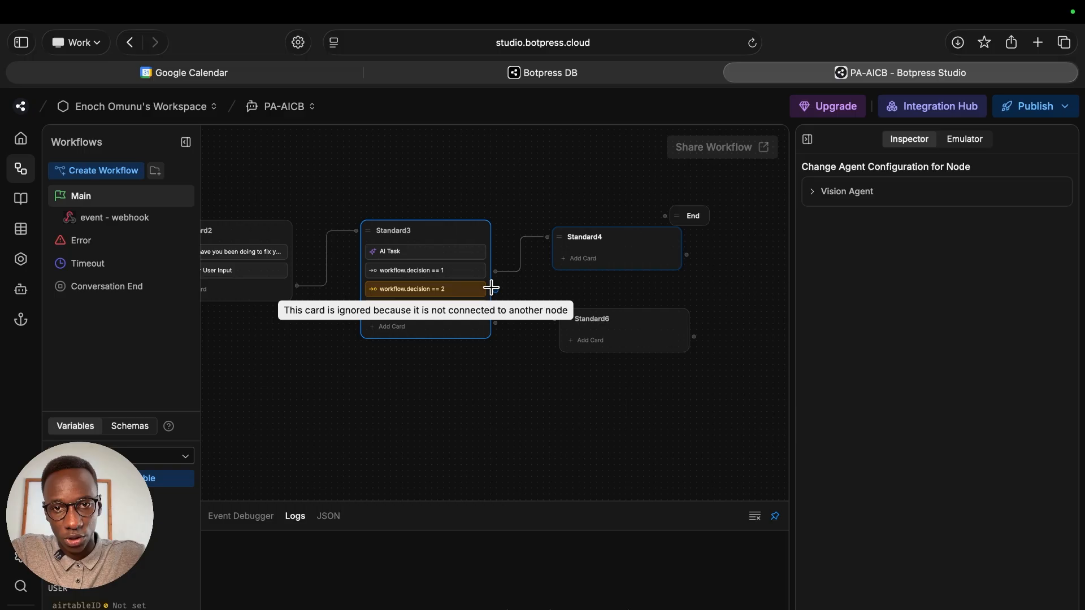
drag(495, 290, 541, 410)
right_click(535, 409)
click(565, 420)
drag(408, 381, 487, 408)
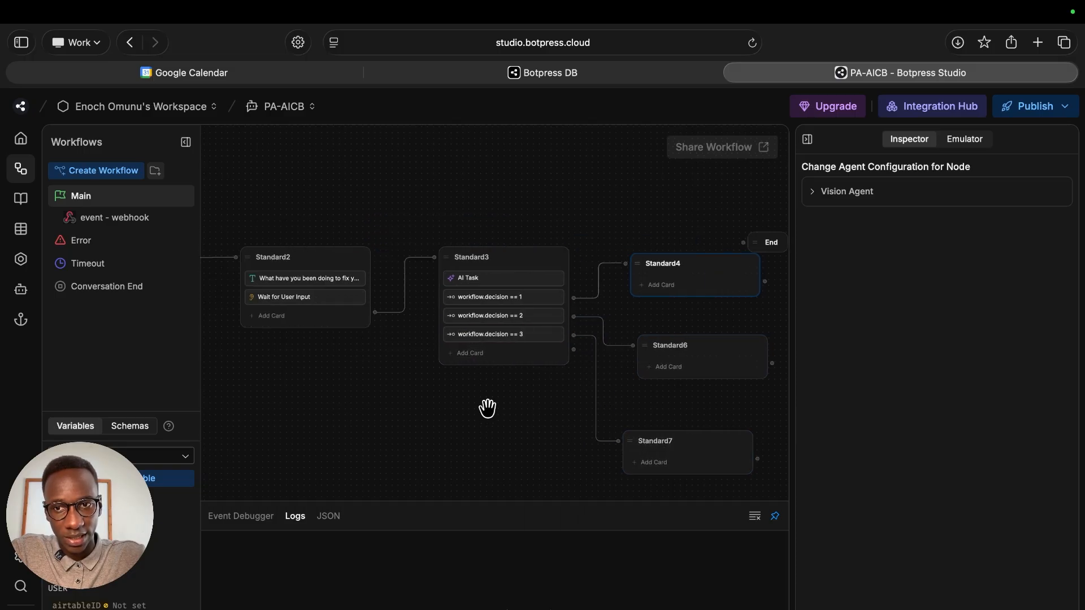
- Copy the message card from Standard2 and paste it into Standard4
right_click(329, 282)
click(353, 300)
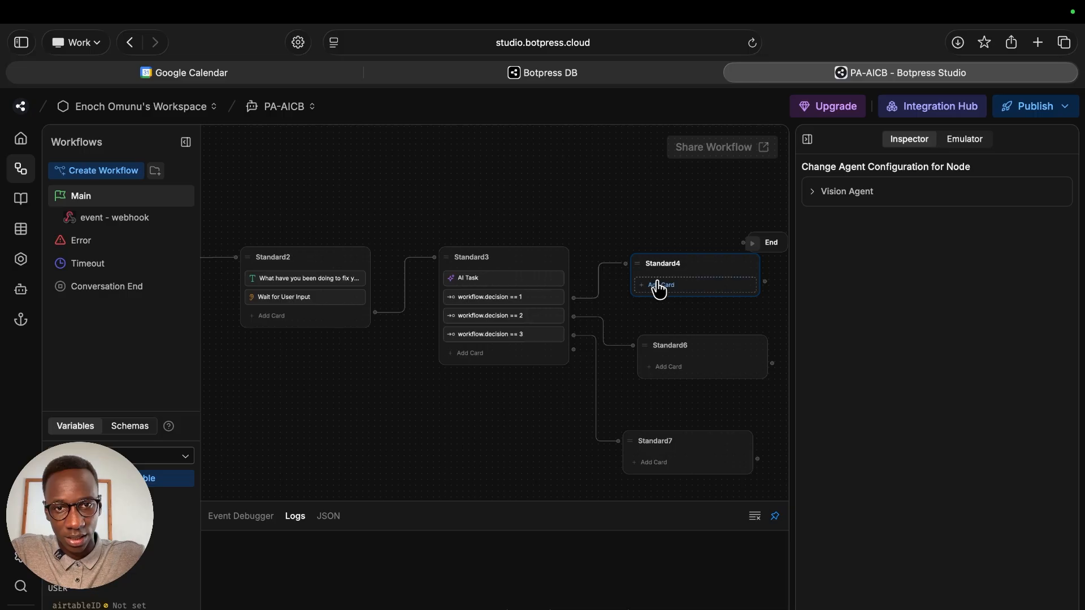
right_click(654, 286)
click(692, 299)
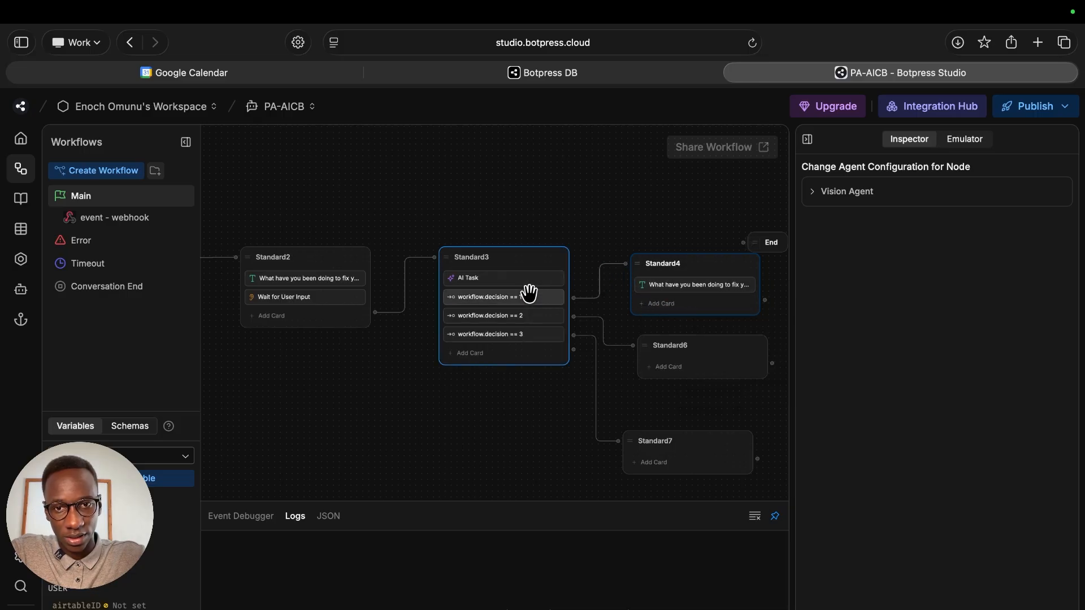
- Replace the Standard4 message text with "Well done we want to workl with you"
click(506, 276)
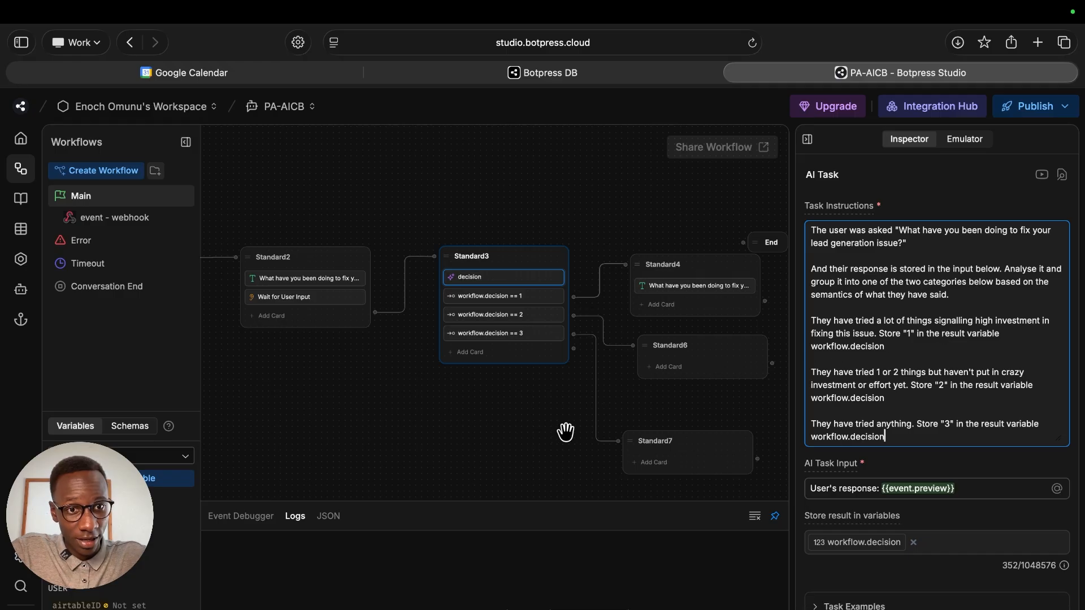
drag(552, 426, 399, 395)
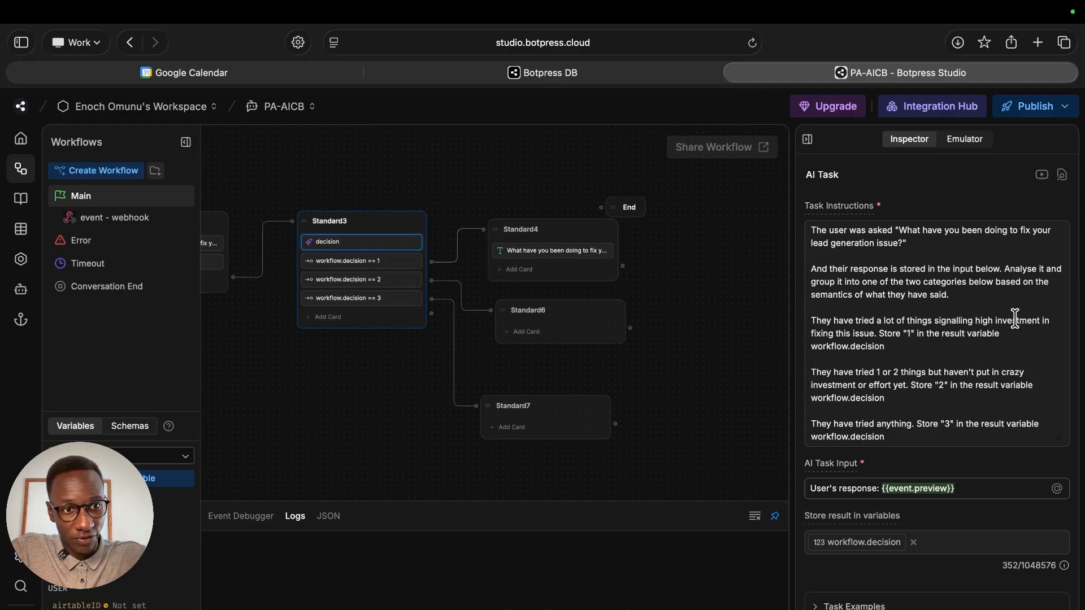
click(565, 249)
triple_click(949, 239)
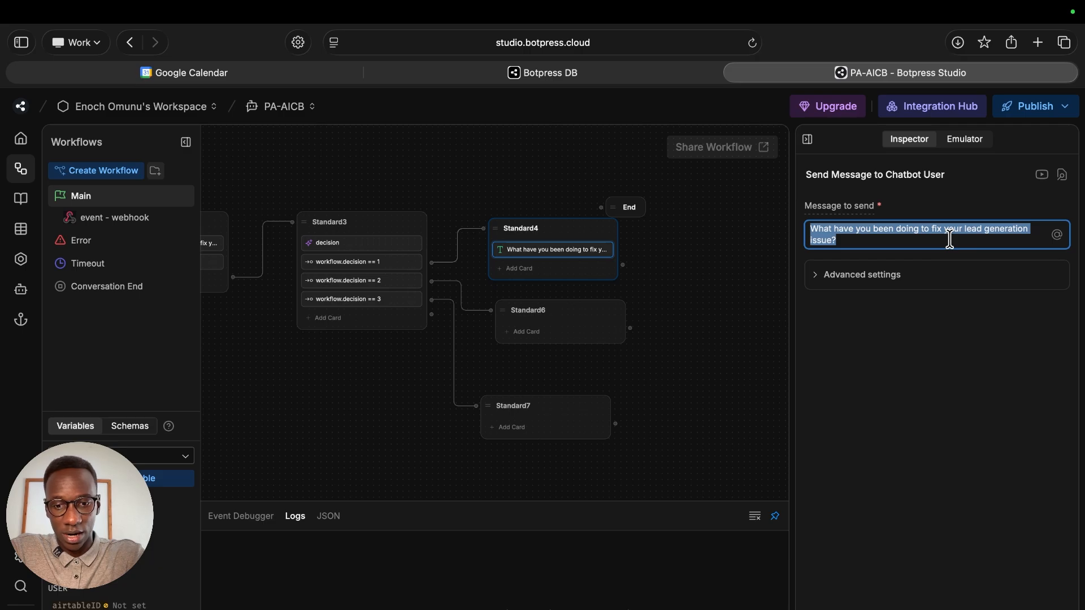
text(Well done we)
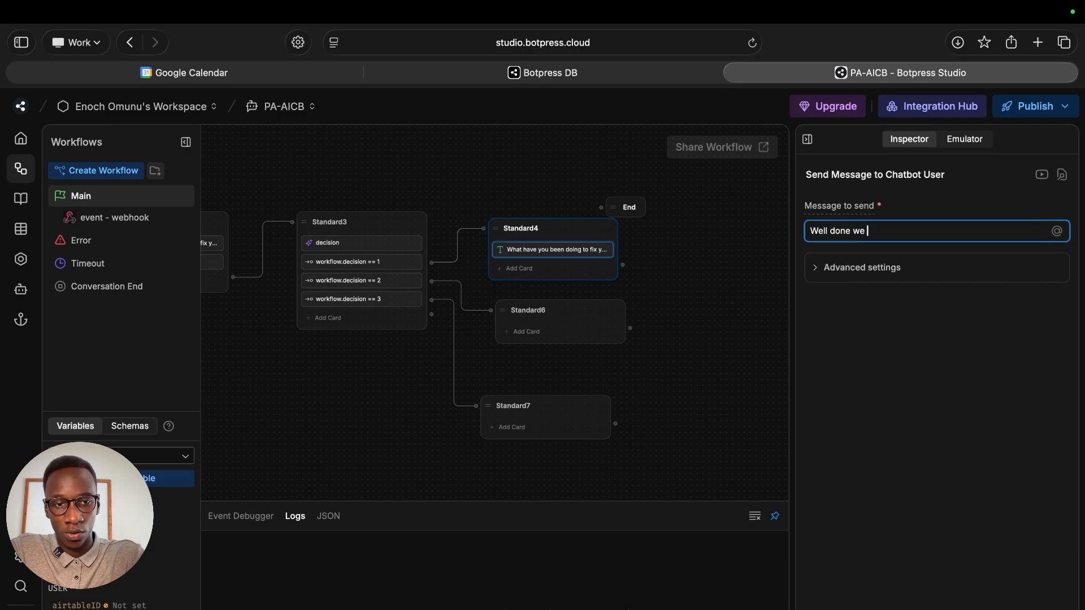
text( want to we)
key(BackSpace)
text(orkl with you)
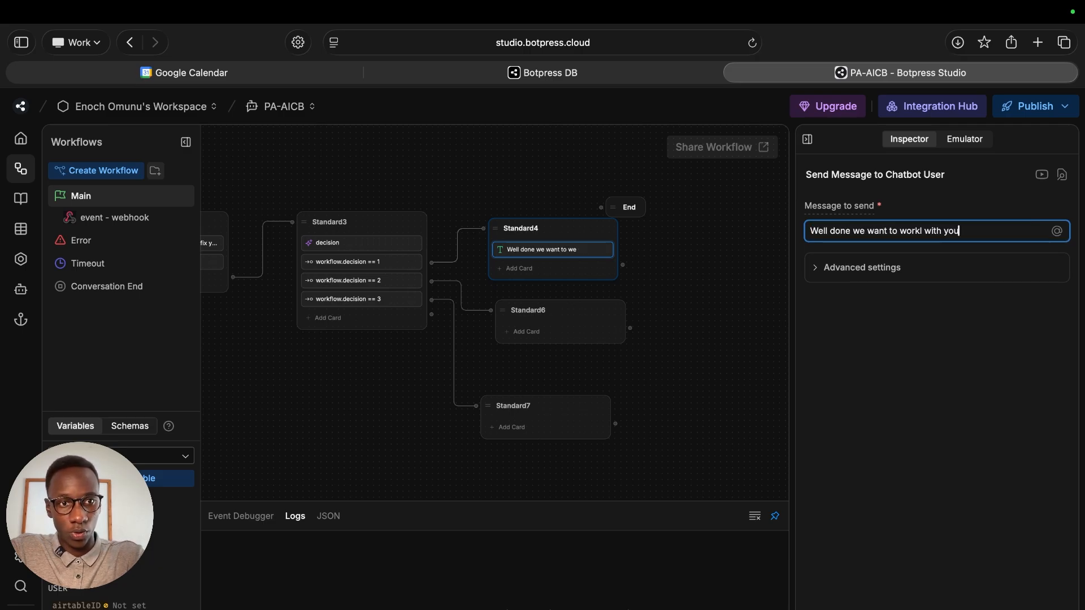
triple_click(949, 230)
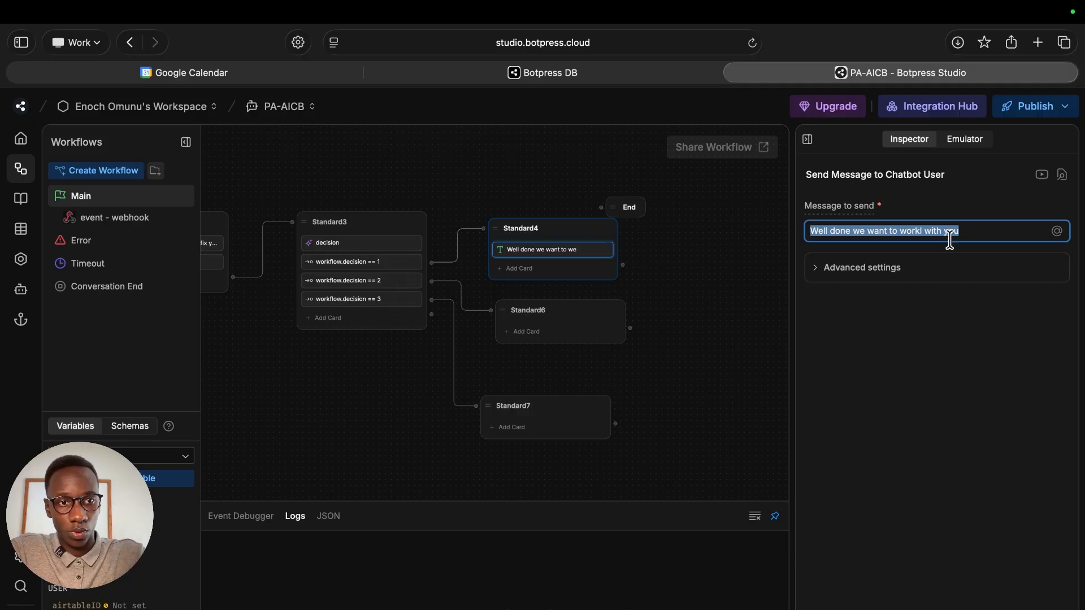
click(717, 312)
- Copy the message card from Standard4 and paste it into Standard6
right_click(585, 247)
click(599, 265)
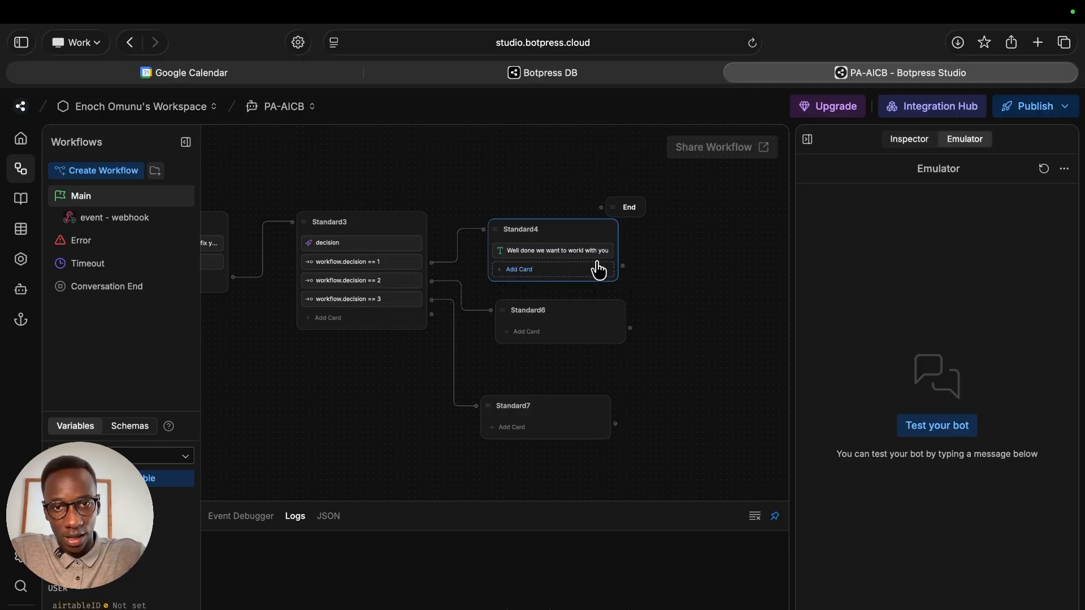
right_click(552, 334)
click(593, 345)
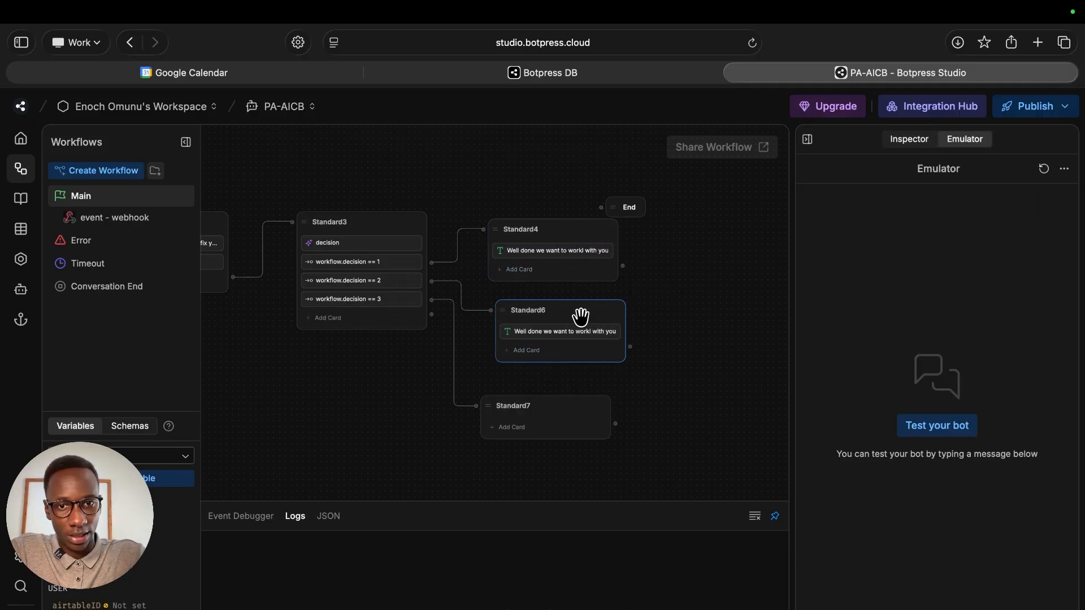
- Replace the Standard6 message text with "We need to know if you're determined enough"
click(565, 331)
triple_click(949, 231)
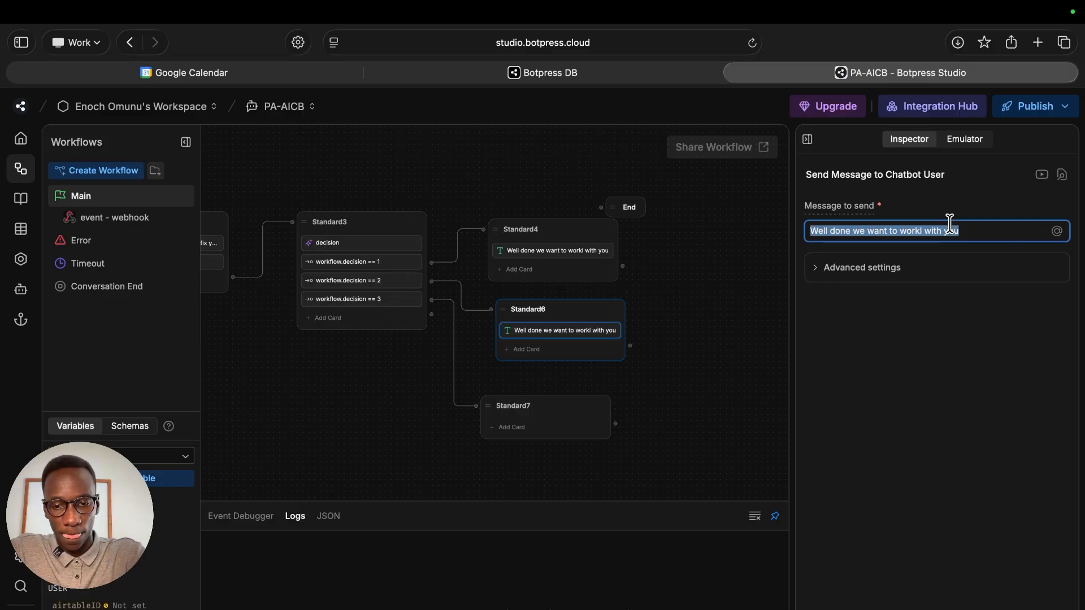
text(W)
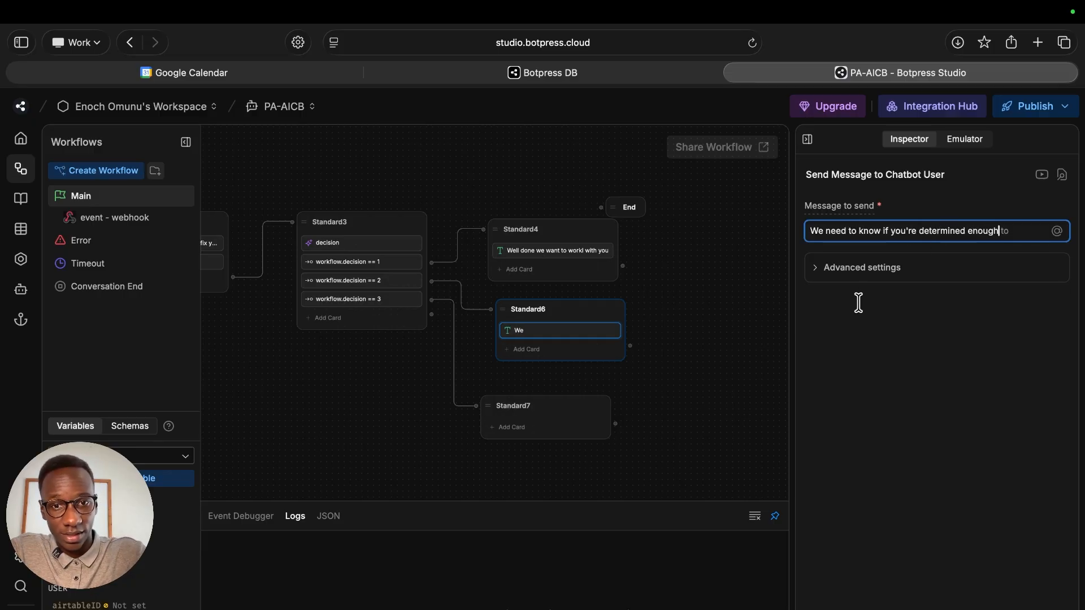
click(673, 385)
- Copy the message card from Standard6 and paste it into Standard7
click(584, 329)
right_click(584, 329)
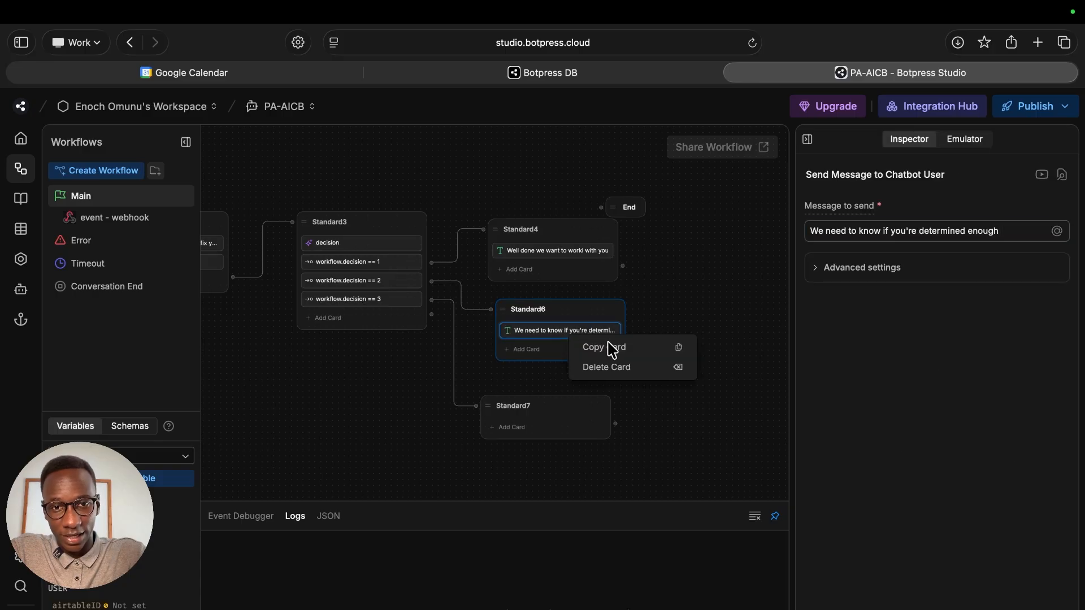
click(611, 347)
right_click(536, 436)
click(557, 443)
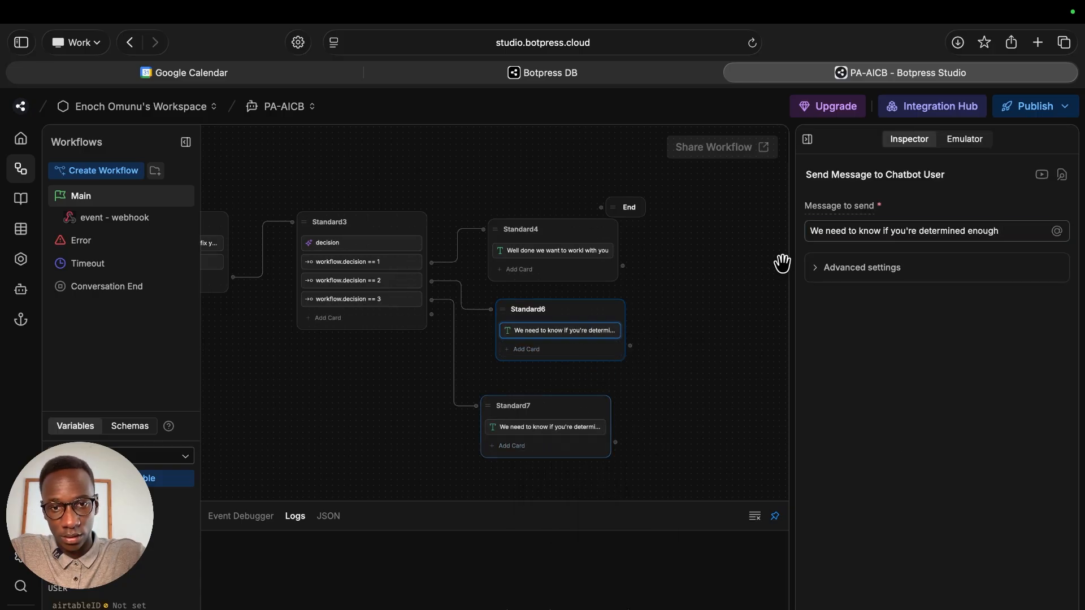
- Replace the Standard7 message text with "Sorry we only work with high effort people"
click(571, 426)
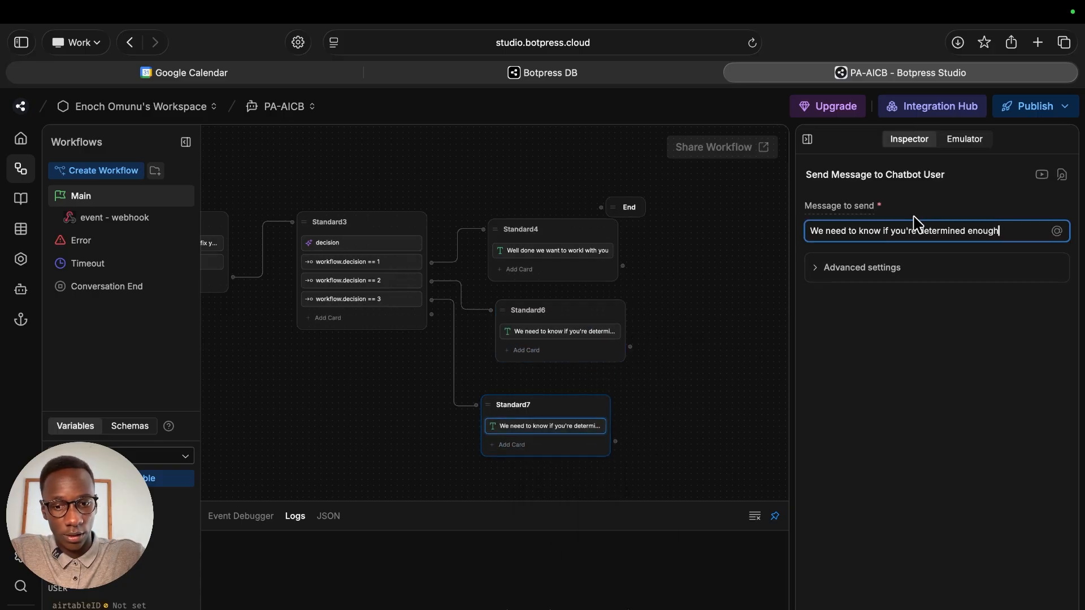
key(super+a)
text(So)
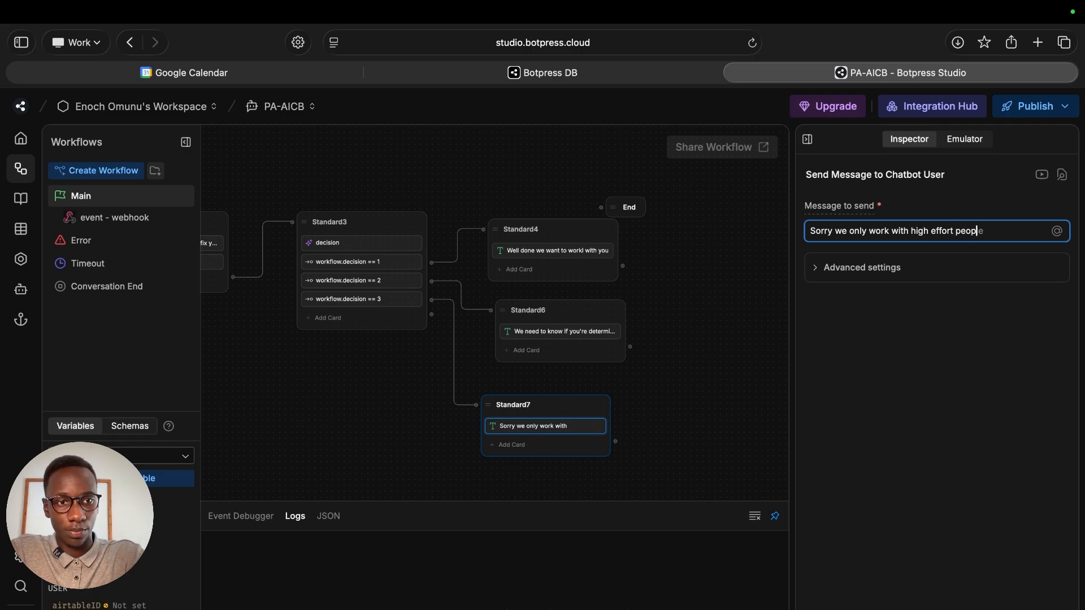
- Test the bot by sending "HI" and answering with a list covering YouTube ads, a LinkedIn coach, cold calling and door-to-door knocking
click(964, 139)
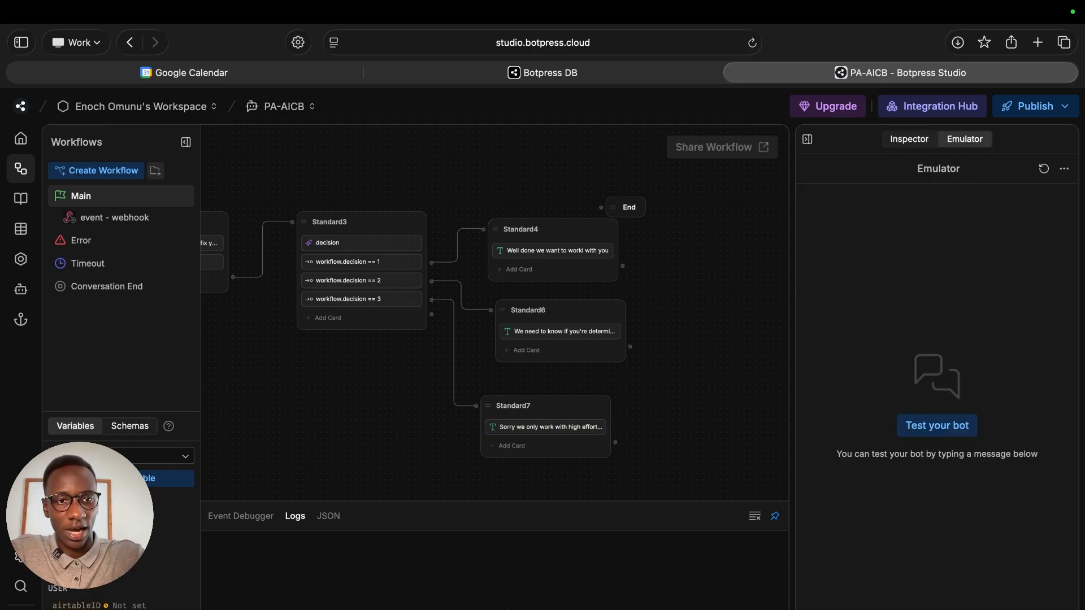
key(Return)
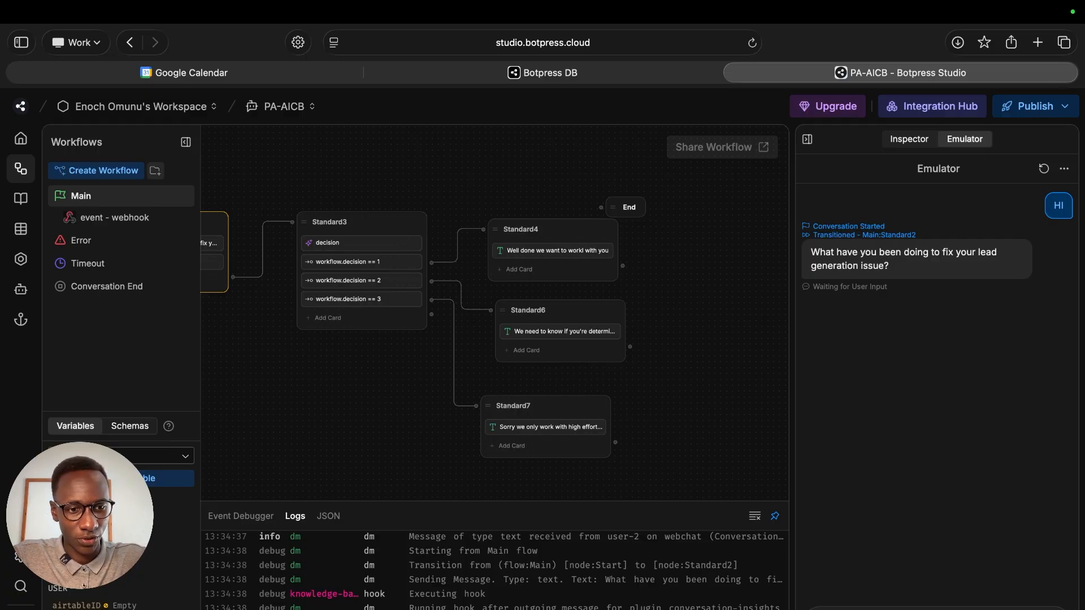
key(Return)
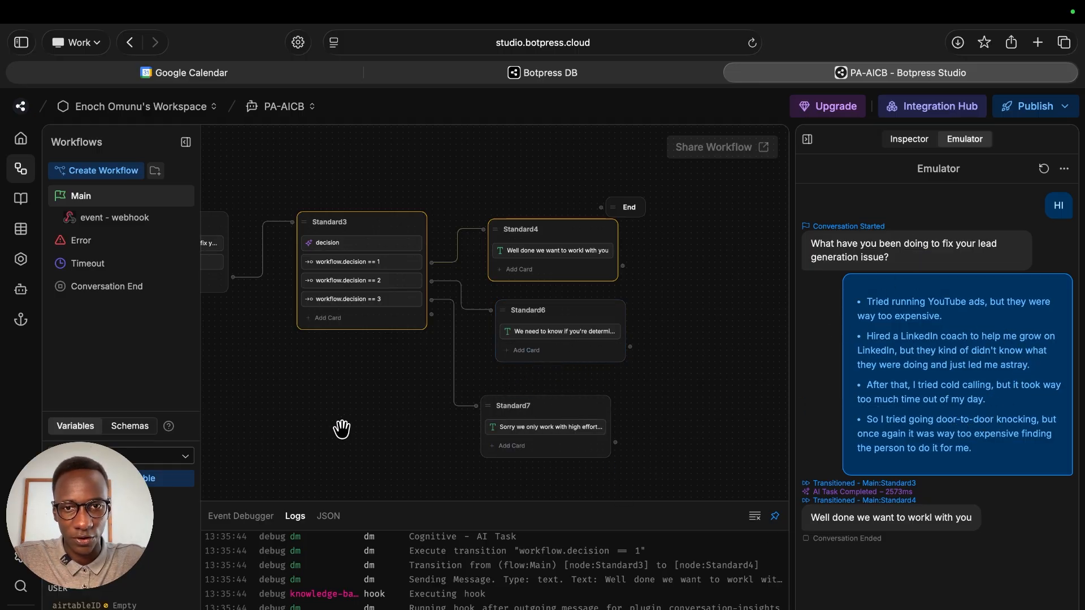
drag(341, 428, 442, 431)
scroll(414, 433, down, 3)
scroll(458, 436, up, 2)
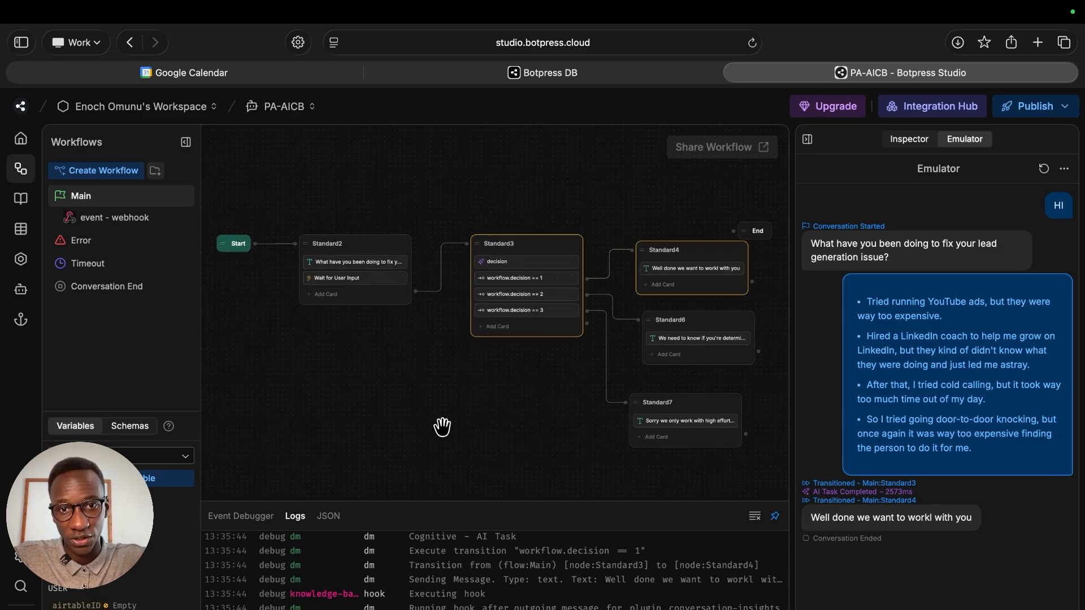
- Paste a copy of the Standard2 node beside the Start node below the existing flow, and connect Start to the copy
scroll(443, 428, down, 3)
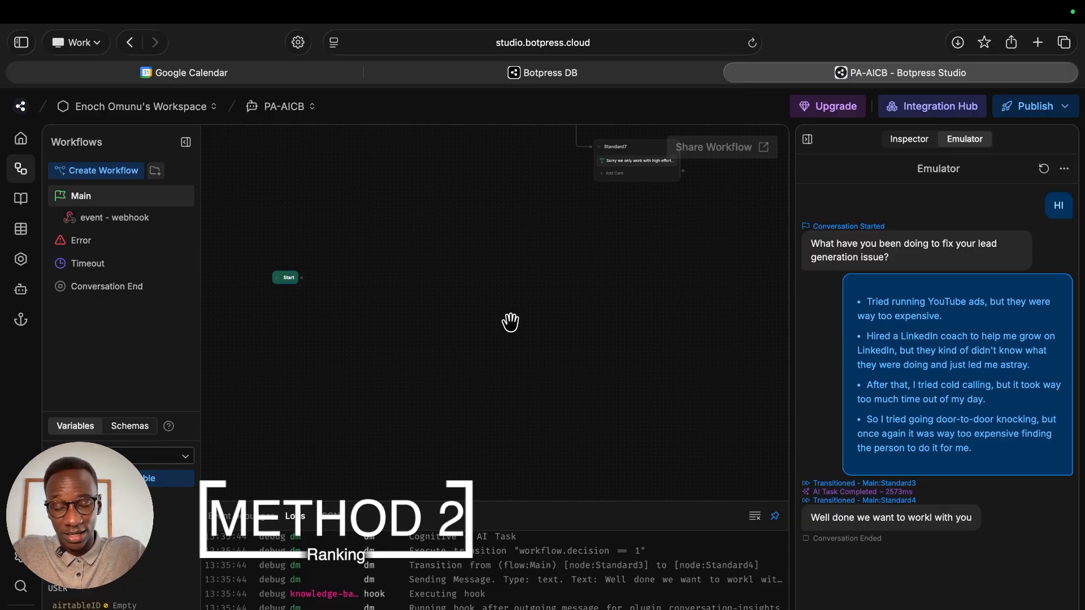
drag(510, 322, 550, 439)
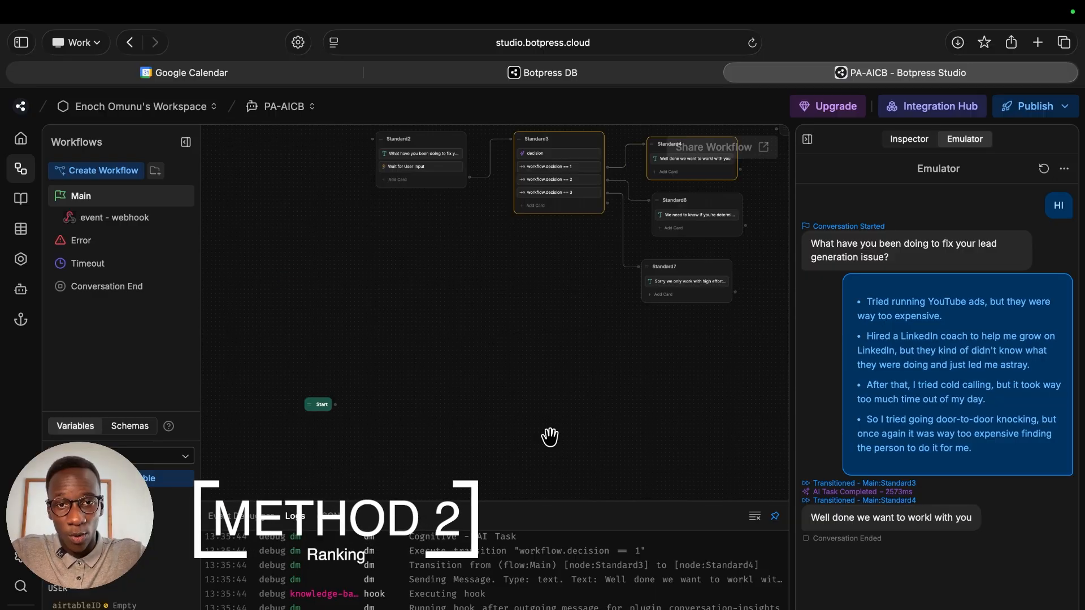
scroll(576, 402, up, 1)
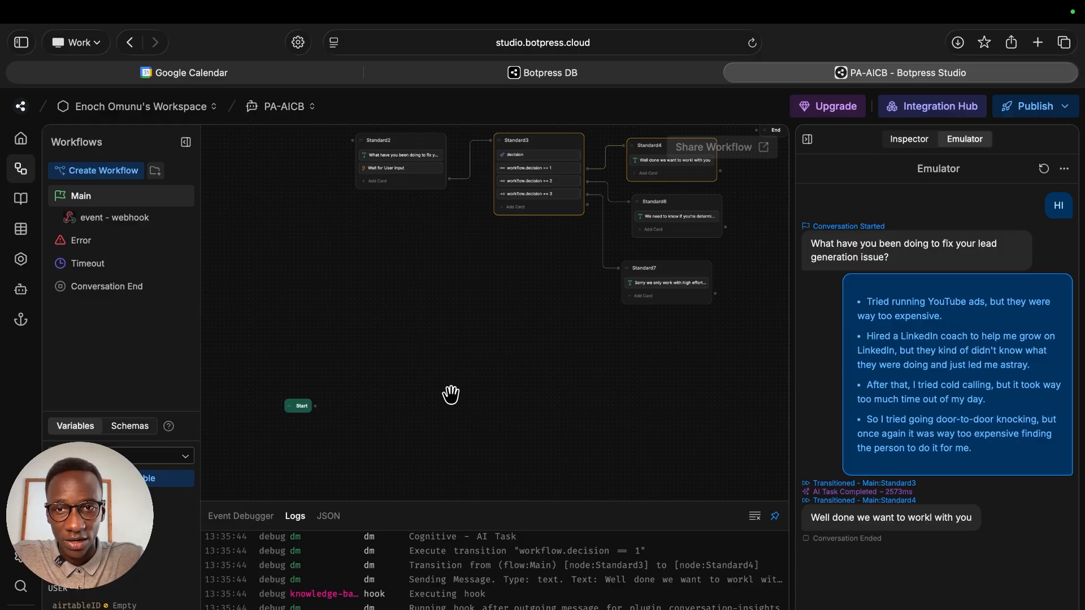
right_click(403, 140)
click(424, 225)
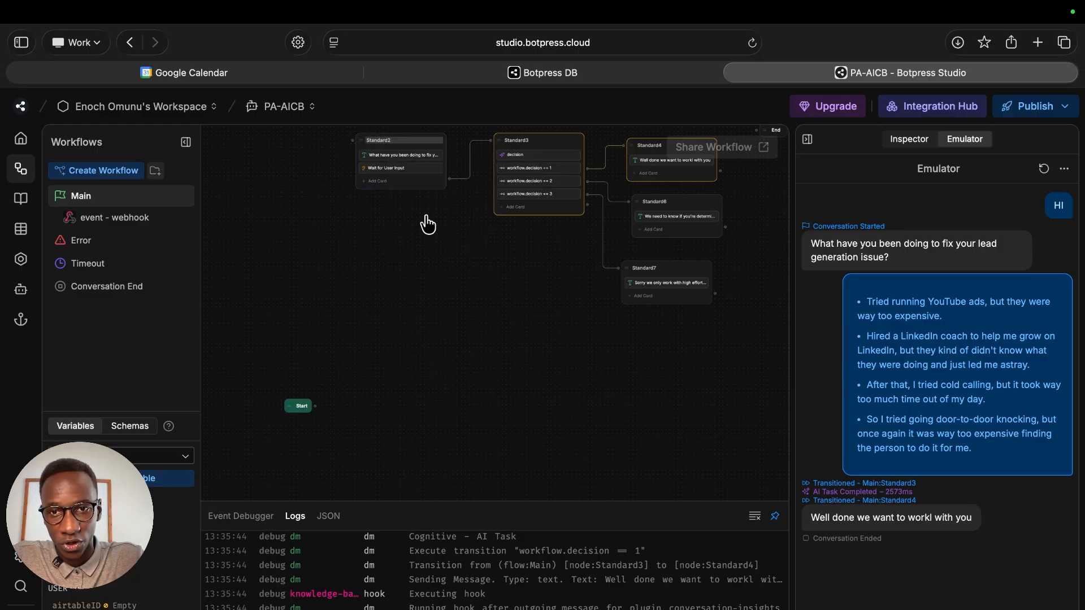
right_click(402, 367)
click(428, 385)
drag(467, 380, 407, 412)
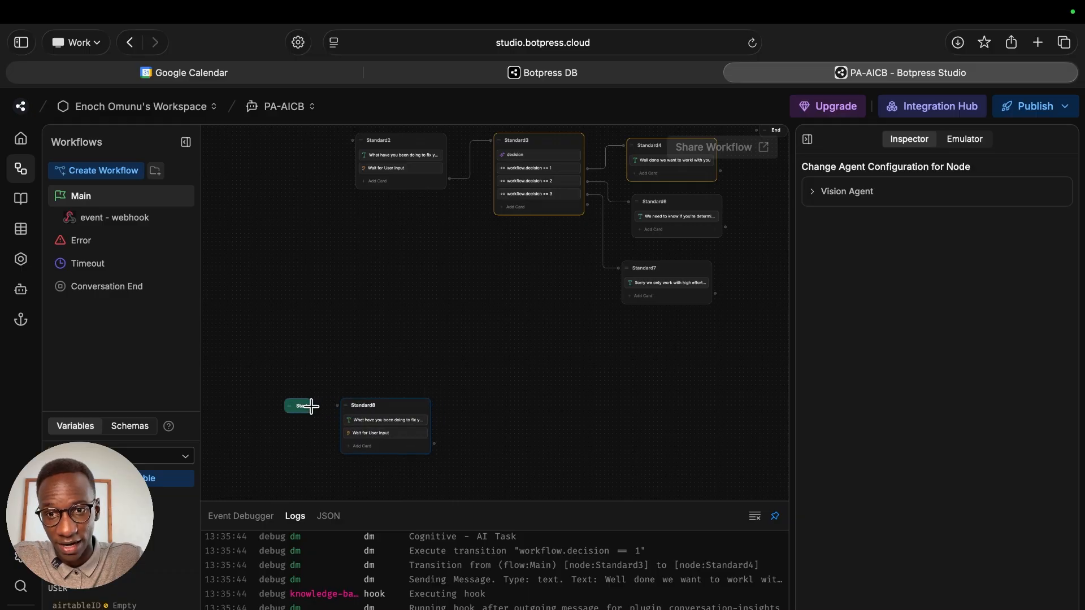
drag(315, 406, 338, 406)
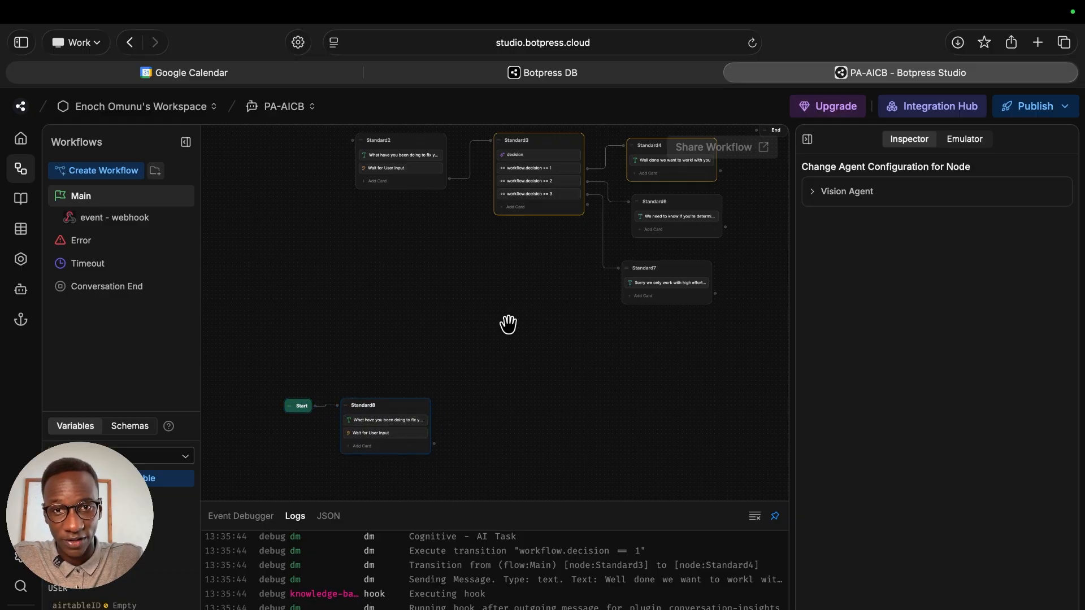
- Paste a copy of the Standard3 node beside Standard8 and connect Standard8 to the copy
right_click(548, 141)
click(576, 182)
right_click(501, 354)
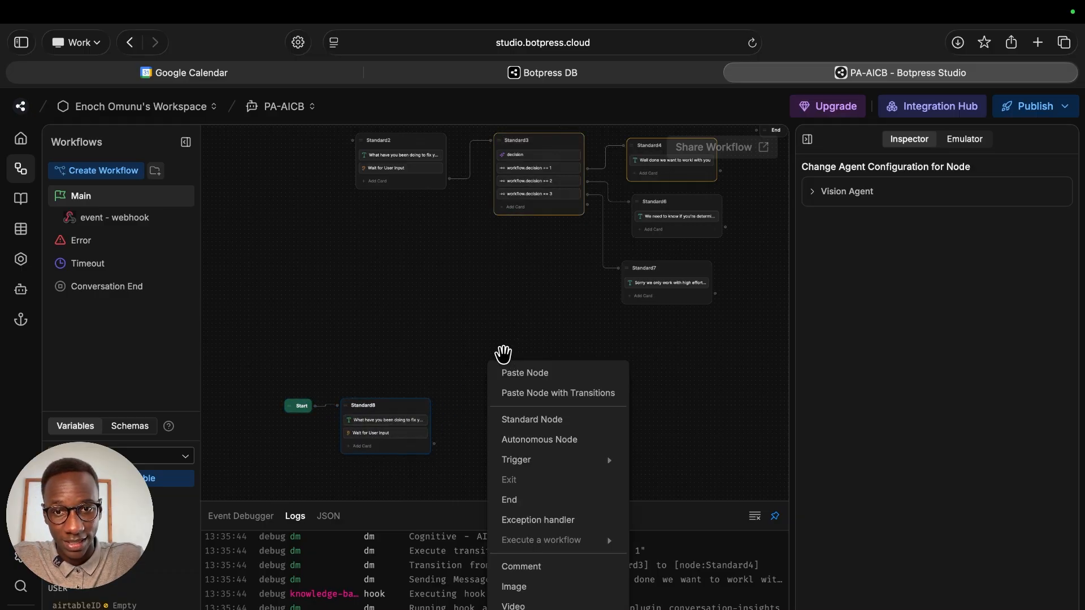
click(509, 371)
drag(532, 362, 507, 422)
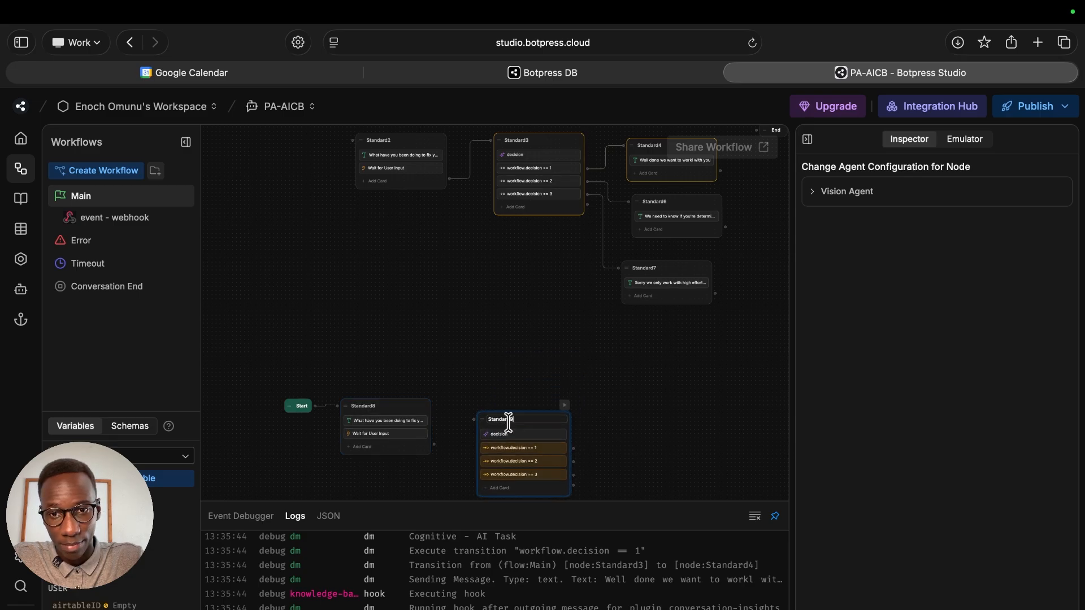
drag(434, 444, 484, 403)
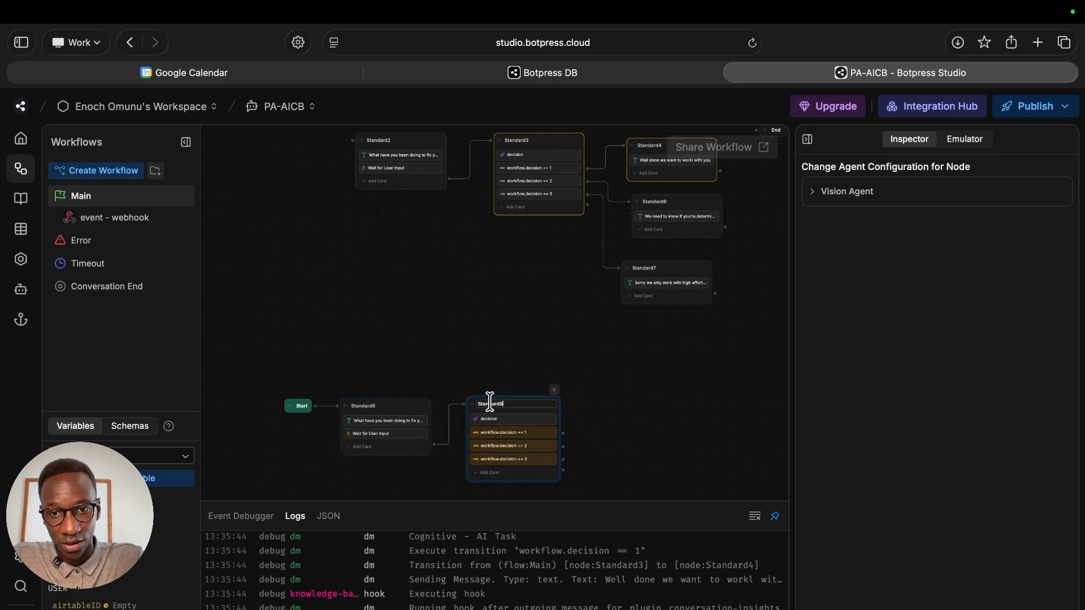
- Replace the three category rules in Standard9's AI Task instructions with the prepared text ranking the user's effort from 1-10
click(486, 420)
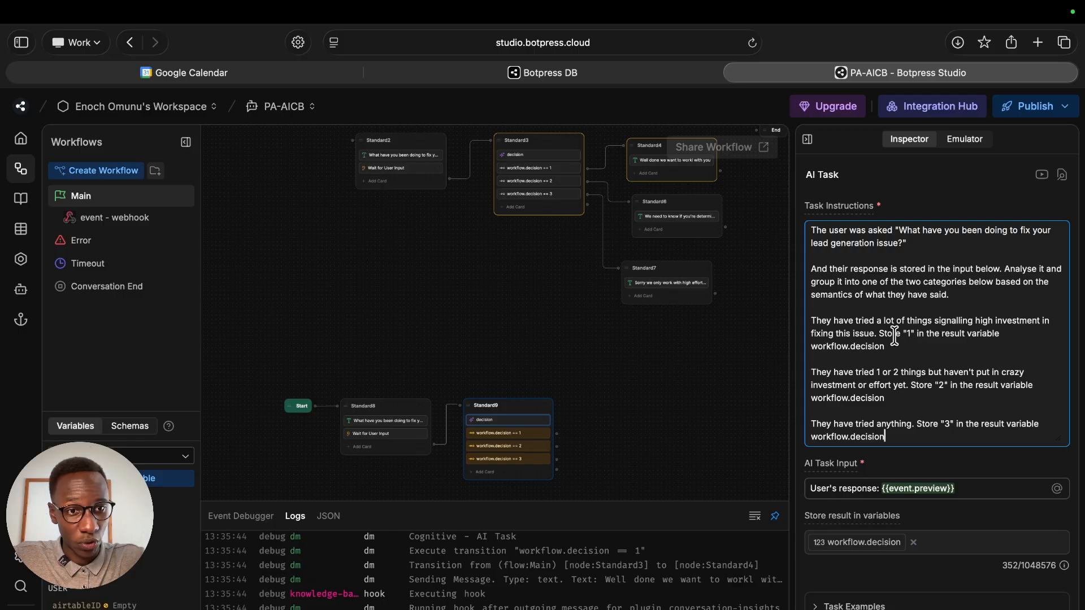
drag(894, 435, 808, 320)
key(super+v)
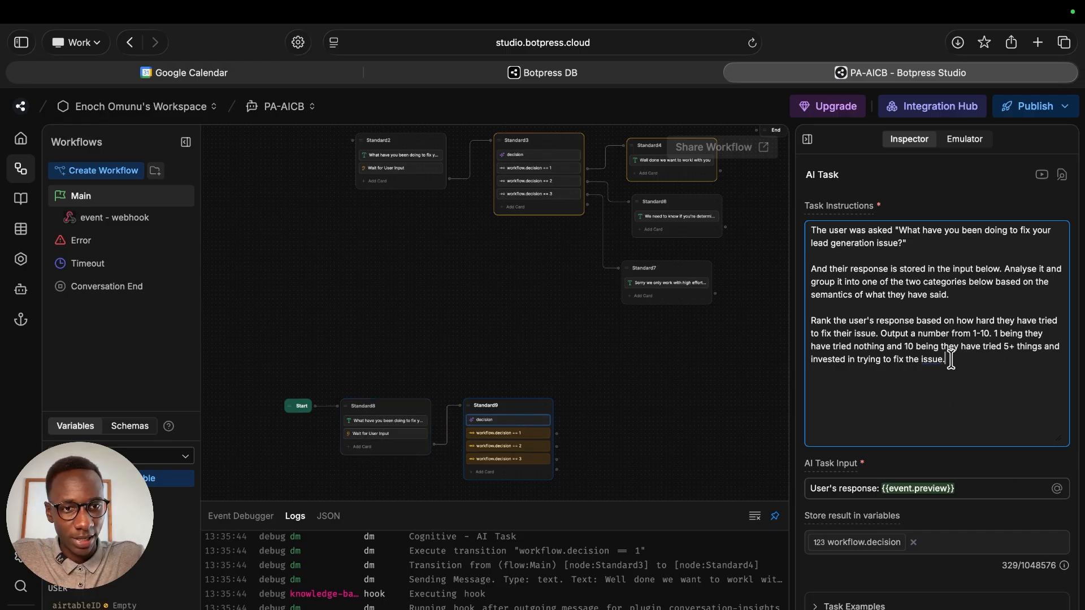
drag(949, 360, 812, 320)
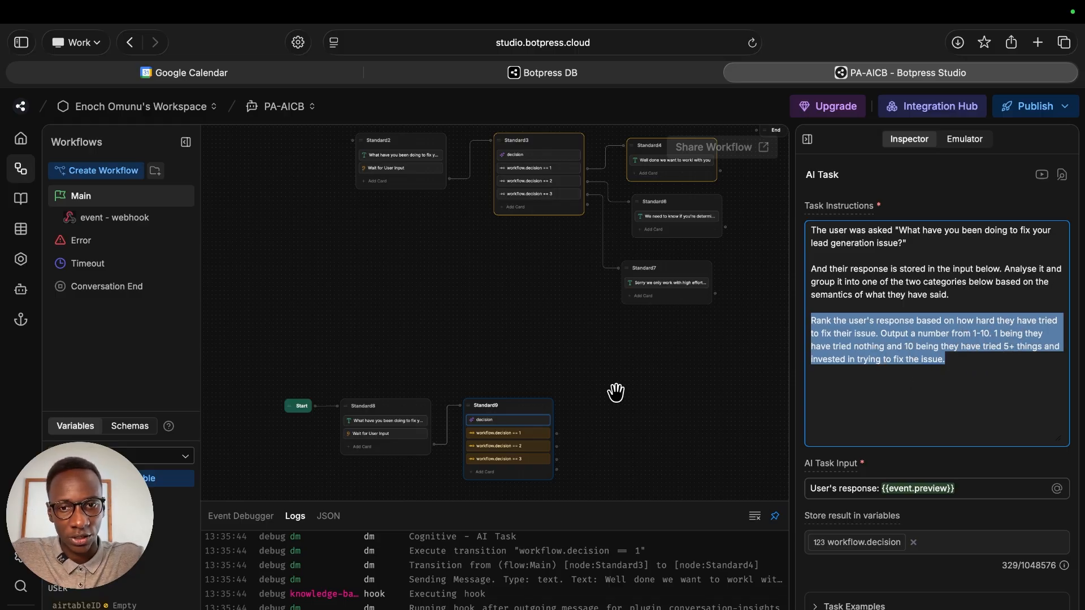
drag(616, 392, 607, 309)
key(super+e)
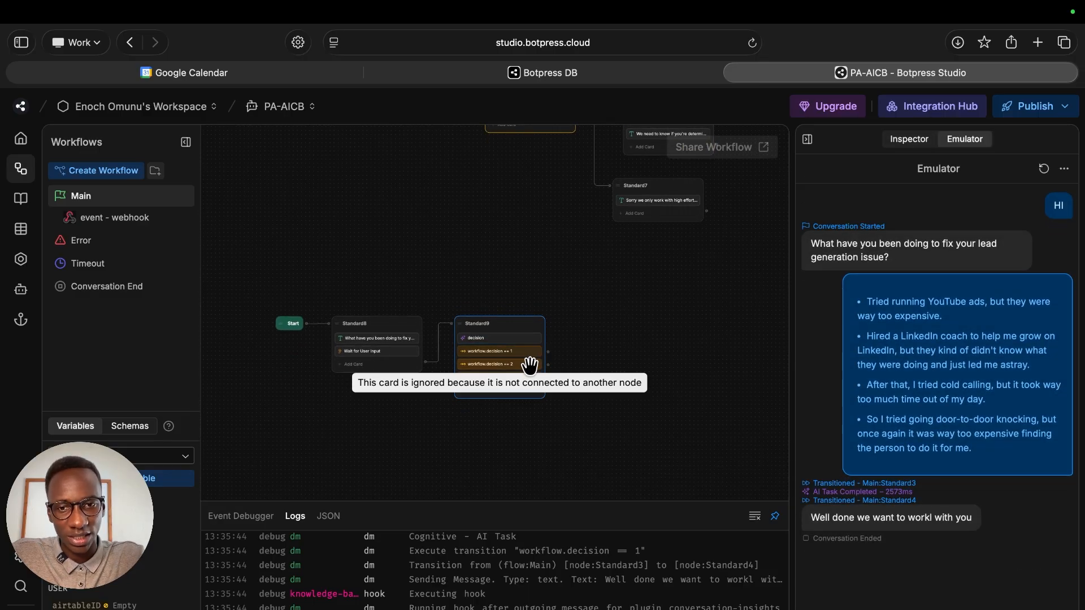
right_click(530, 366)
key(Escape)
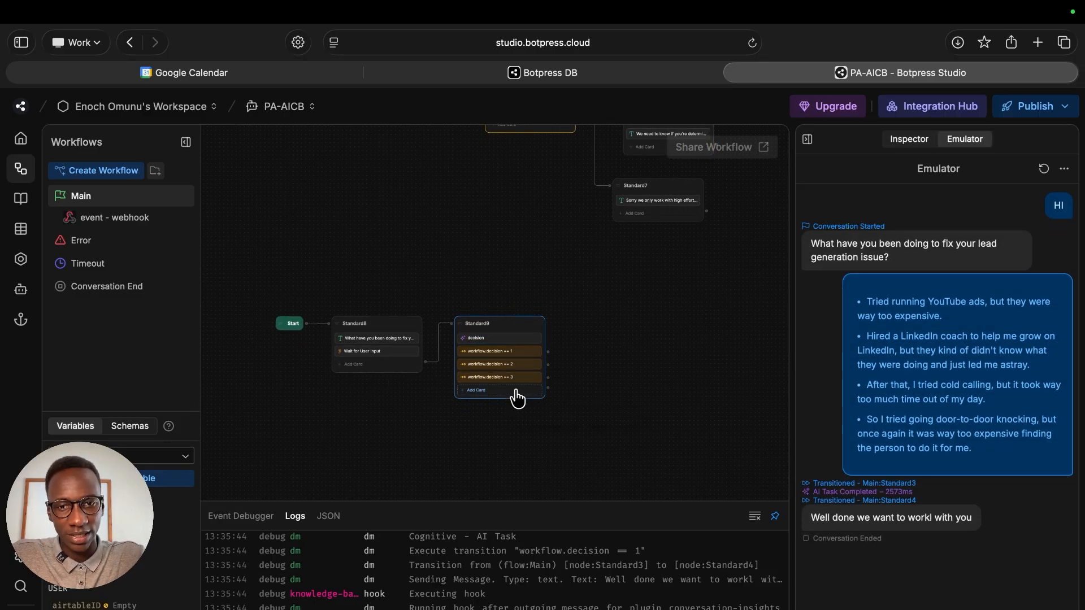
- Set both the label and the condition of the first transition in Standard9 to "workflow.decision >= 7"
scroll(518, 399, up, 5)
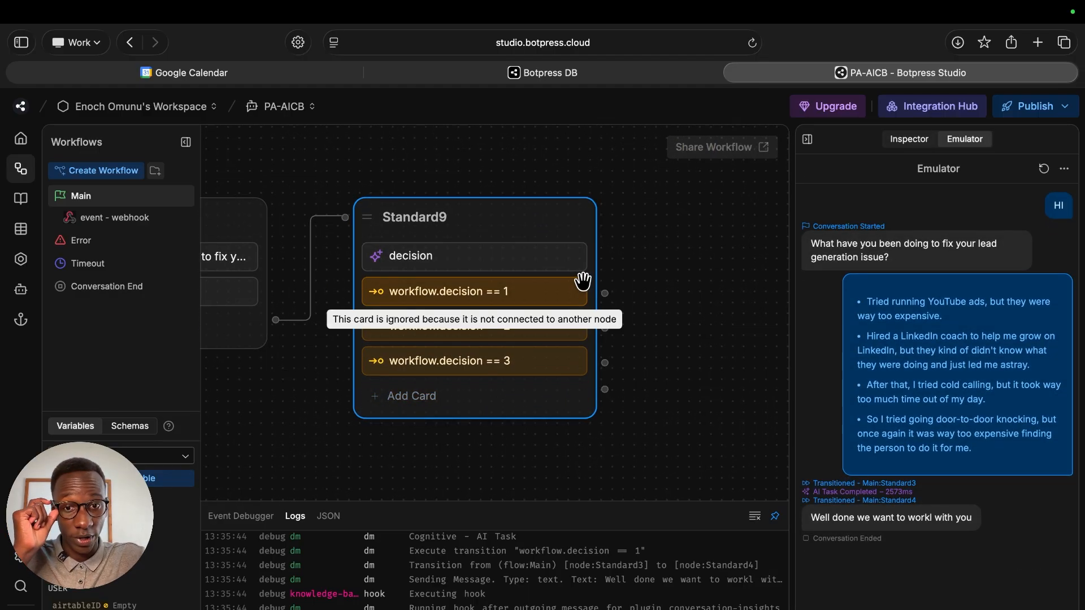
click(543, 289)
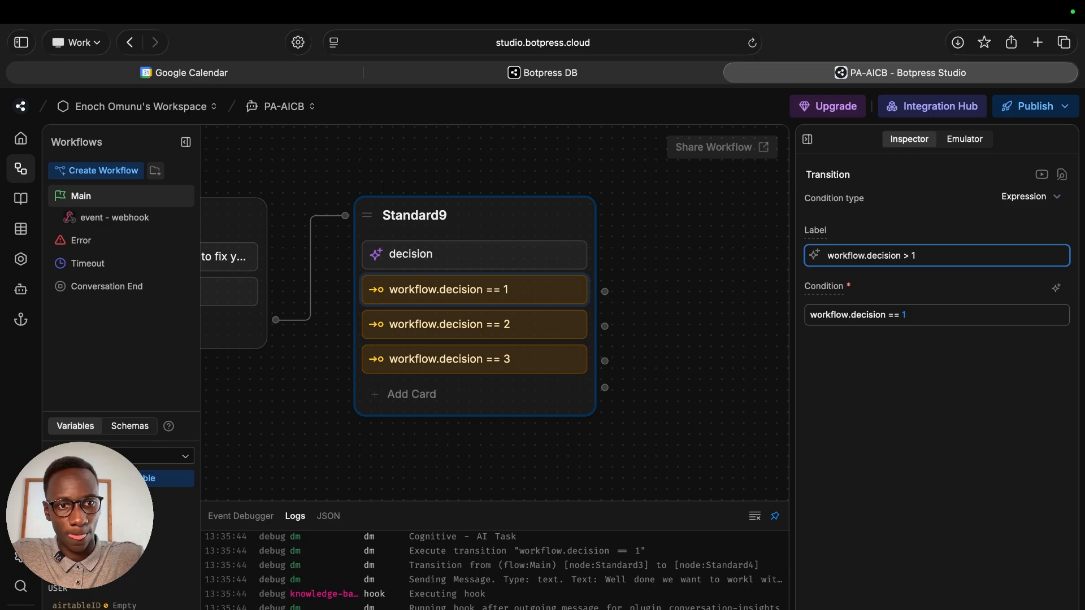
key(super+a)
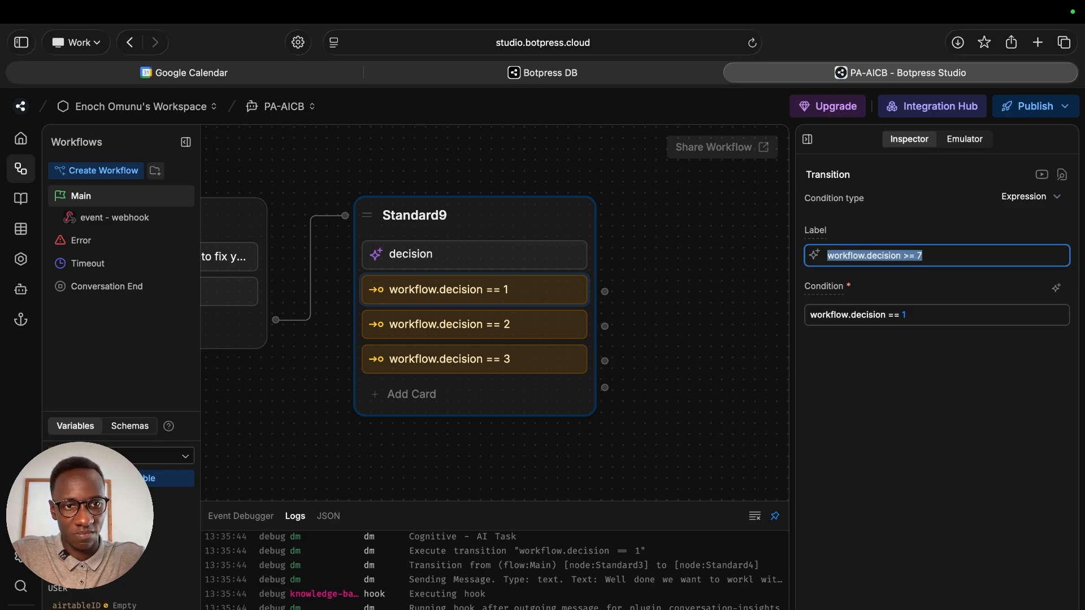
click(941, 312)
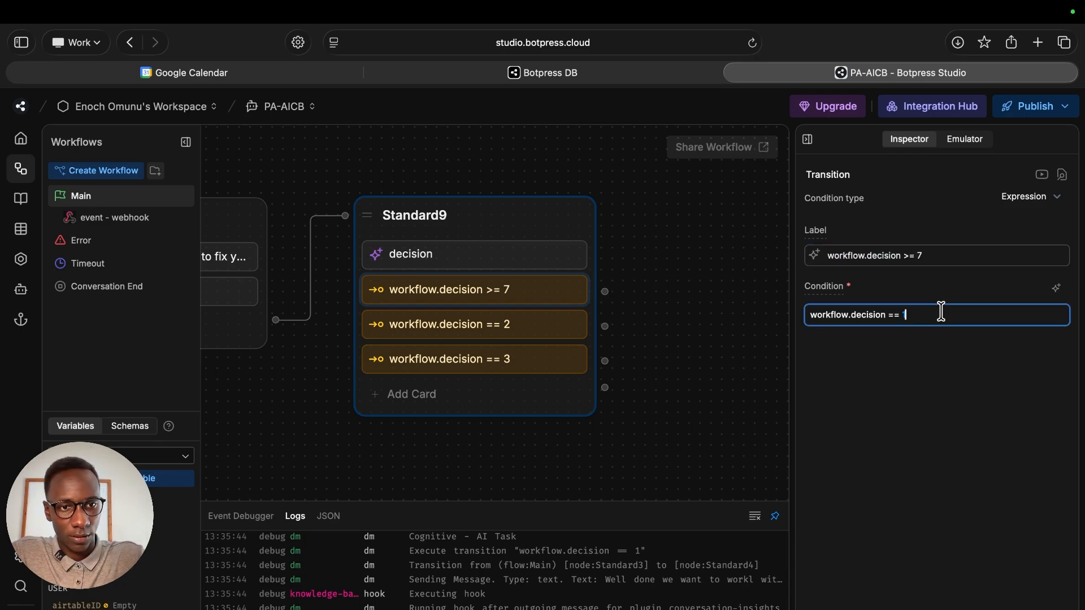
click(944, 275)
click(944, 254)
key(super+a)
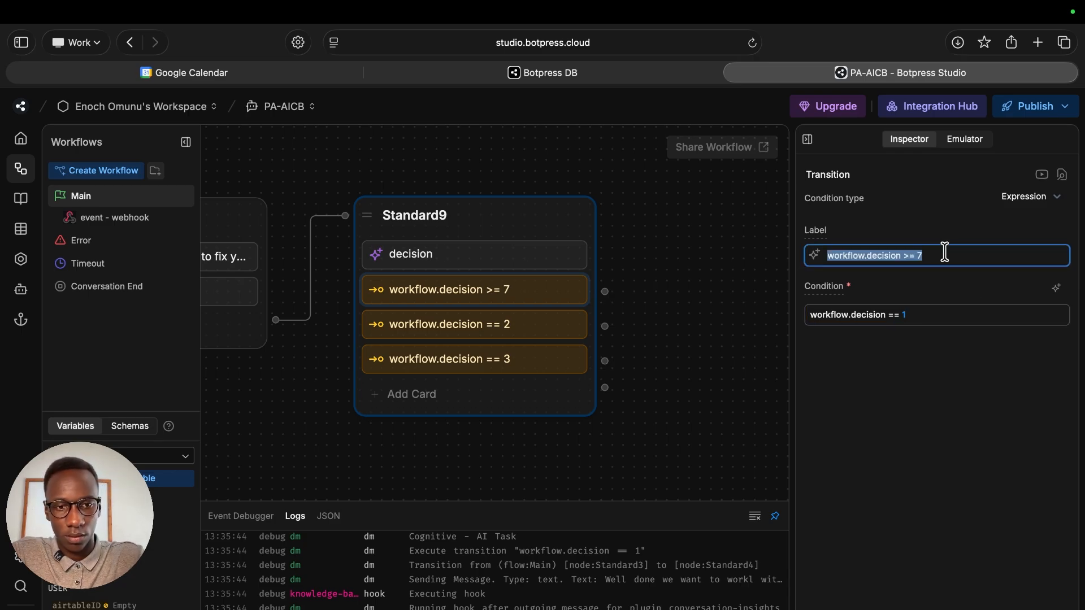
key(super+c)
click(918, 316)
key(super+a)
key(super+v)
click(908, 380)
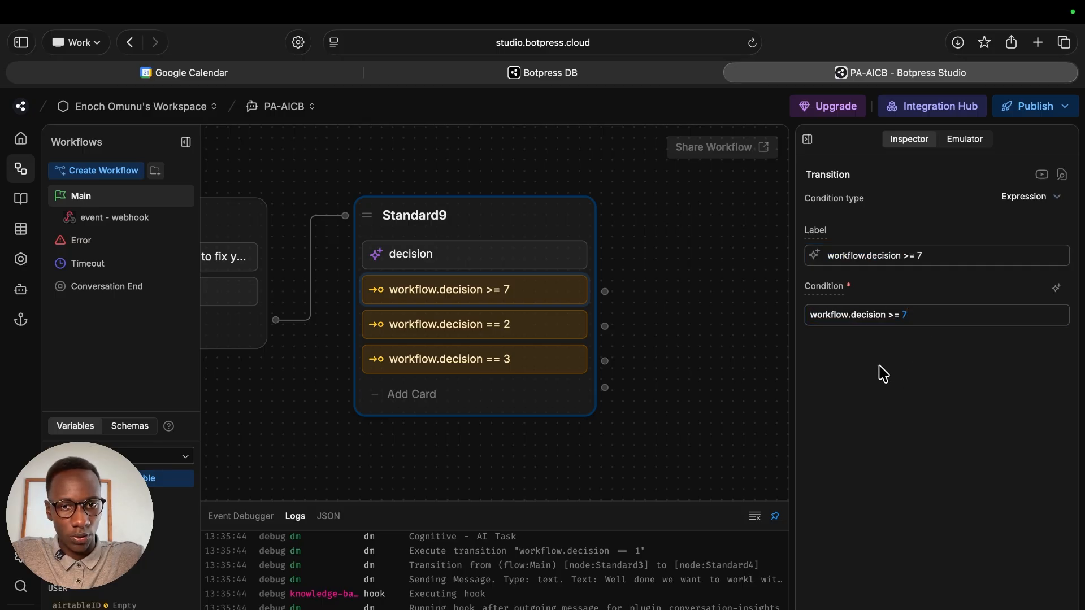
- Reuse the "workflow.decision >=" text from the first condition to set the second transition's label and condition to "workflow.decision >= 4"
click(934, 314)
key(BackSpace)
key(super+a)
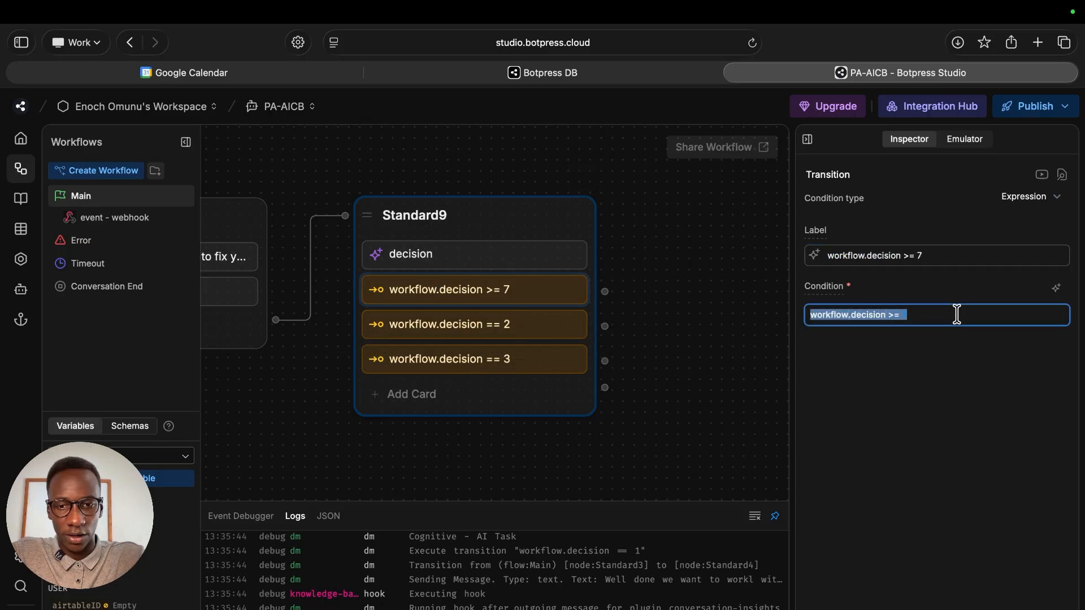
click(533, 328)
click(950, 255)
key(super+a)
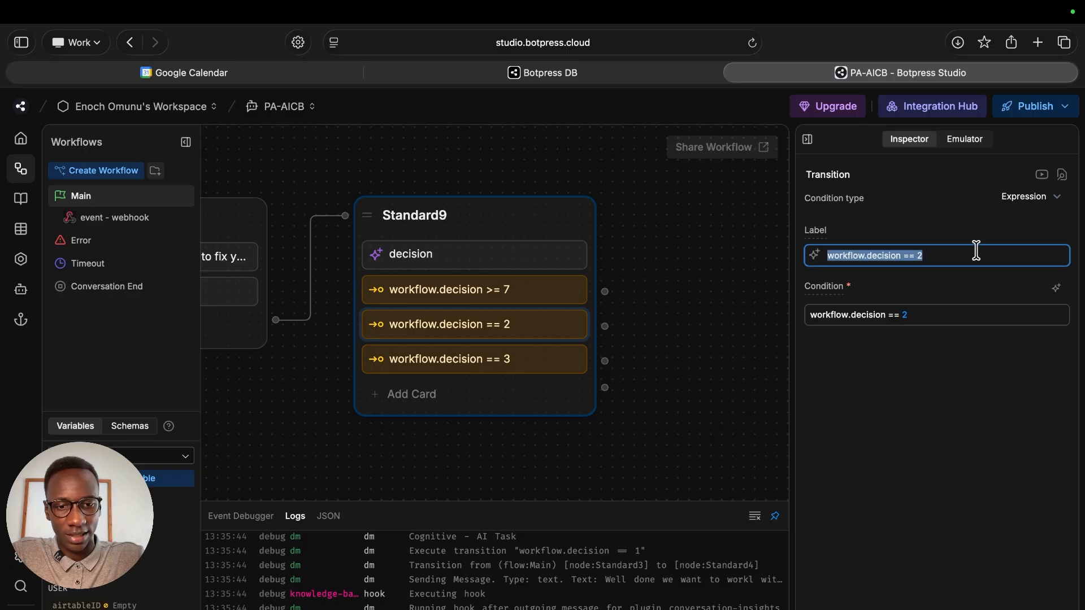
key(super+v)
text(4)
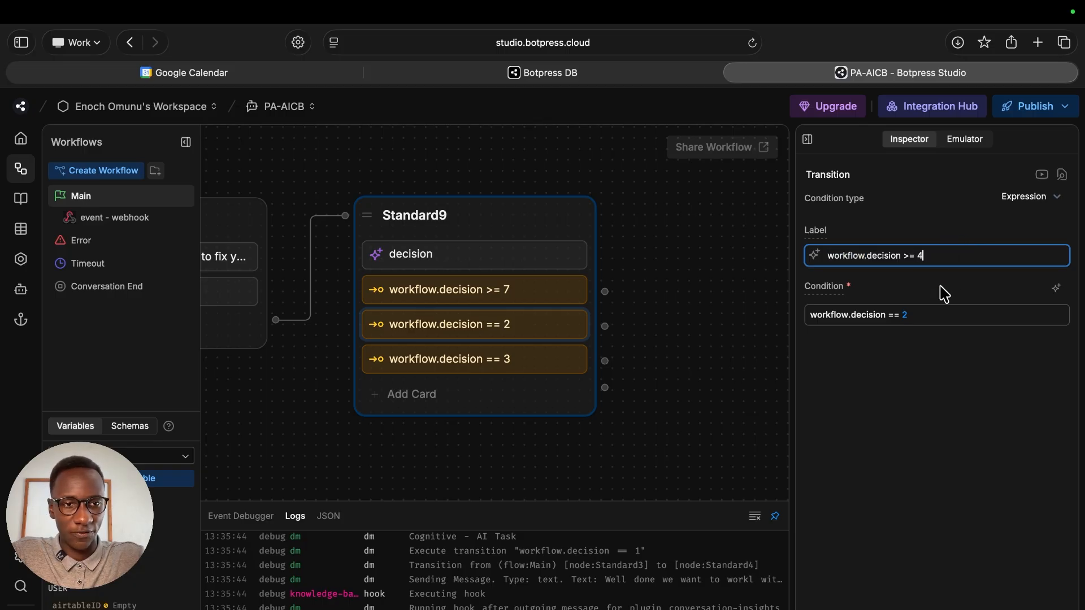
key(super+a)
click(923, 314)
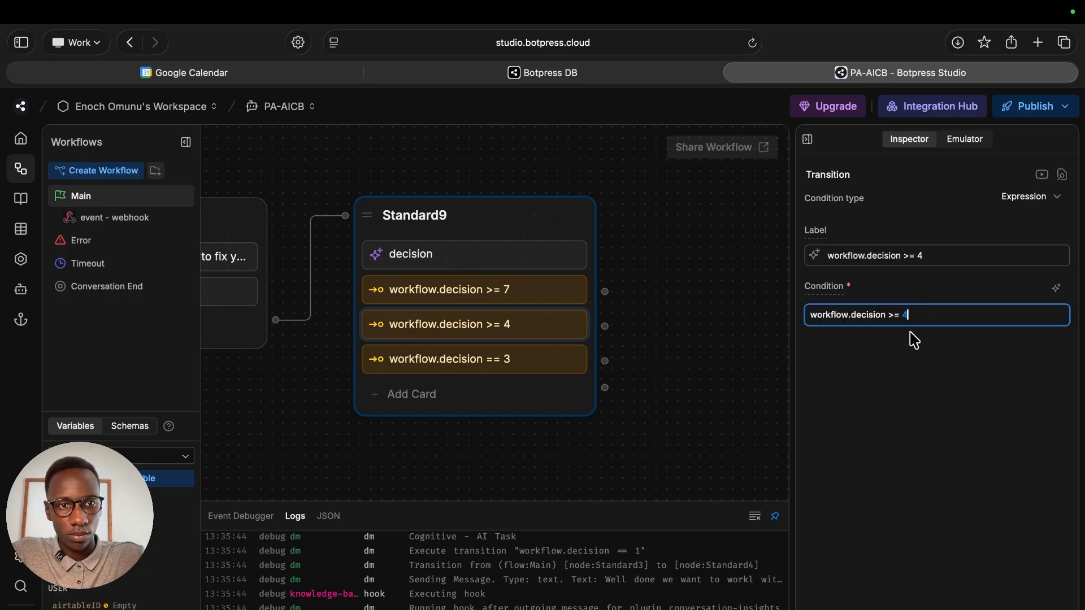
- Delete the "workflow.decision == 3" transition card from Standard9
click(492, 355)
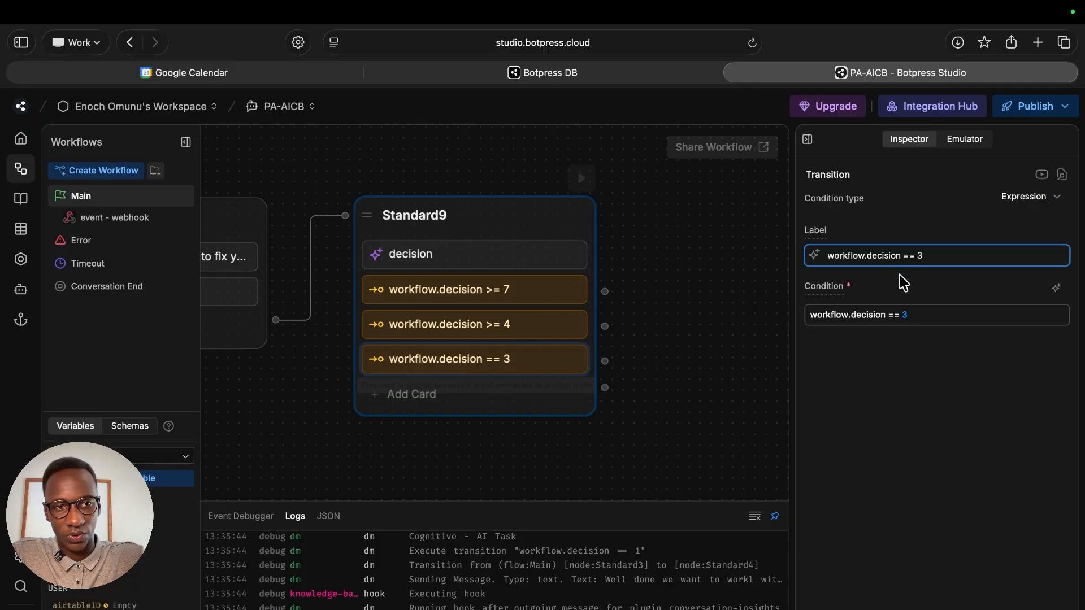
click(656, 366)
right_click(565, 363)
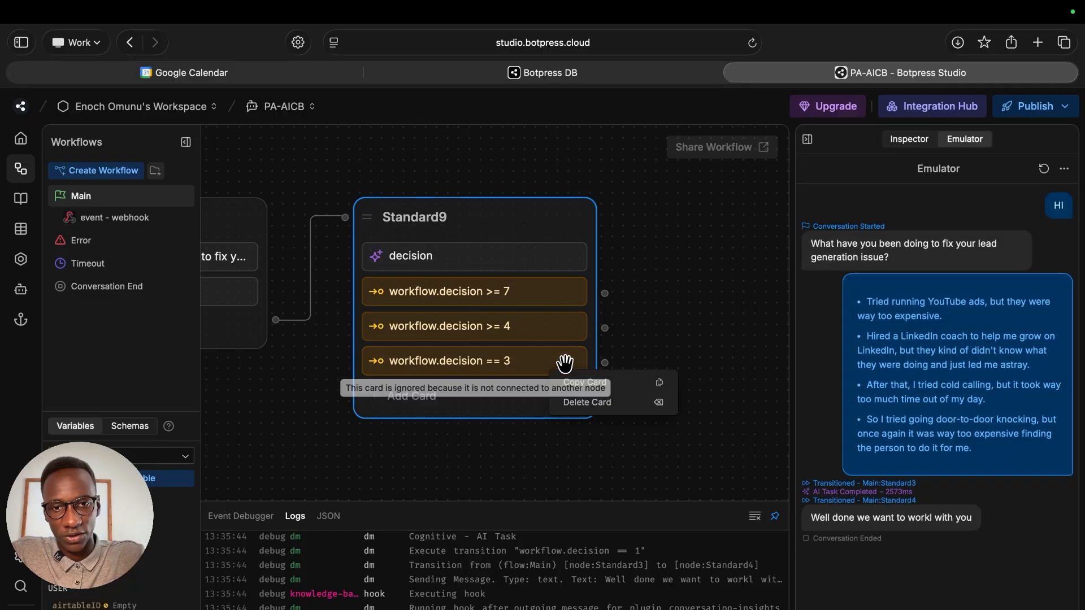
click(591, 404)
- Paste copies of the three reply nodes beside Standard9 and connect its two transitions and its default output to them
scroll(574, 406, down, 5)
scroll(663, 237, right, 2)
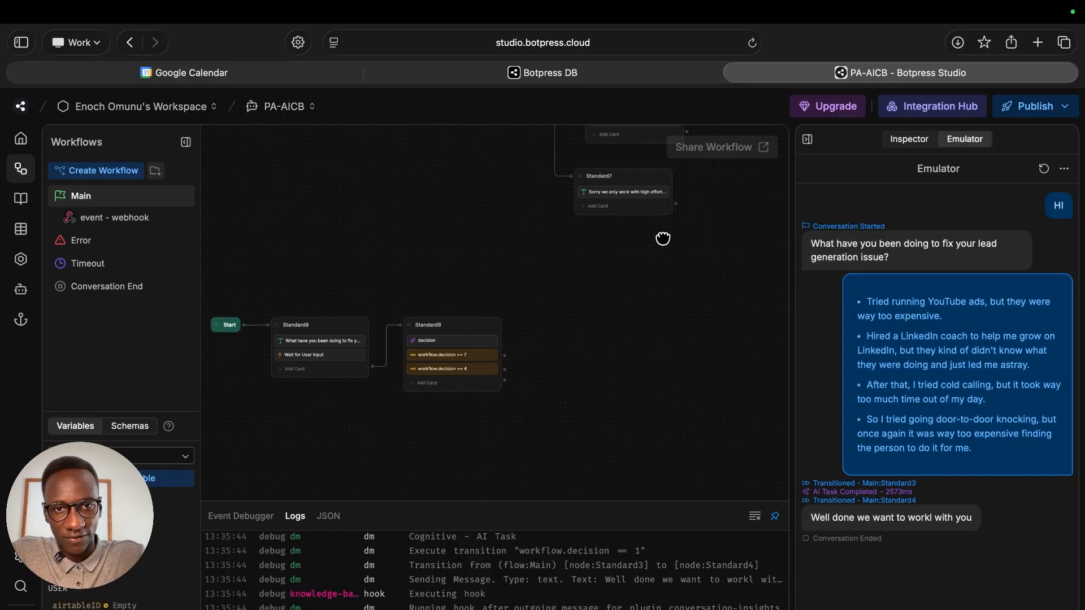
right_click(637, 178)
click(659, 221)
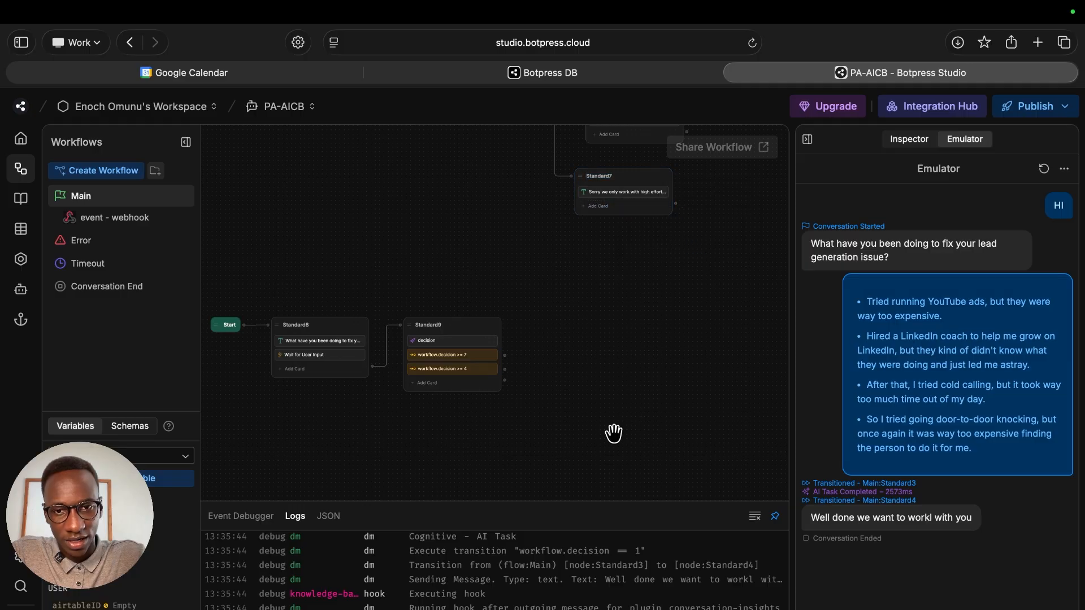
right_click(538, 444)
click(587, 429)
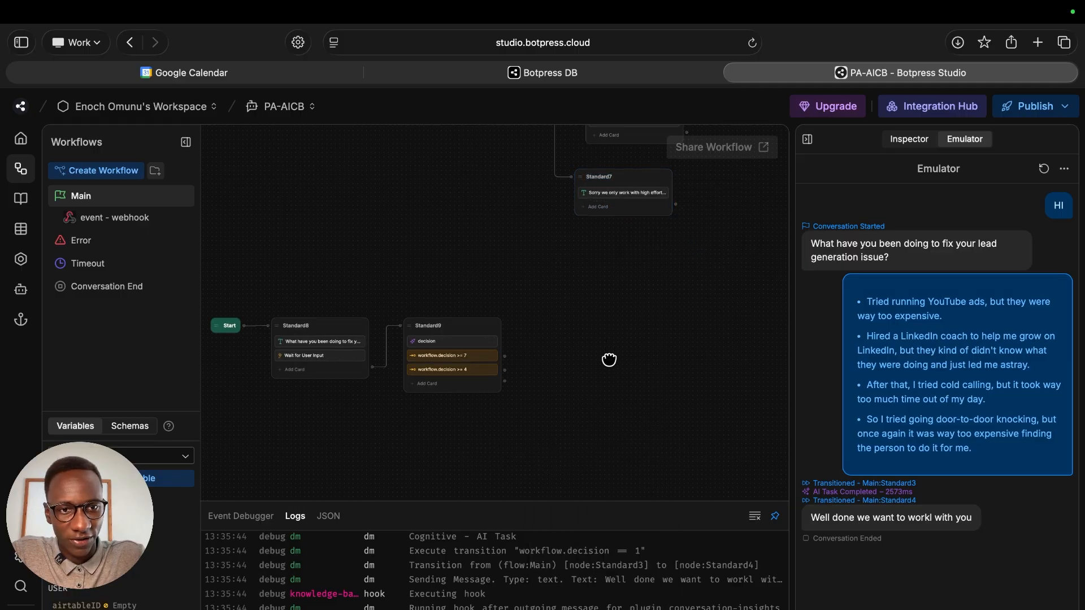
scroll(610, 339, up, 3)
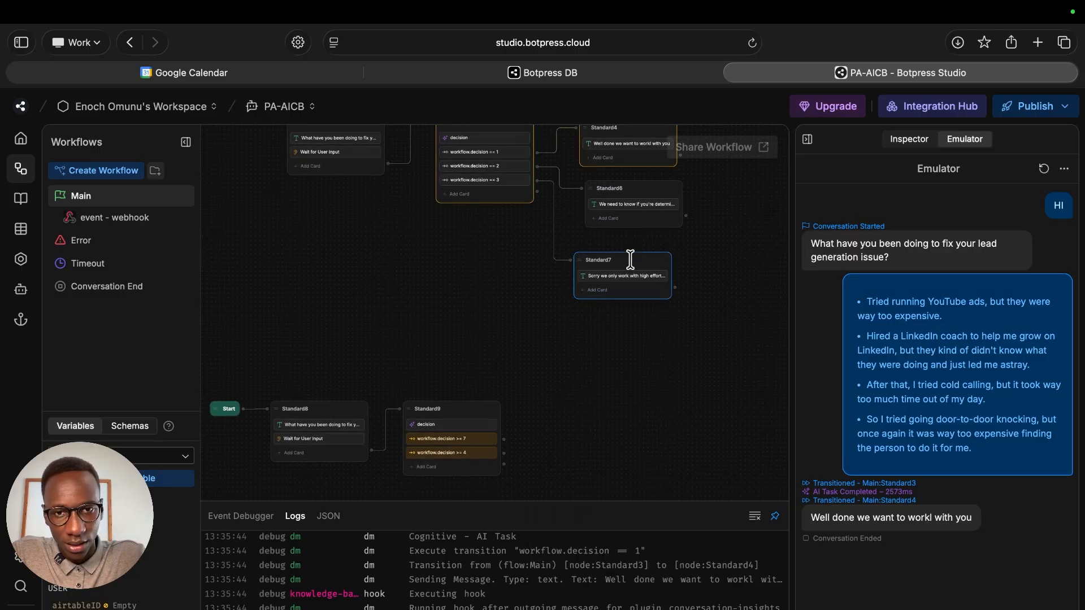
drag(629, 260, 633, 432)
scroll(611, 170, down, 5)
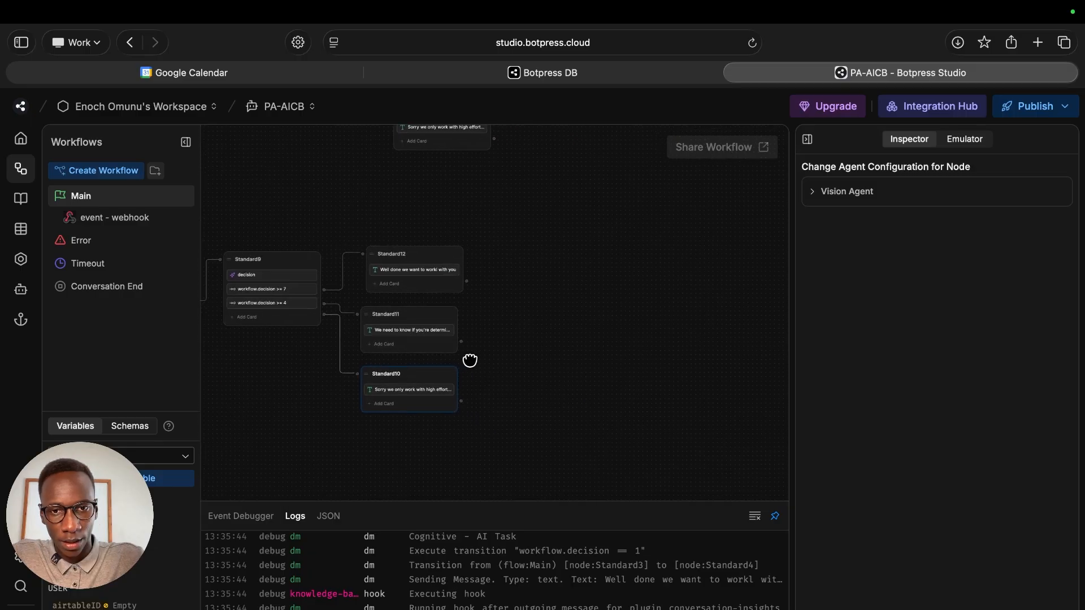
- Add a standard node beside the three copied reply nodes and connect all three replies to it
right_click(489, 330)
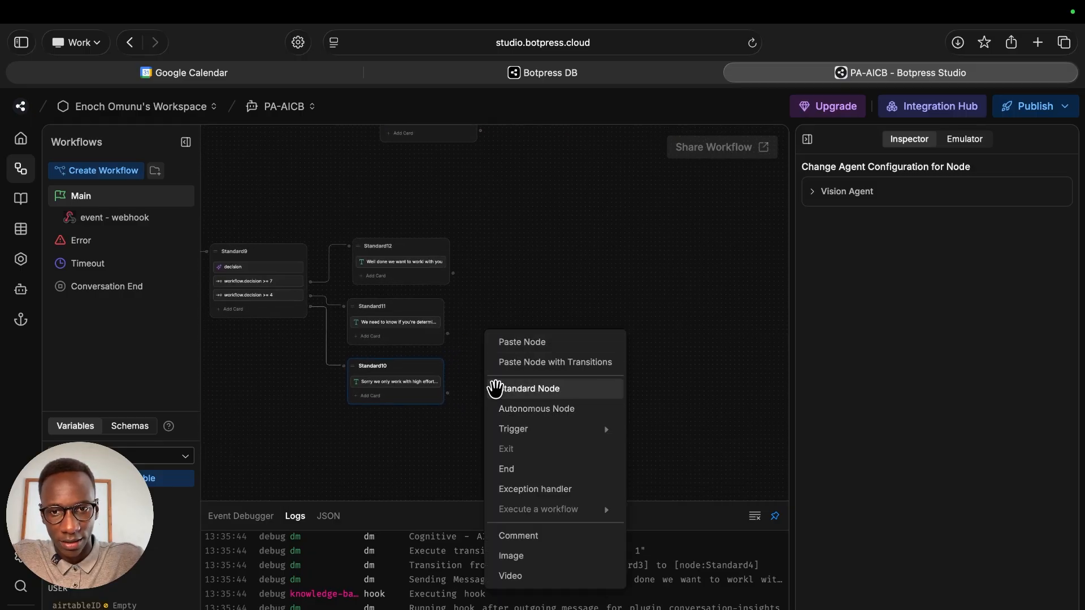
click(494, 388)
drag(448, 392, 497, 334)
drag(452, 273, 498, 334)
- Copy the Wait for User Input card from Standard8 and paste it into the new Standard13 node
drag(263, 356, 467, 332)
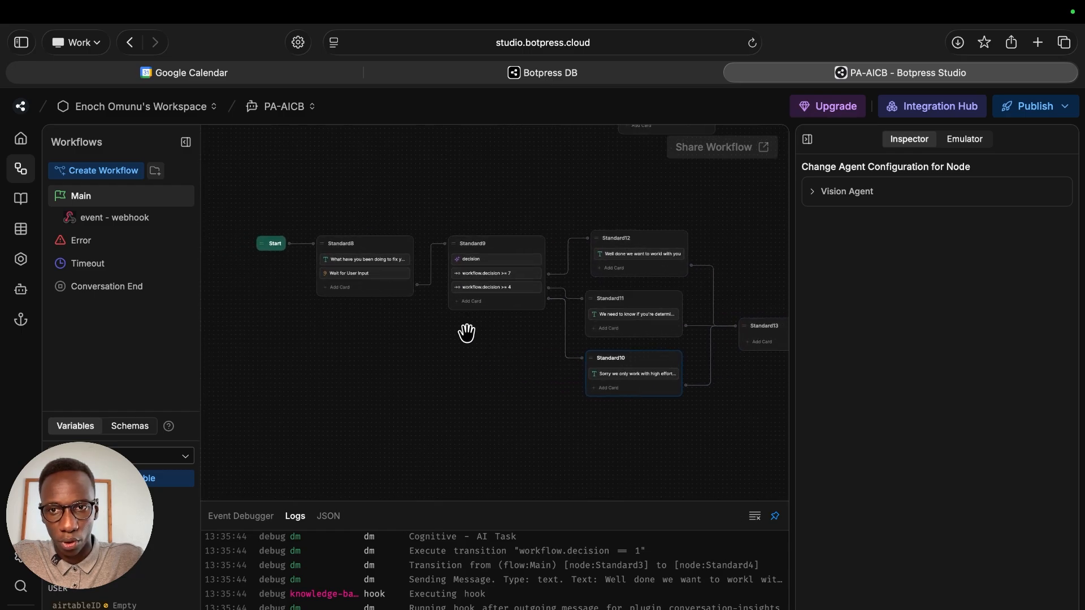
right_click(376, 274)
click(412, 295)
drag(478, 390, 263, 389)
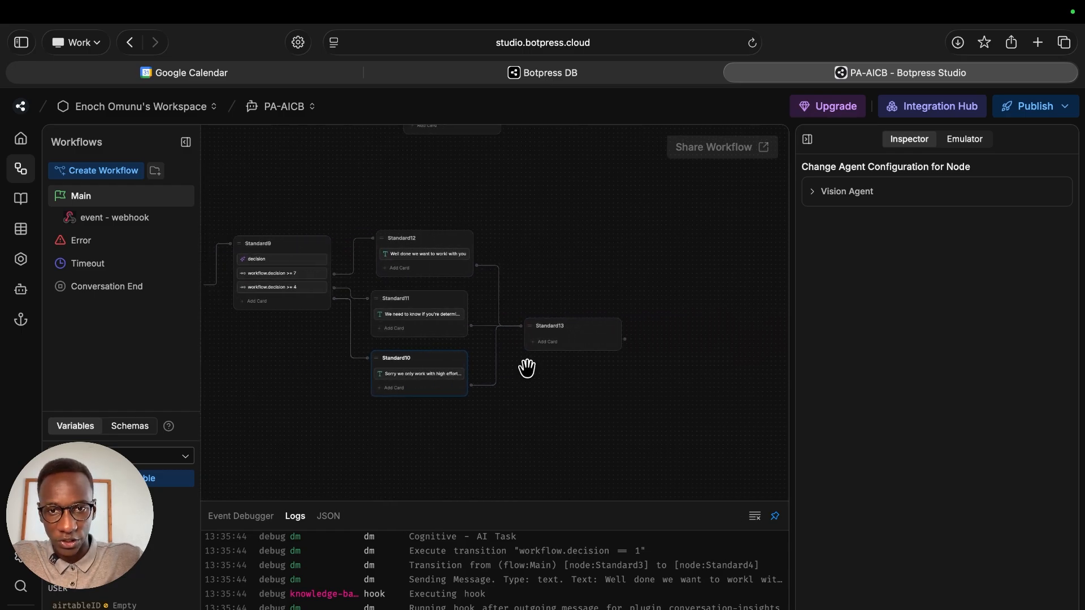
right_click(558, 346)
click(587, 362)
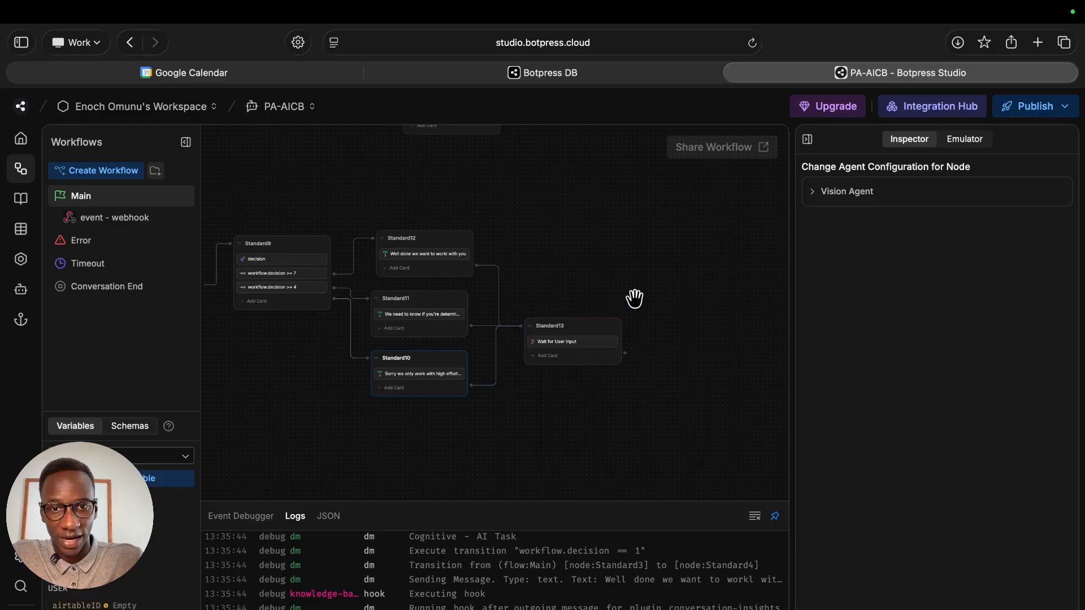
- Test the ranking flow in the emulator by sending "Hi" and an answer to the lead generation question
scroll(616, 288, left, 5)
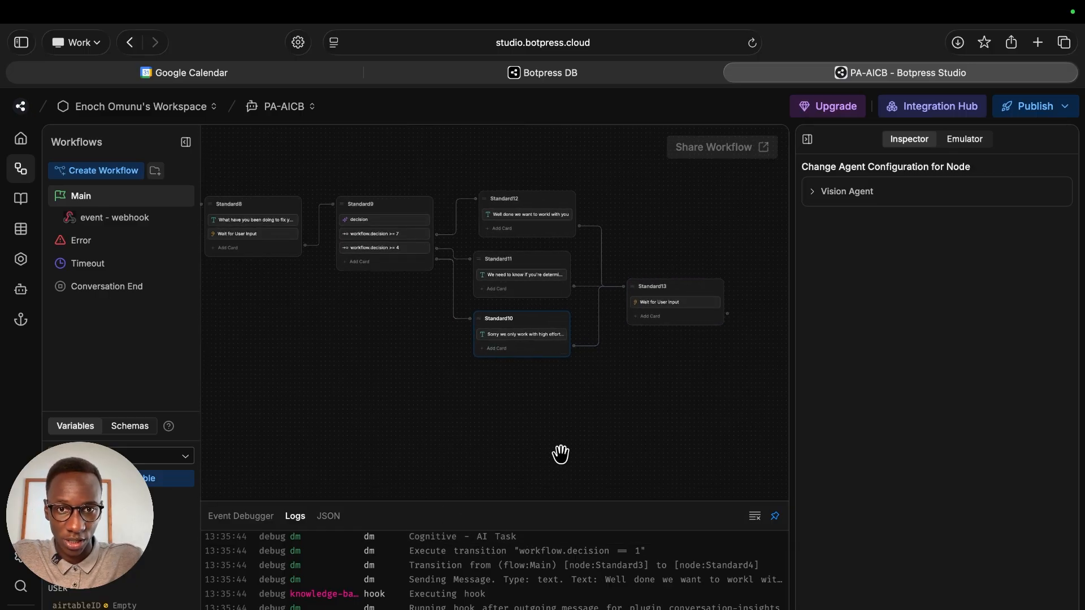
scroll(384, 409, left, 2)
click(960, 143)
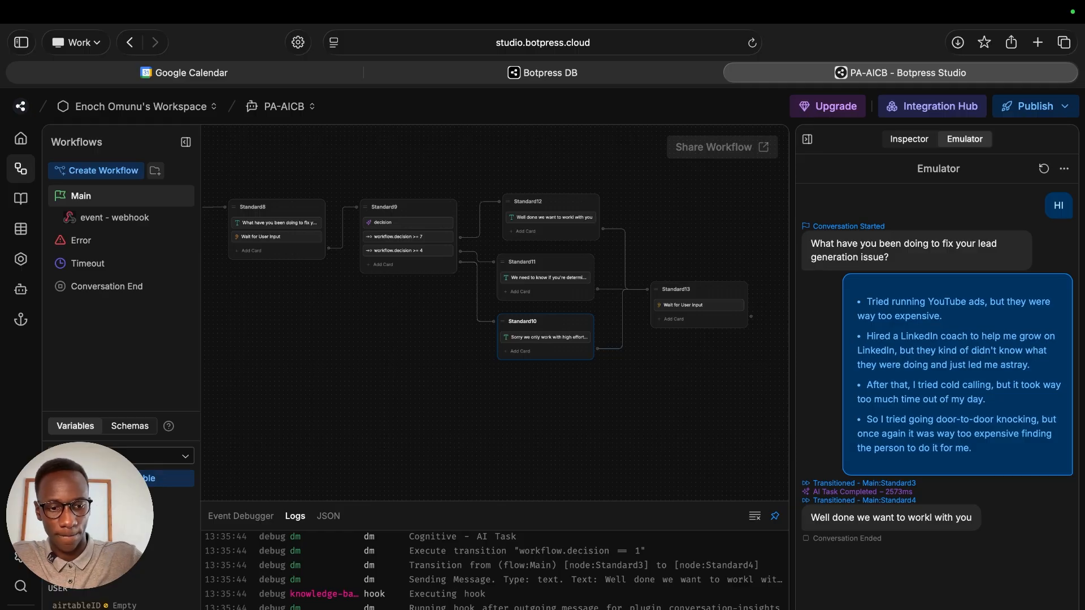
key(Return)
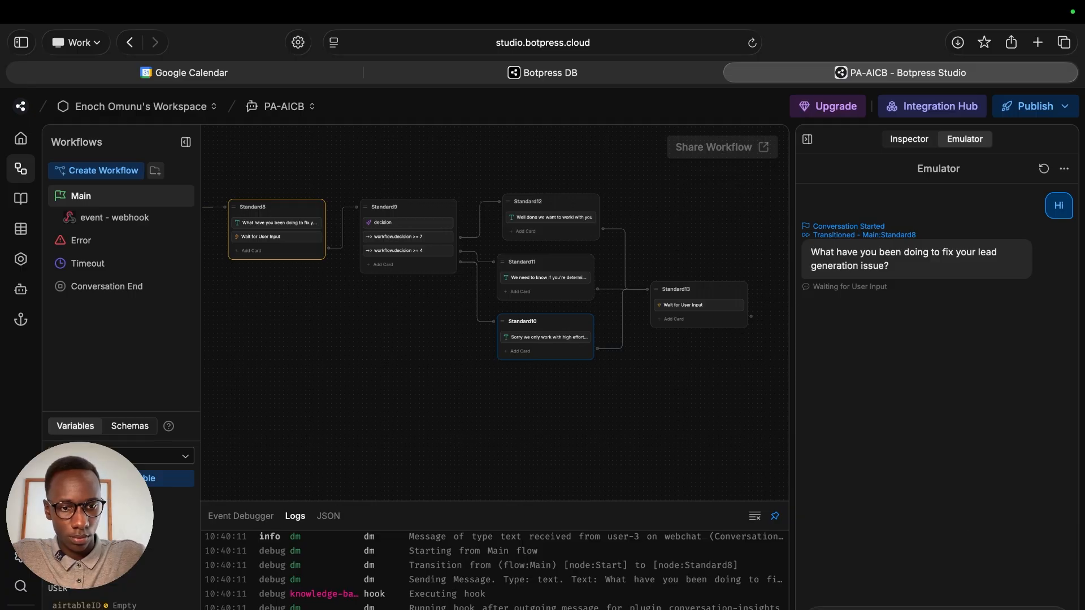
key(Return)
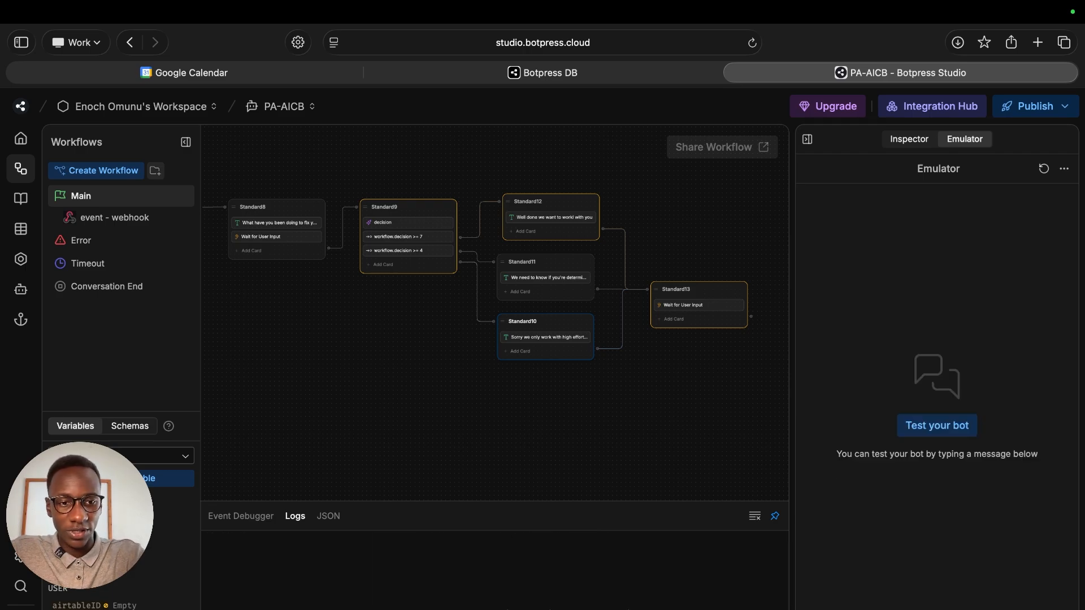
- Start another test with "Hi" and answer "I've only tried hiring an appointment setter, but that didn't work. (it was really expensive though)"
text(Hi)
key(Return)
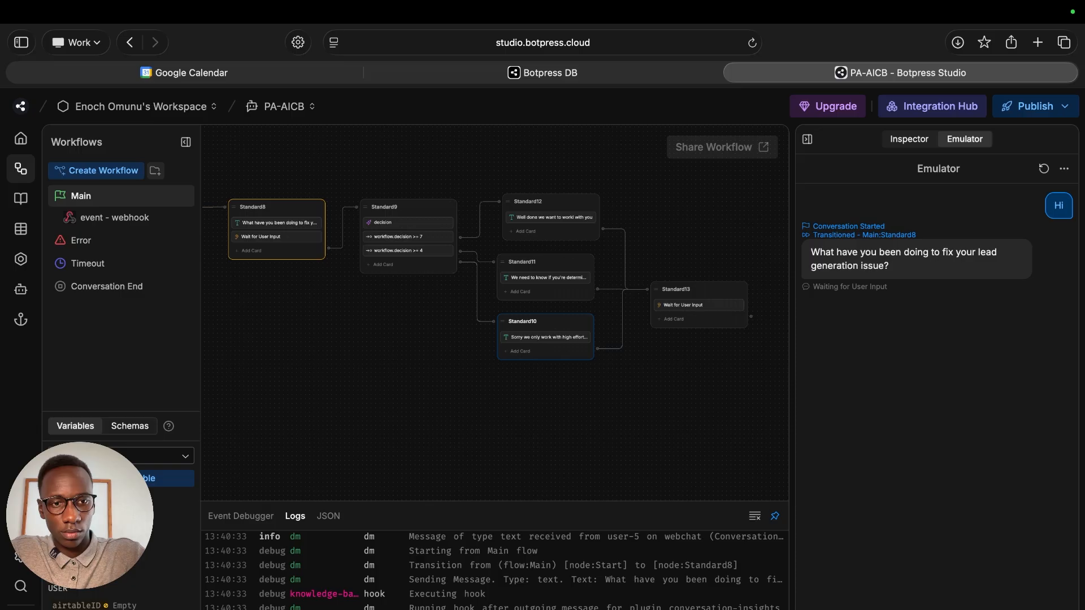
text(I've only tried hiring an appointment setter, but that didn't work. (it was really expensive though))
key(Return)
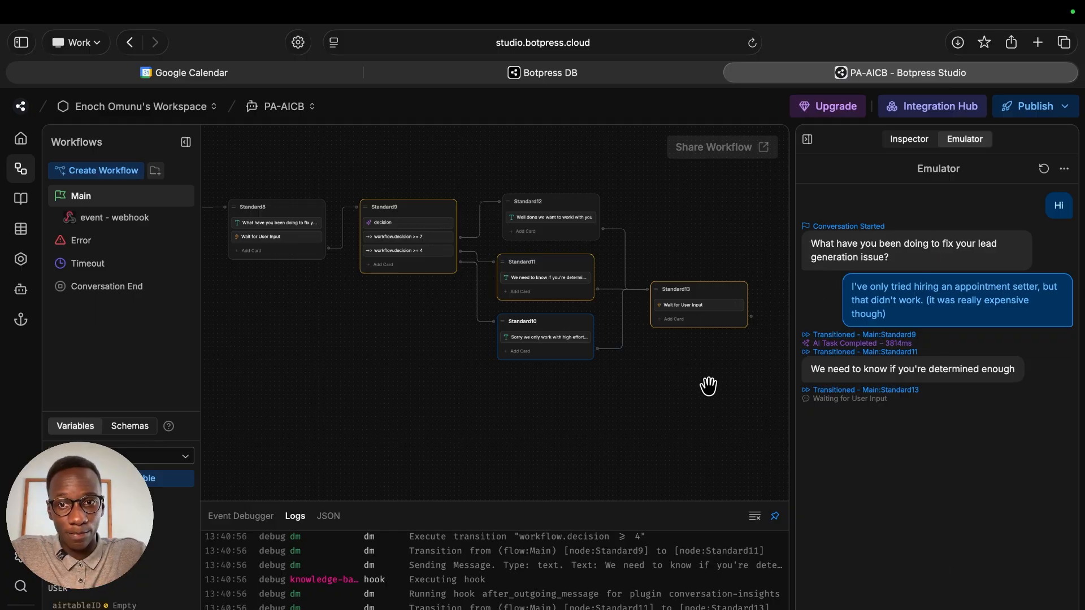
- Add a standard node in the empty area below the ranking flow and connect Start to it
scroll(708, 386, down, 3)
drag(620, 411, 617, 366)
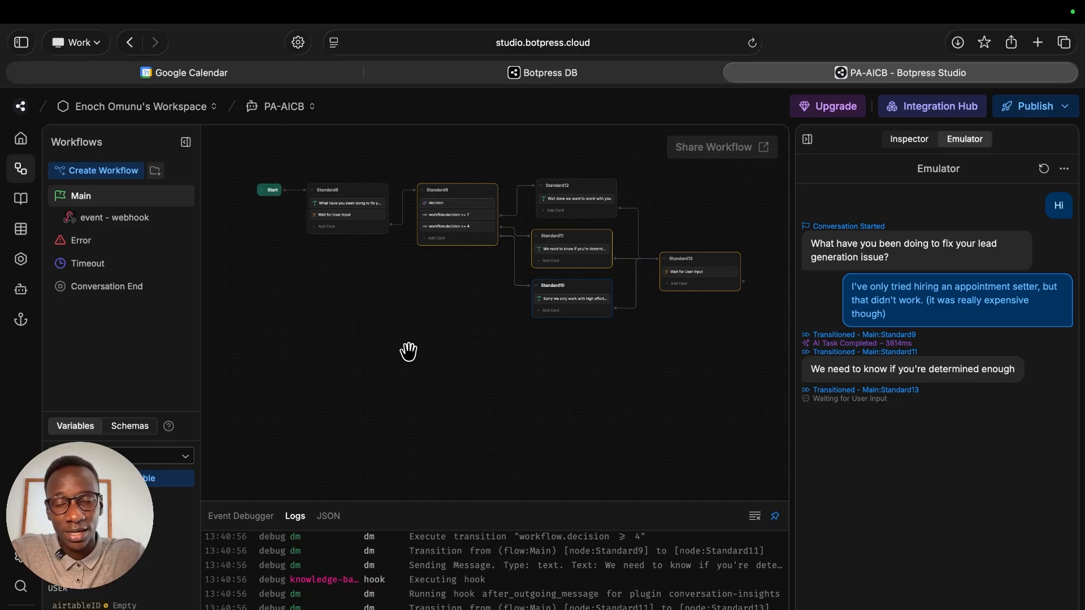
right_click(281, 361)
click(310, 380)
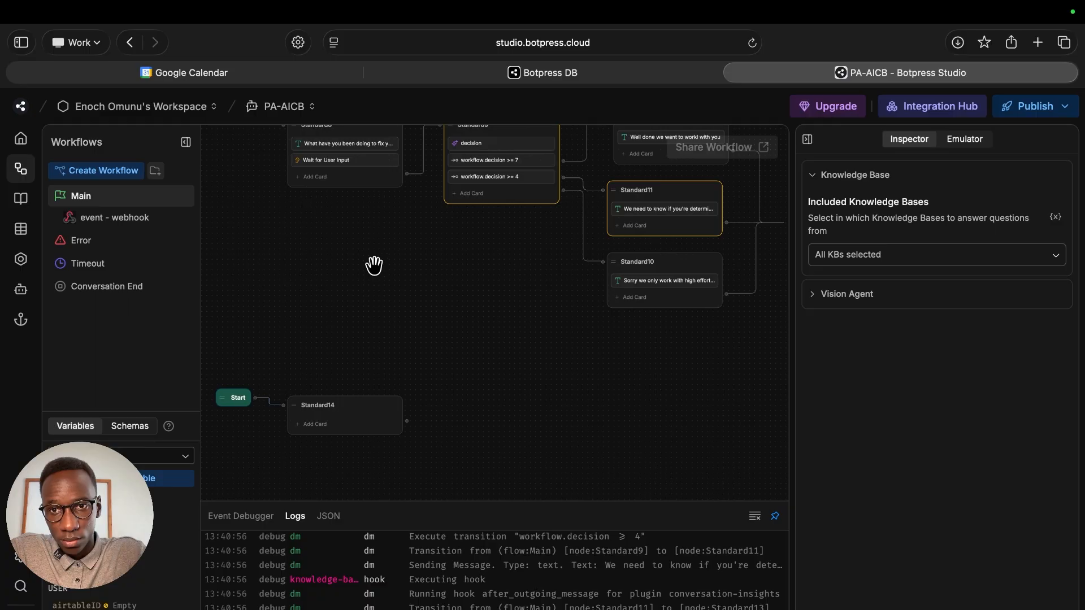
- Copy the question text card from Standard8 into Standard14 and change its message to "Do you have a dog?"
right_click(347, 142)
click(394, 165)
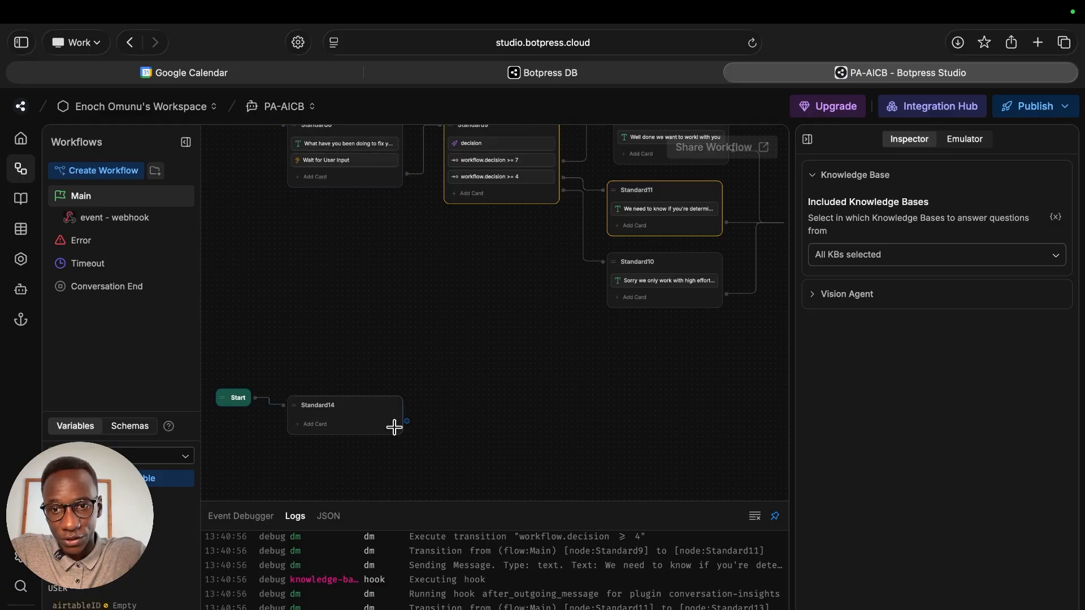
right_click(362, 432)
click(379, 441)
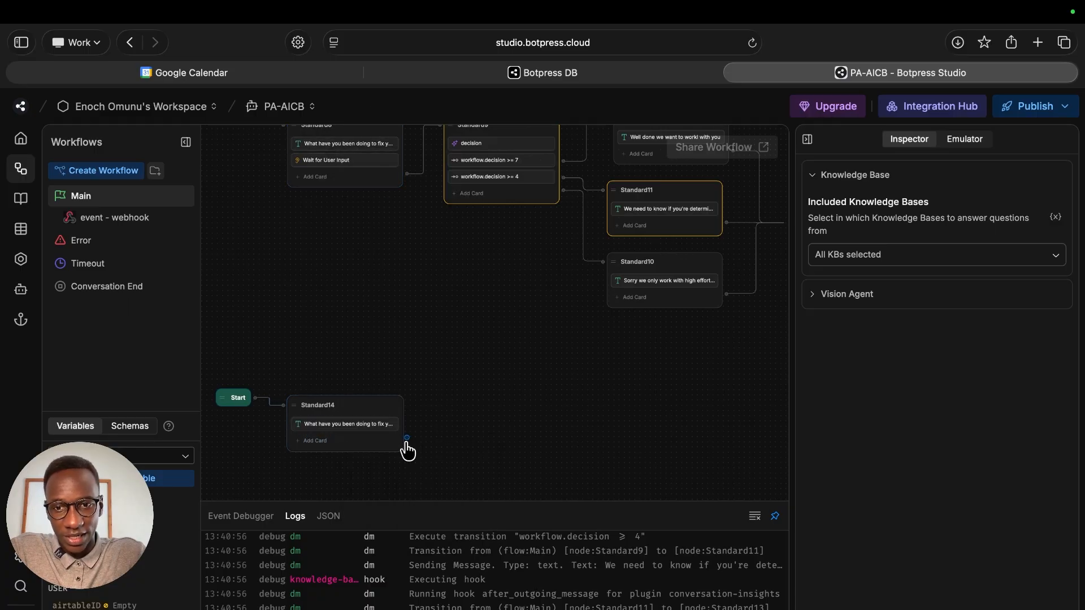
click(363, 421)
triple_click(916, 225)
text(D)
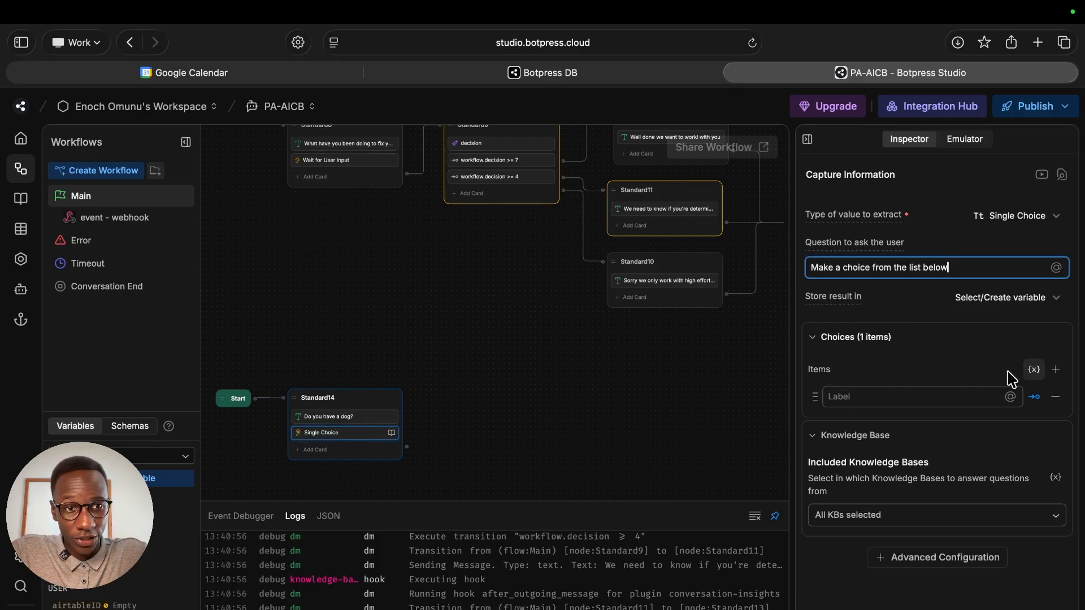
- Give Standard14 a Single Choice card with the choices Yes and No, and test it in a fresh conversation with "Hi"
click(946, 396)
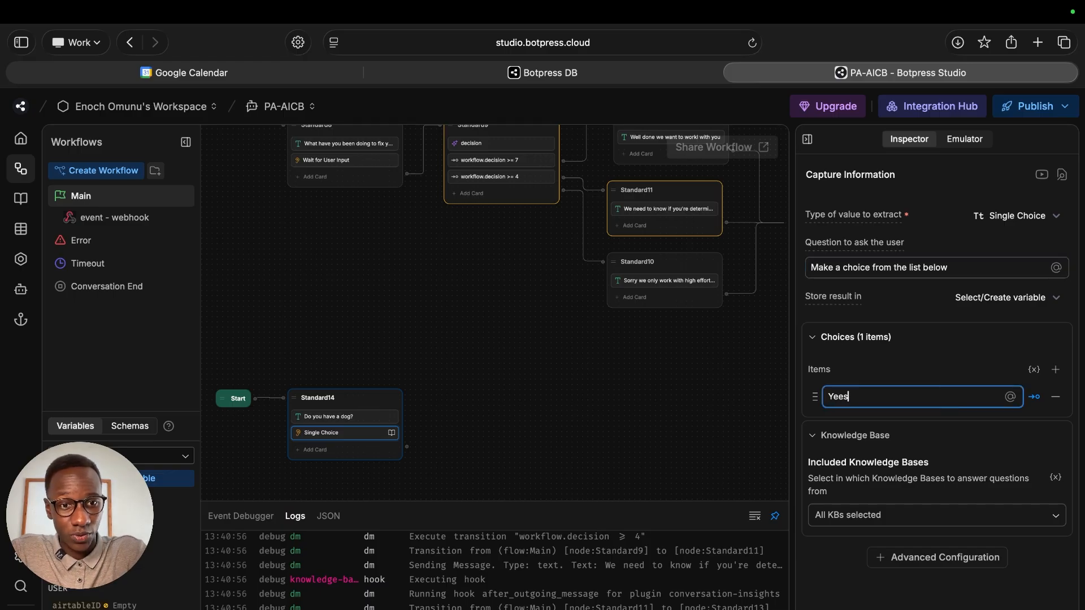
text(Yes)
key(Return)
text(No)
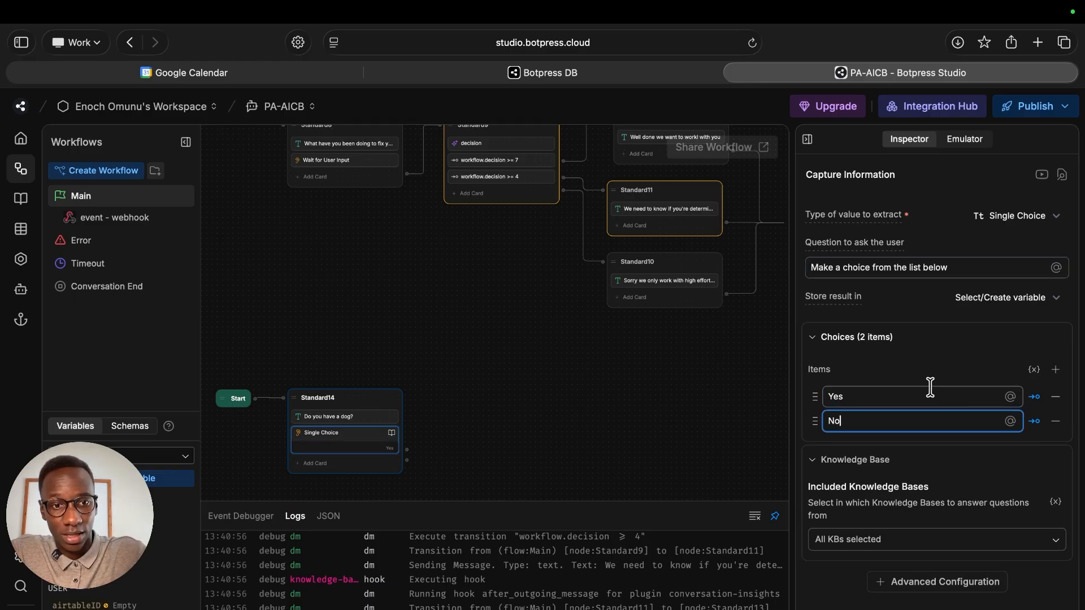
key(super+e)
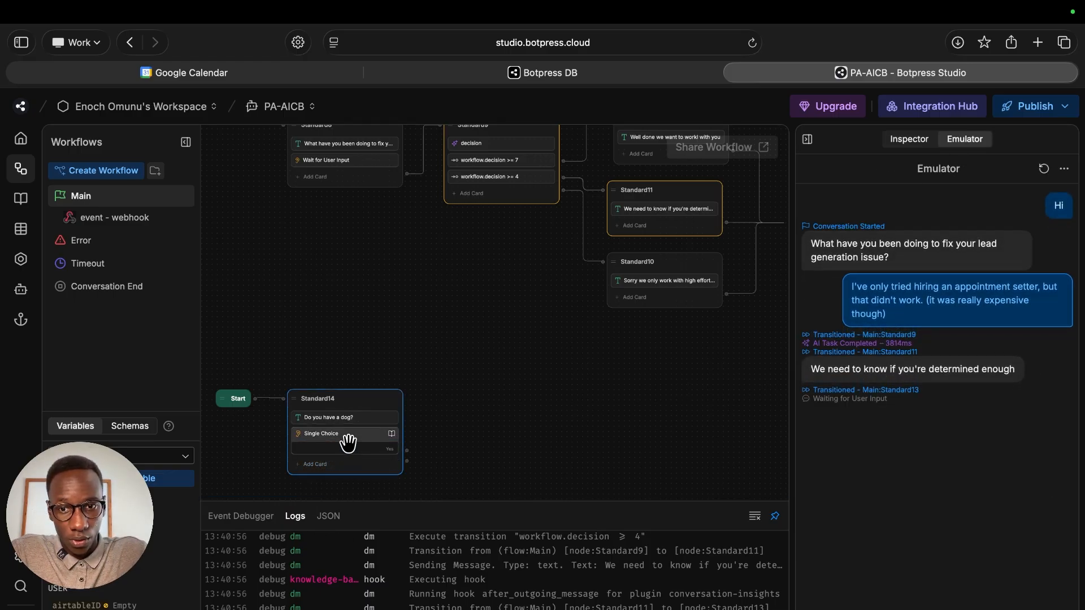
click(347, 442)
click(843, 424)
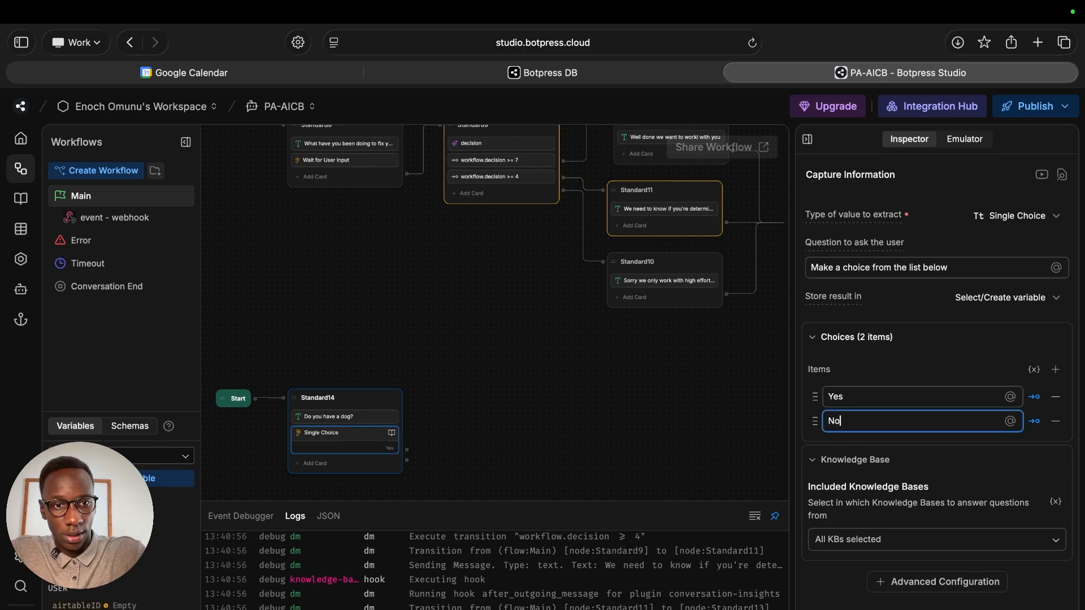
click(864, 398)
key(super+e)
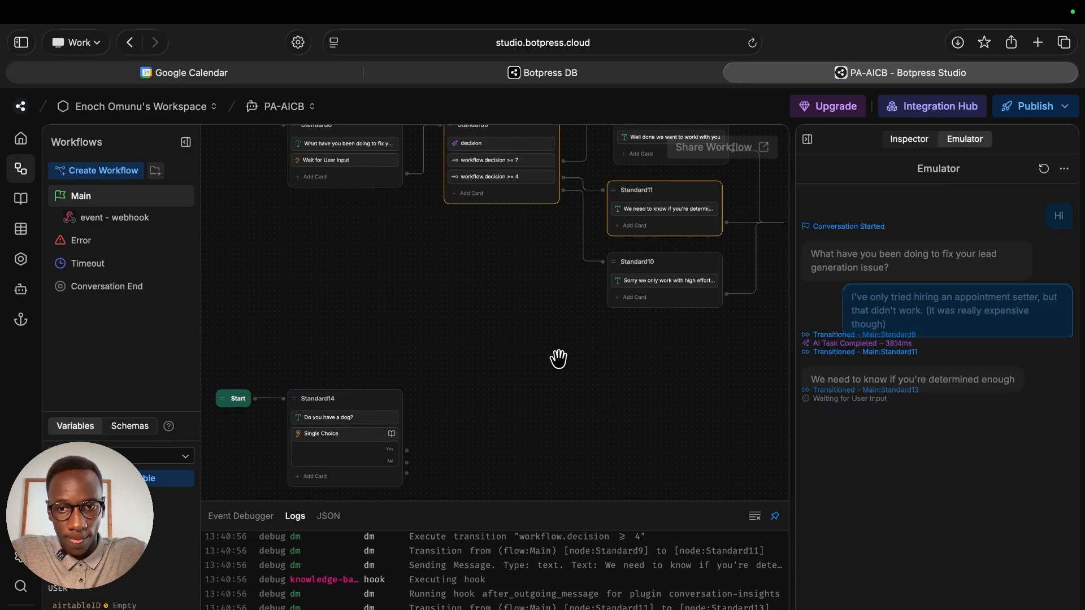
click(1044, 169)
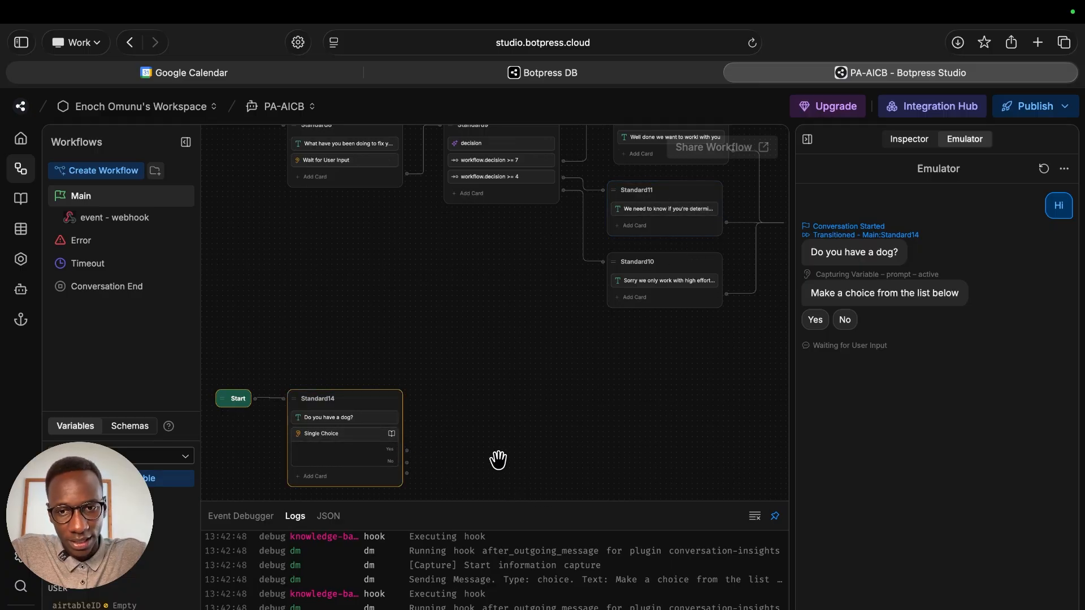
- Change the text message in Standard14 to "Which colour do you prefer (blue or red)?"
drag(497, 460, 544, 366)
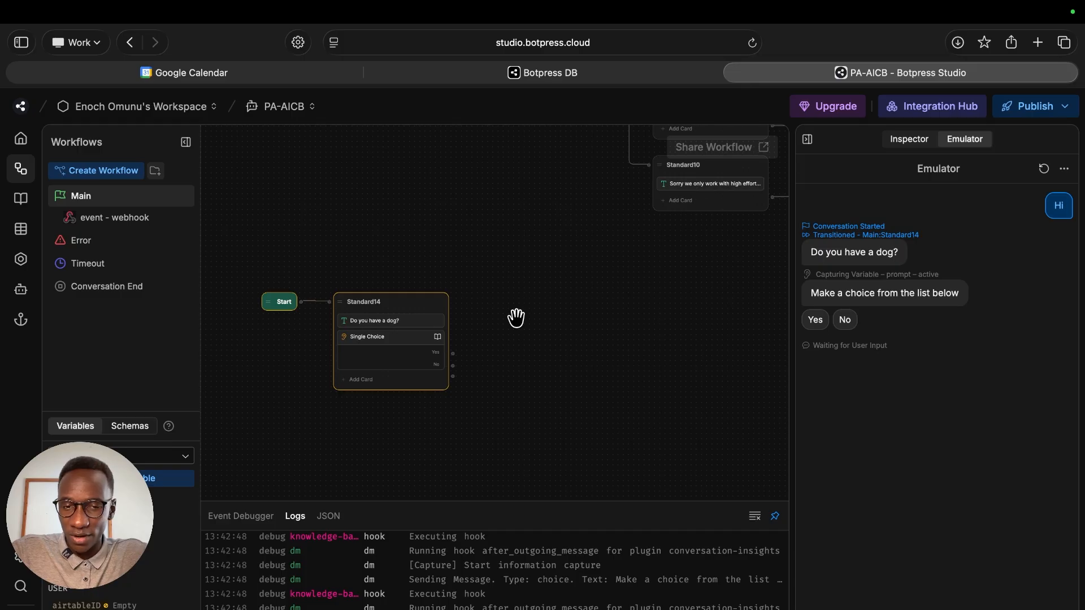
click(407, 318)
triple_click(898, 232)
key(super+v)
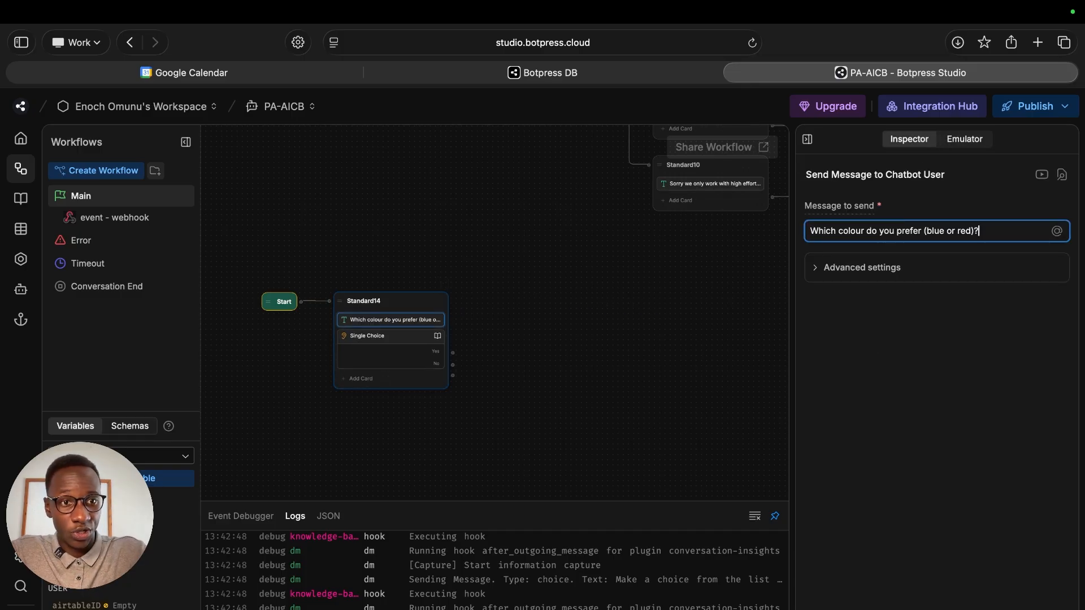
click(657, 328)
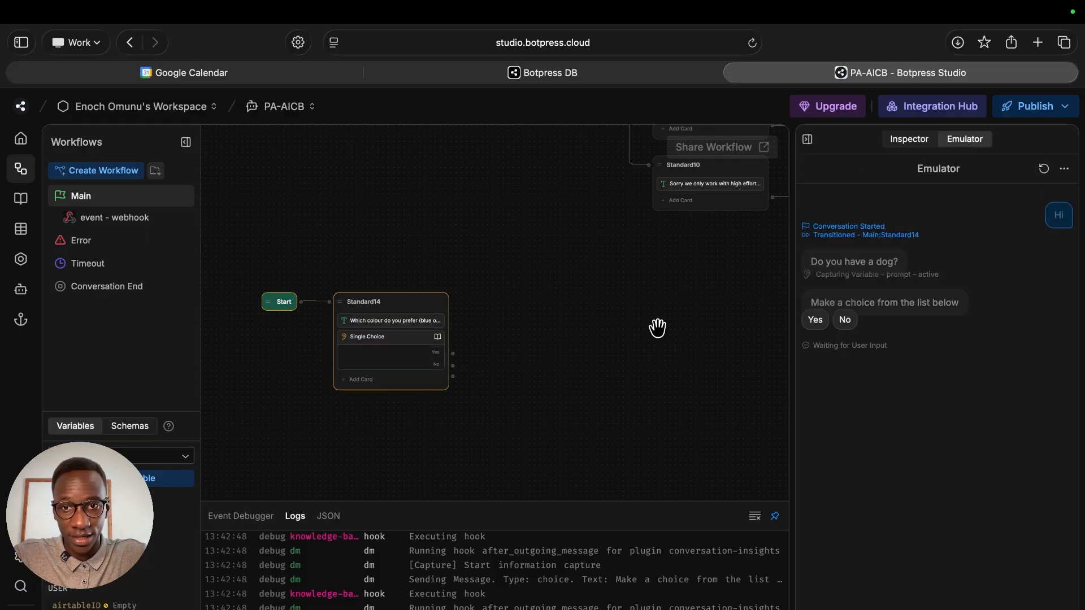
- Replace the two choices of the Single Choice card in Standard14 with Blue and Red
right_click(423, 345)
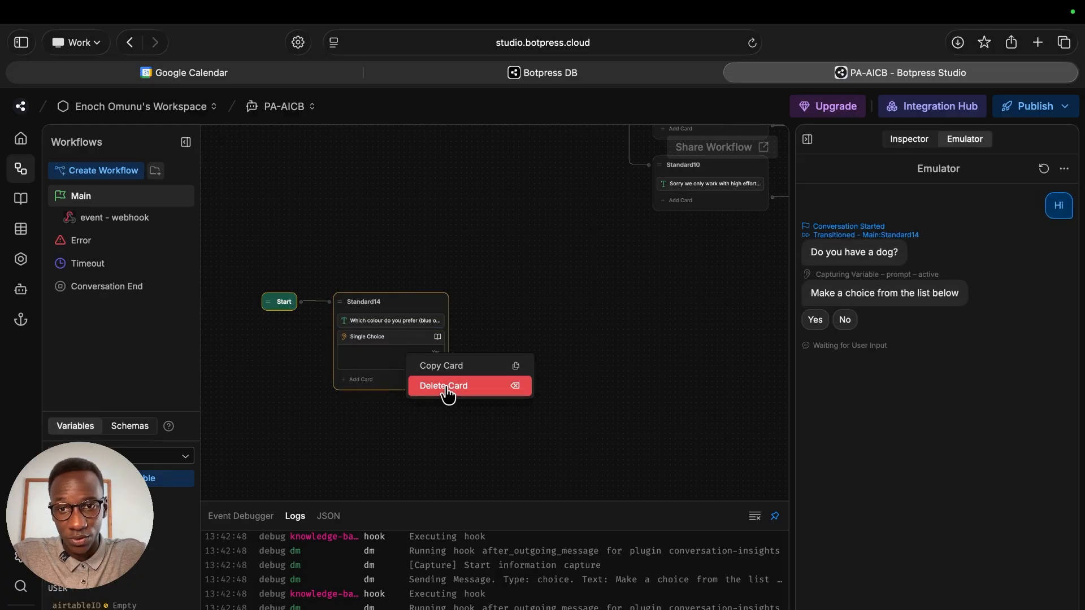
click(390, 353)
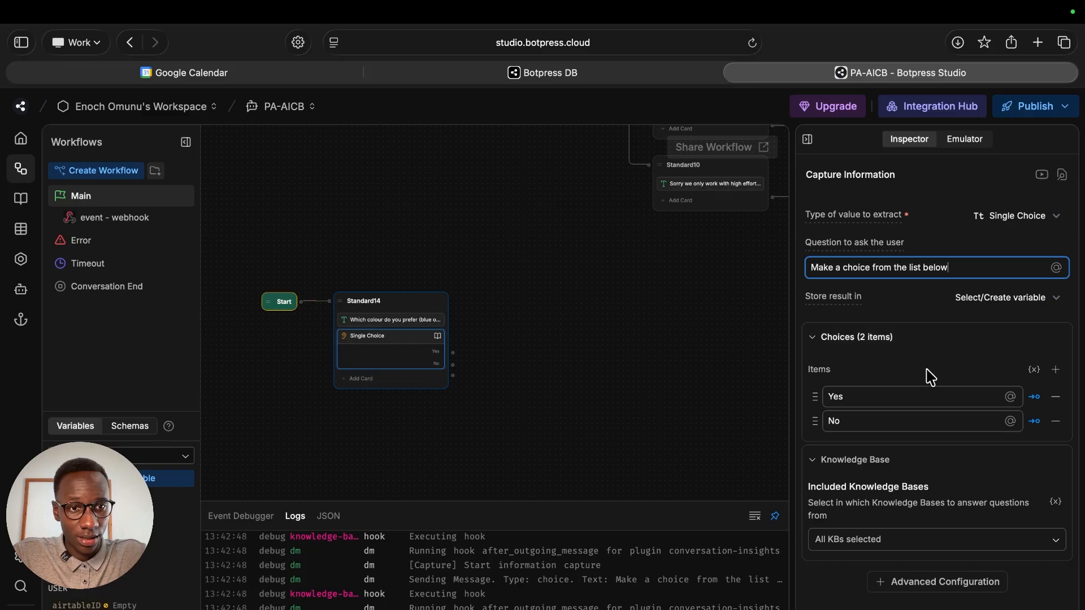
click(901, 397)
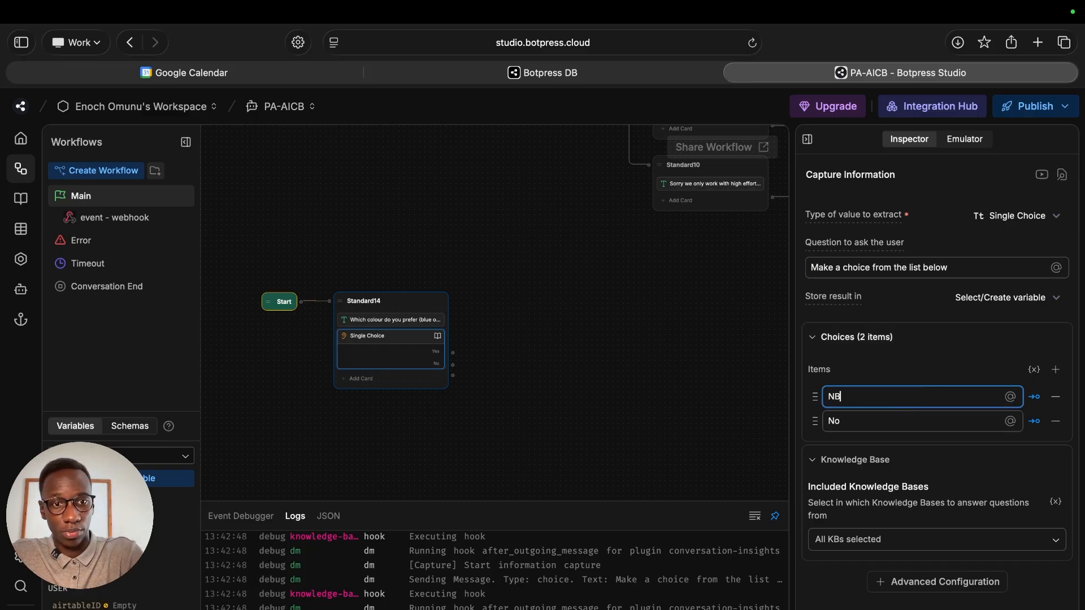
click(897, 421)
key(BackSpace)
key(BackSpace)
text(Red)
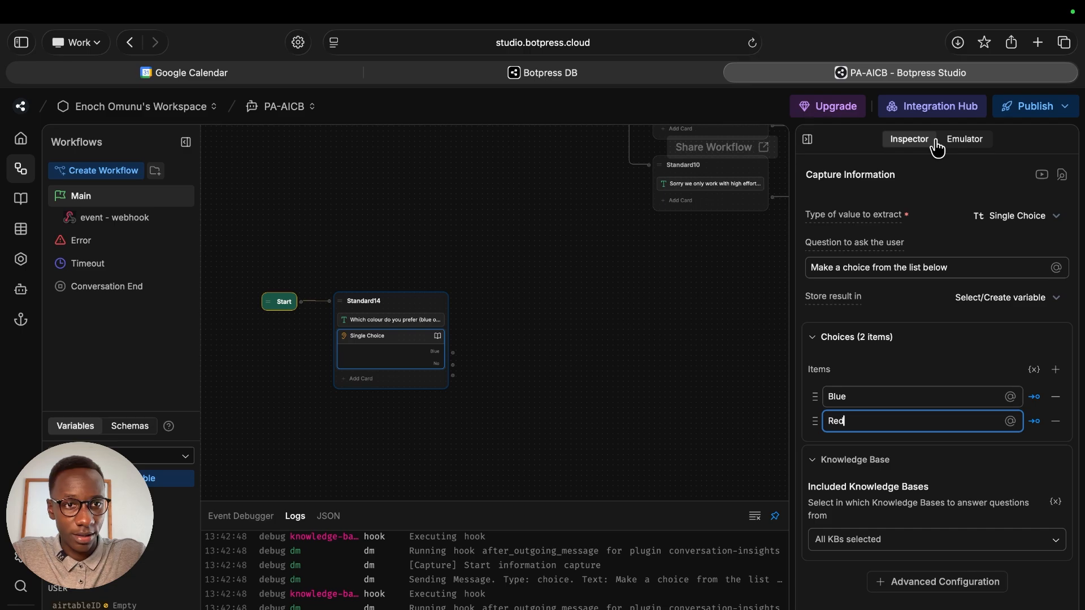
- Set the second choice of the Single Choice card in Standard14 to Red and test it in a fresh conversation with "Hi"
click(964, 139)
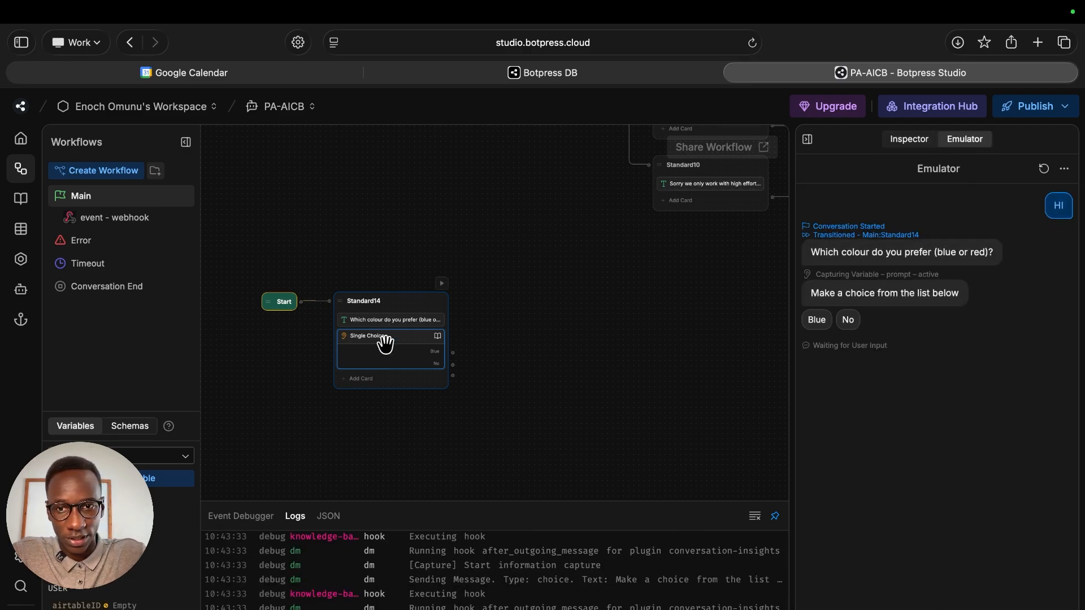
click(394, 337)
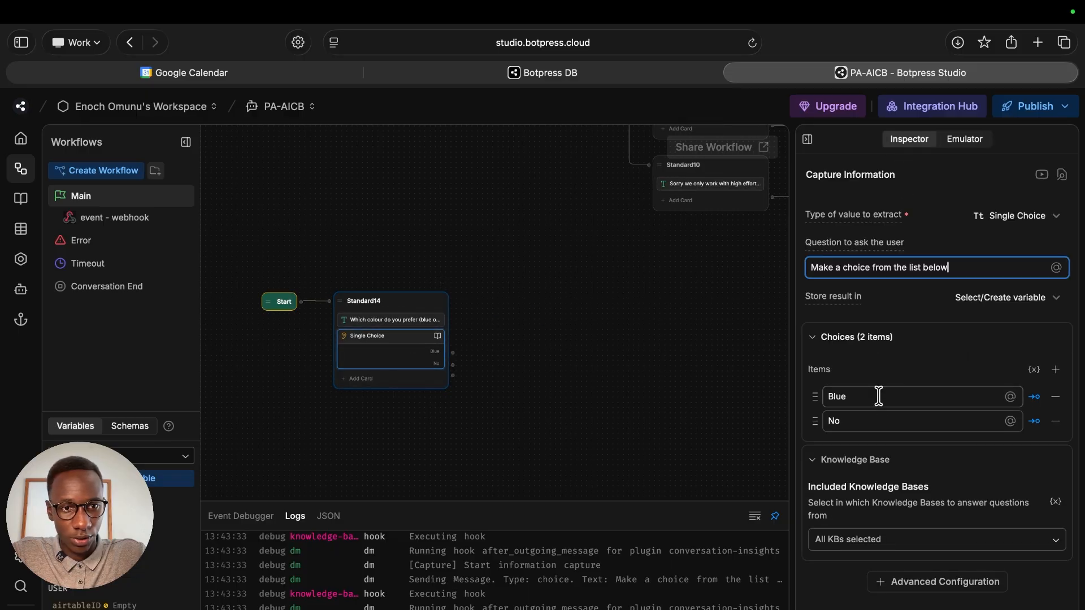
double_click(881, 423)
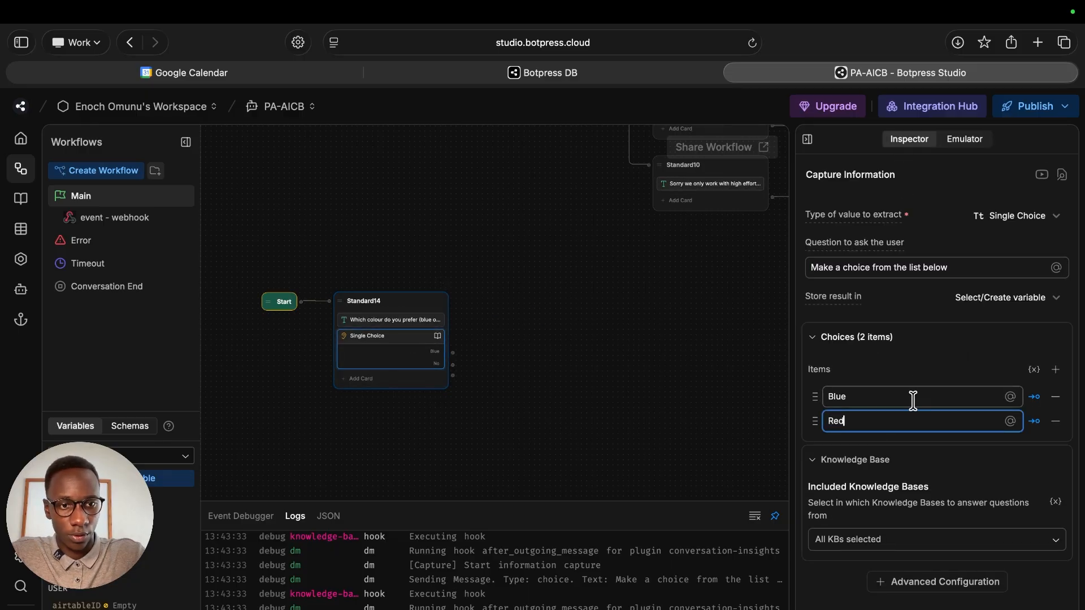
click(965, 139)
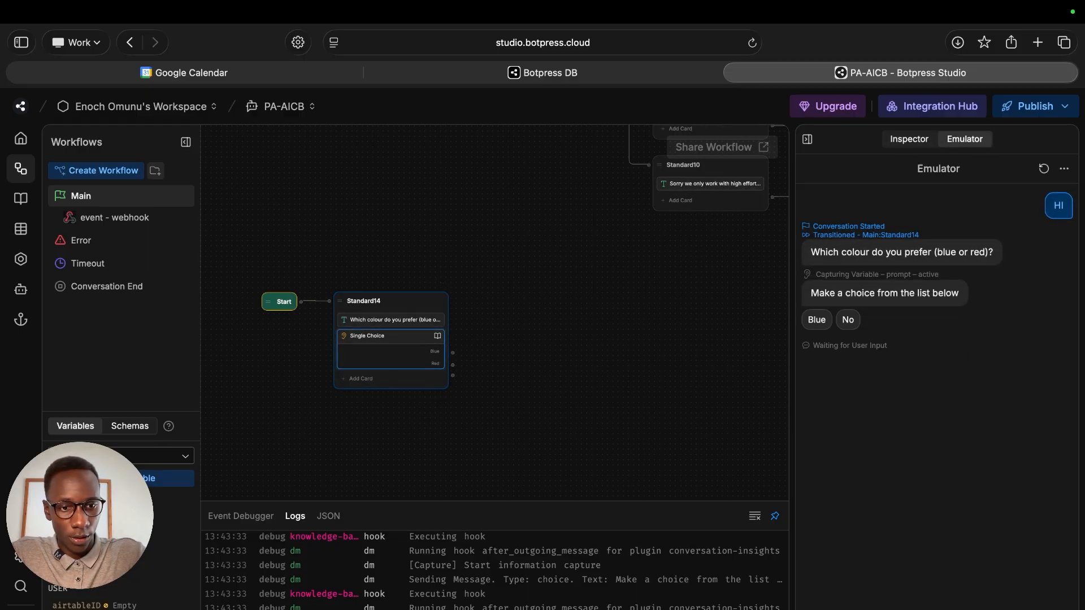
click(1044, 169)
click(937, 425)
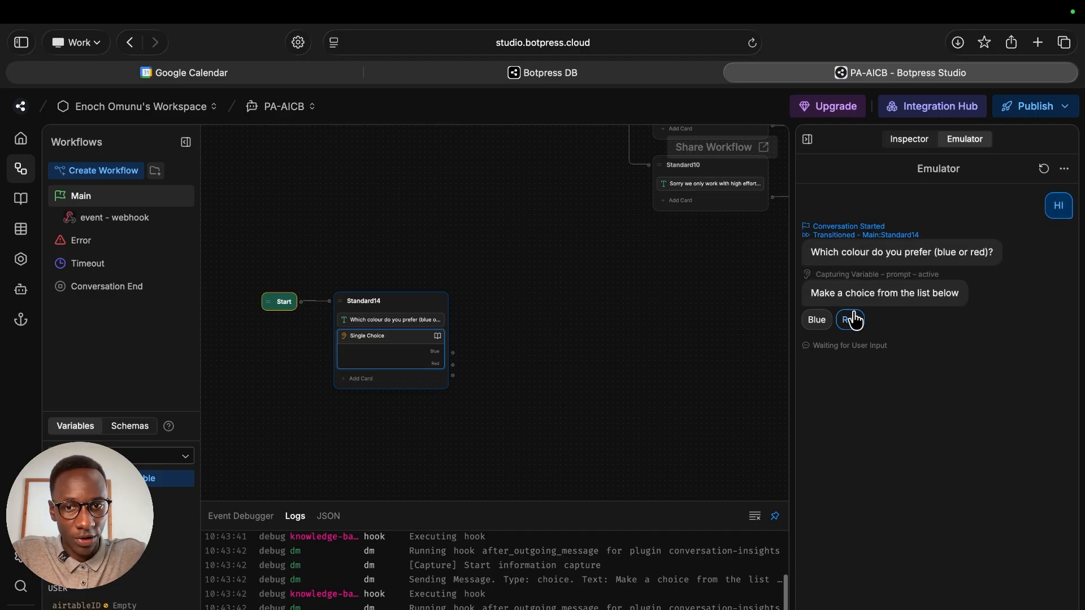
- Replace the Single Choice card in Standard14 with a Raw Input card
right_click(388, 341)
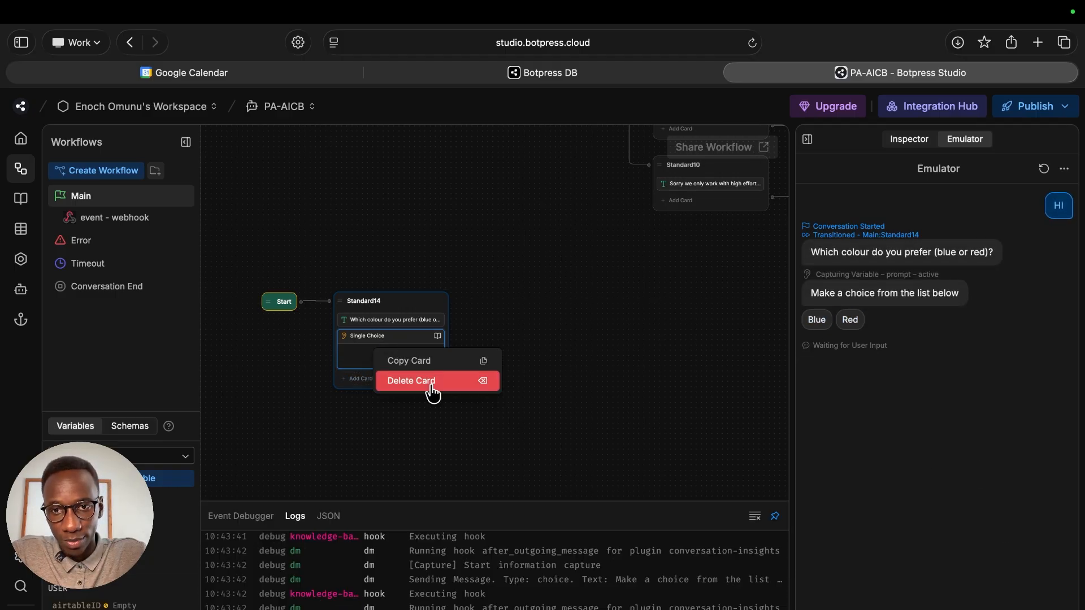
click(425, 380)
click(390, 339)
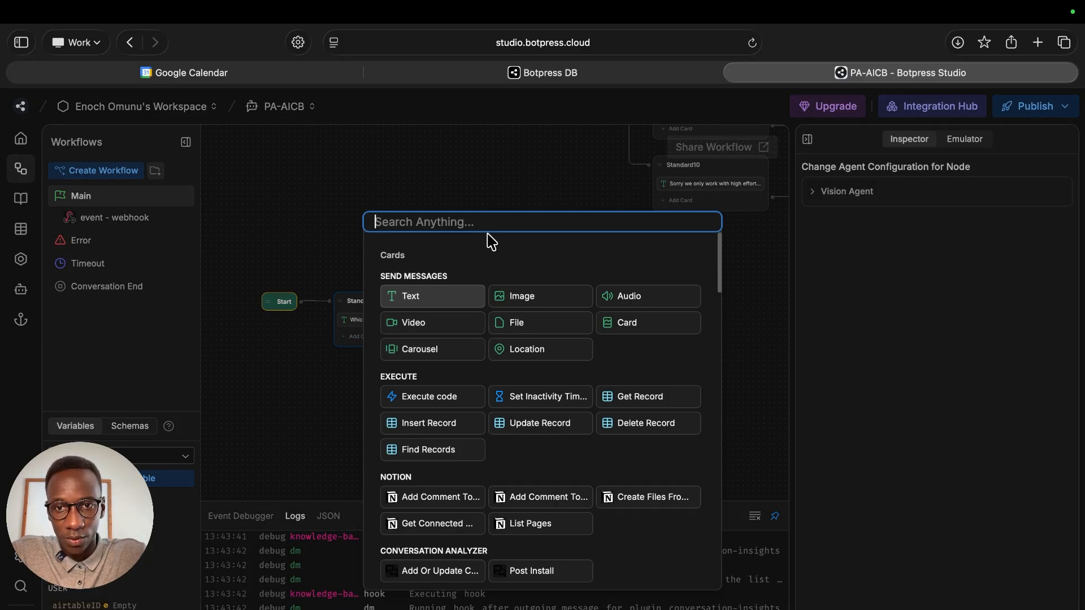
text(raw)
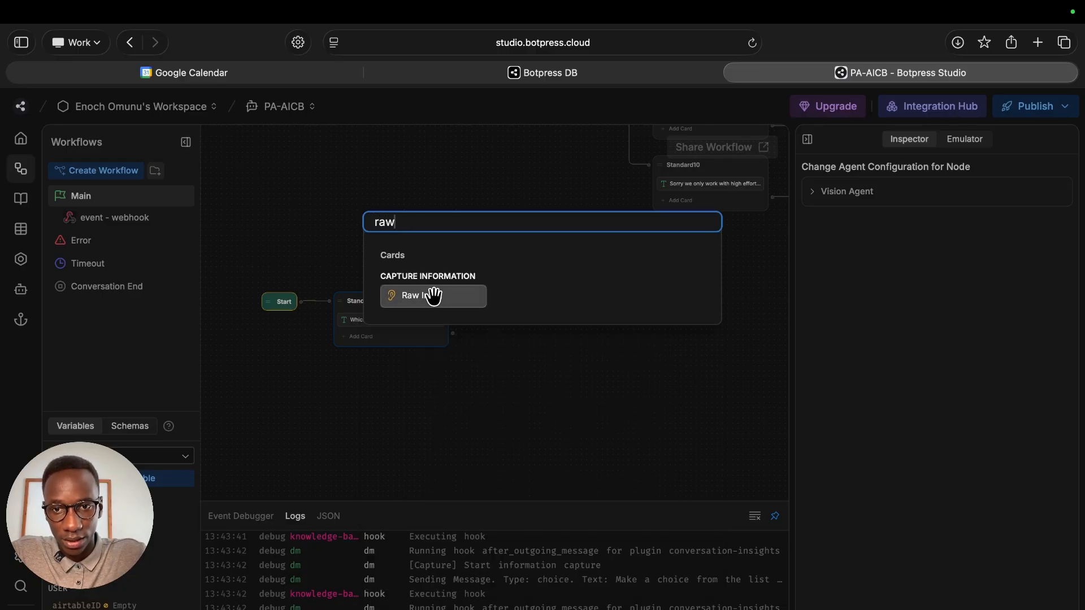
click(433, 295)
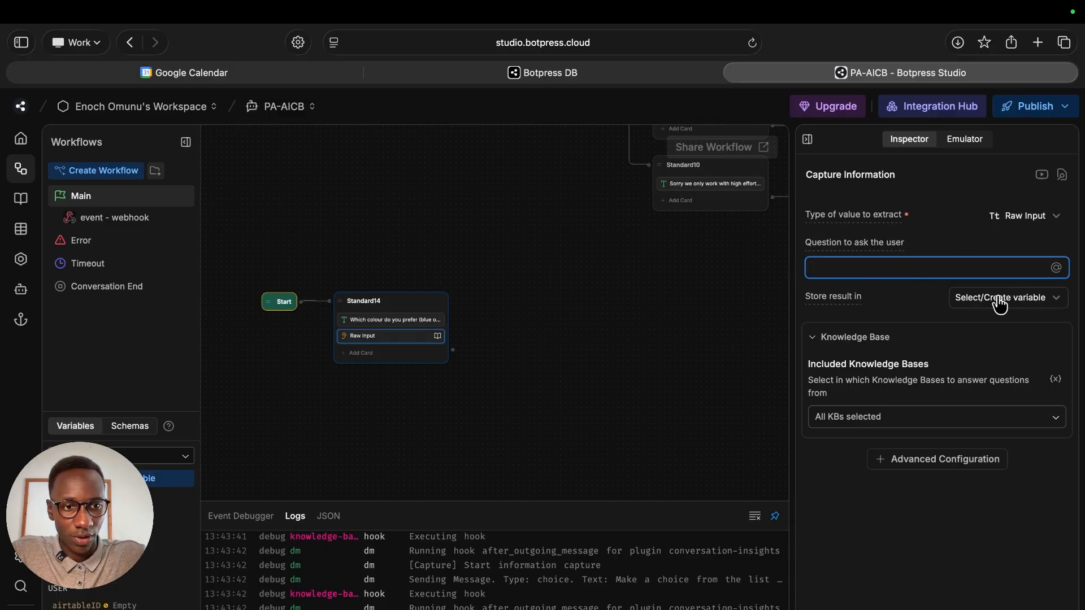
- Swap the Raw Input card in Standard14 for a Wait for User Input card
right_click(387, 337)
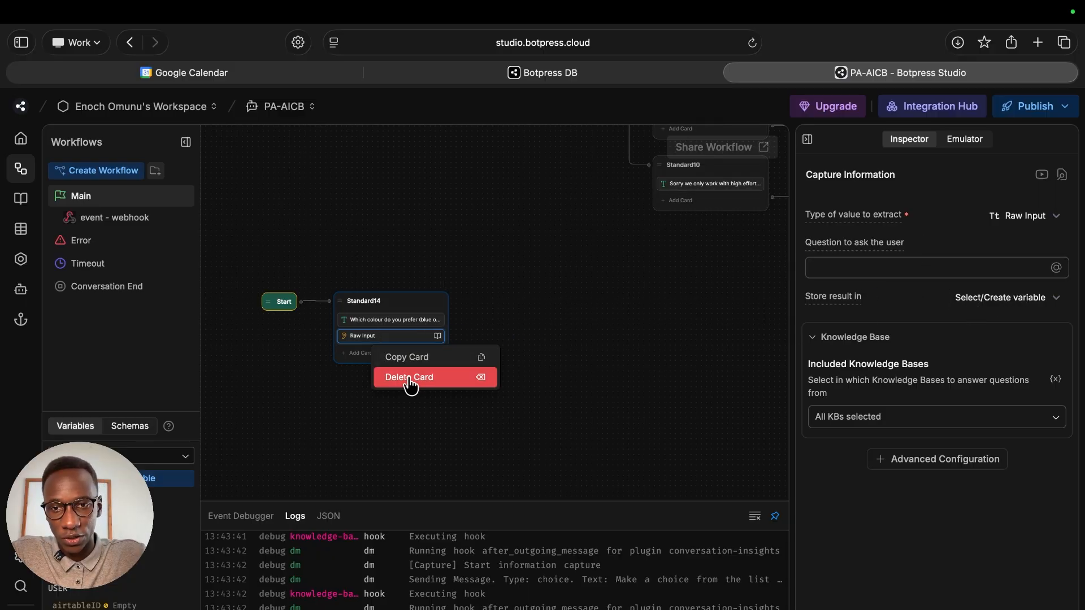
click(406, 378)
click(380, 337)
text(Wai)
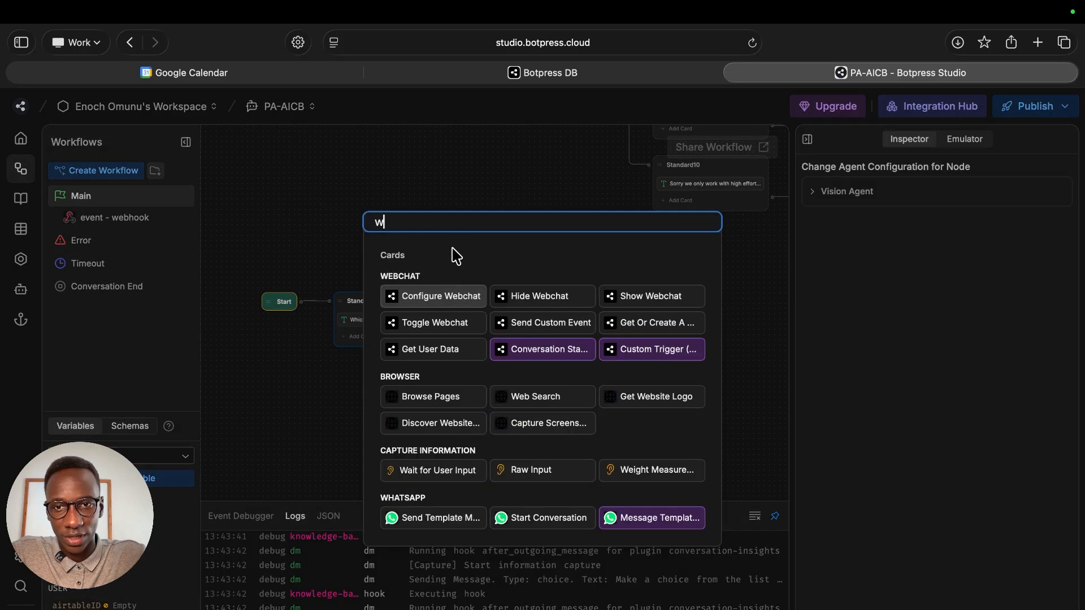
click(451, 293)
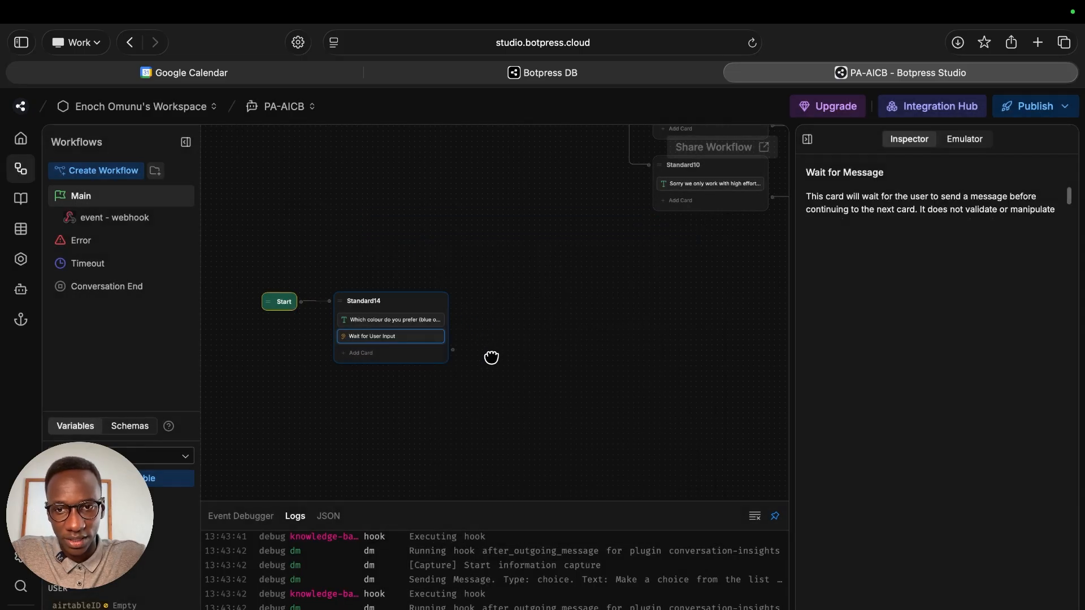
- Add an AI Transition card below Wait for User Input in Standard14 and set its text to categorize to {{event.preview}}
click(400, 362)
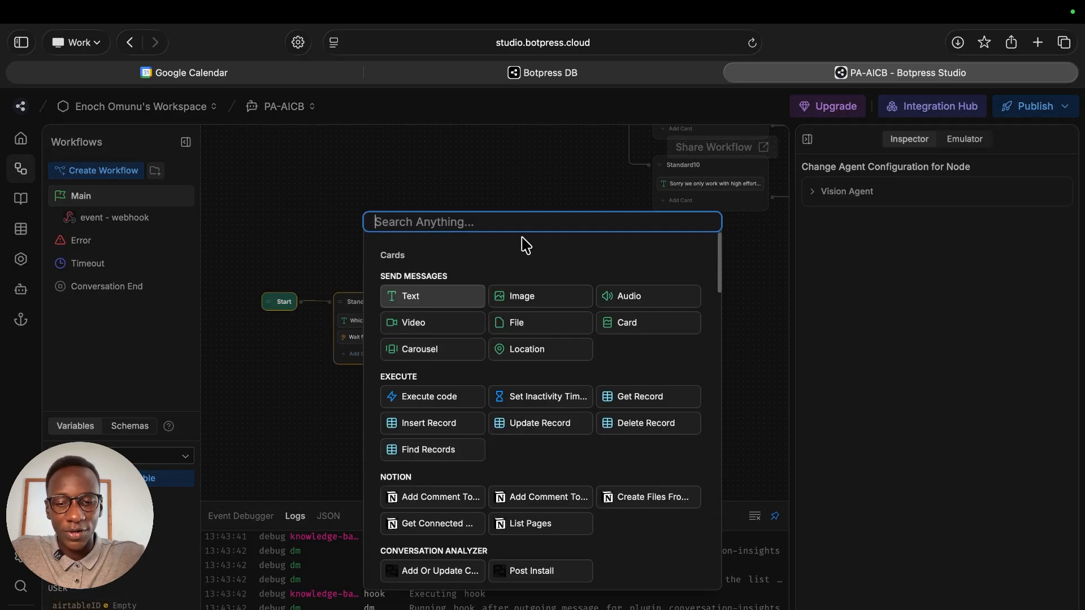
text(ai)
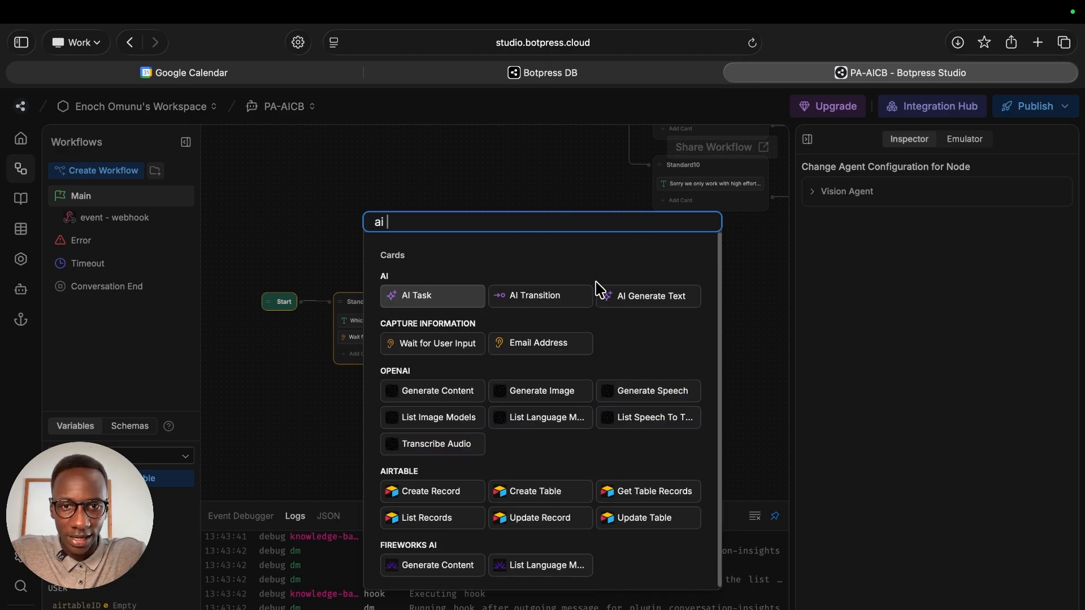
click(567, 295)
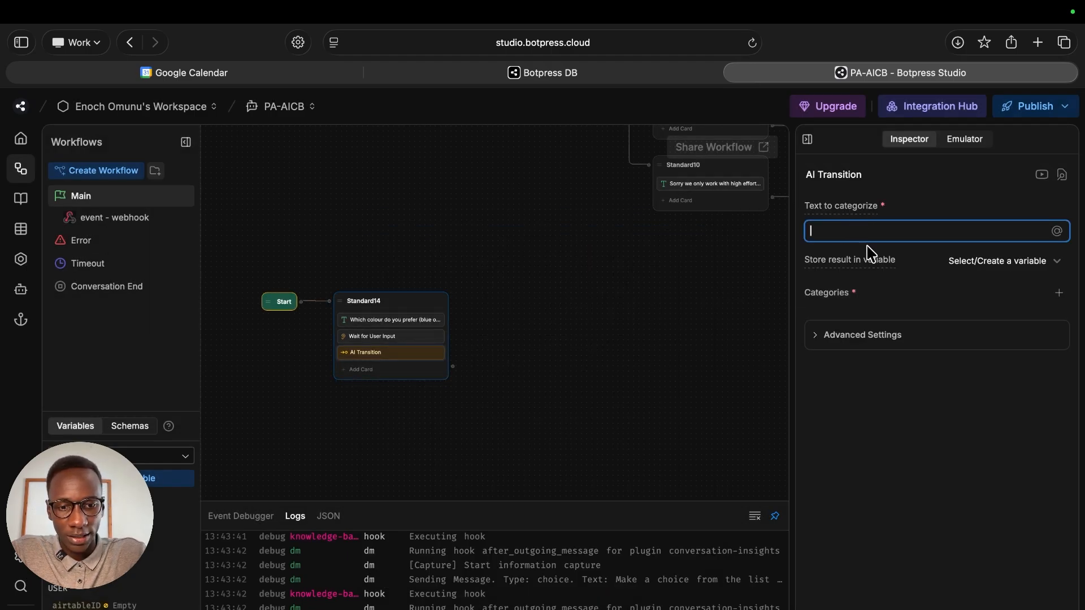
text({{e)
key(Down)
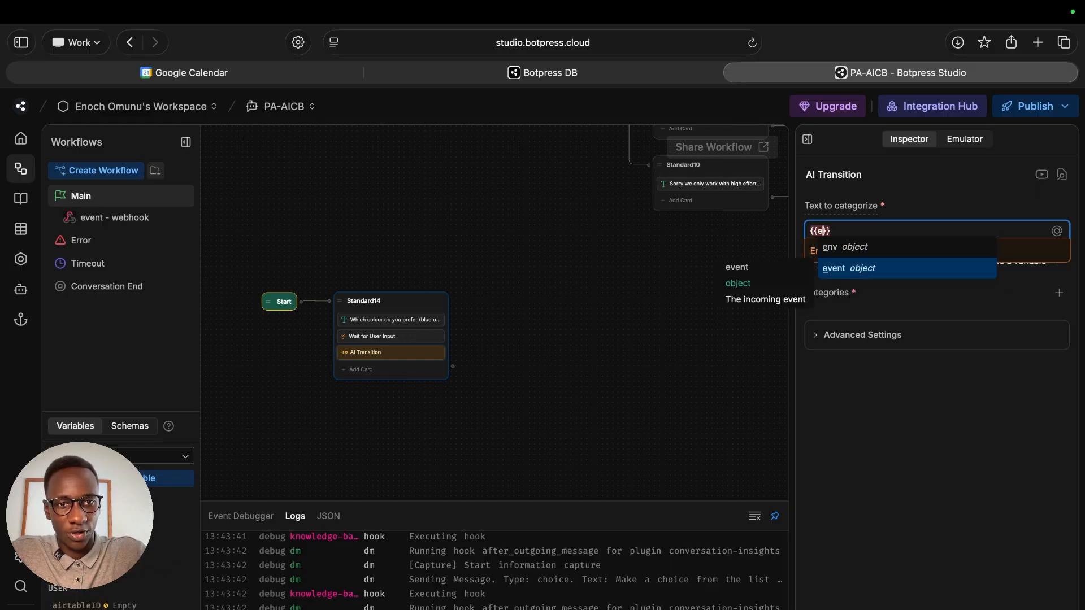
key(Return)
text(.pr)
key(Return)
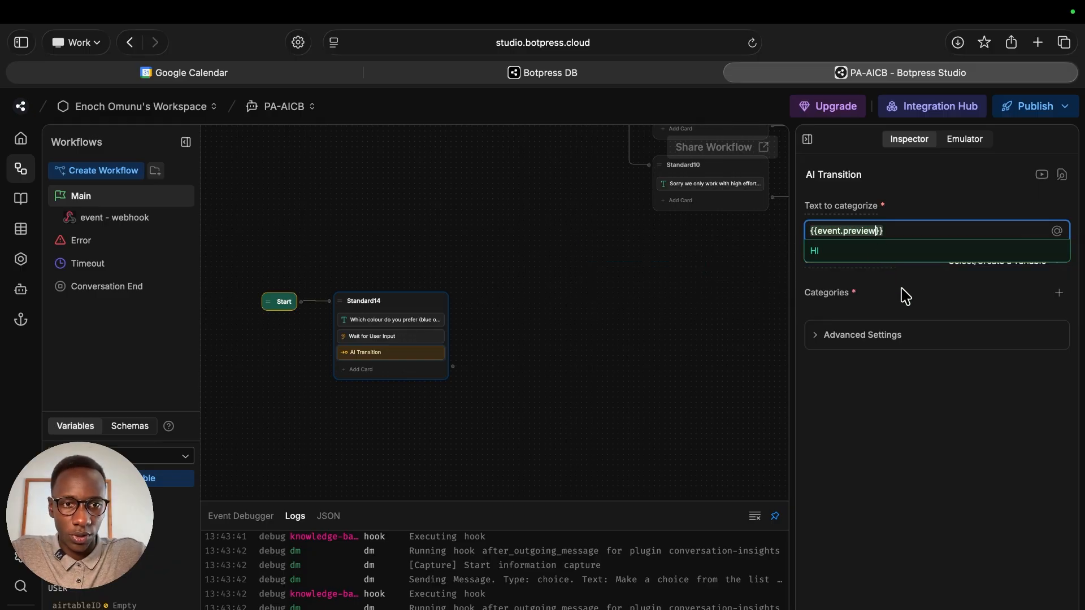
click(898, 422)
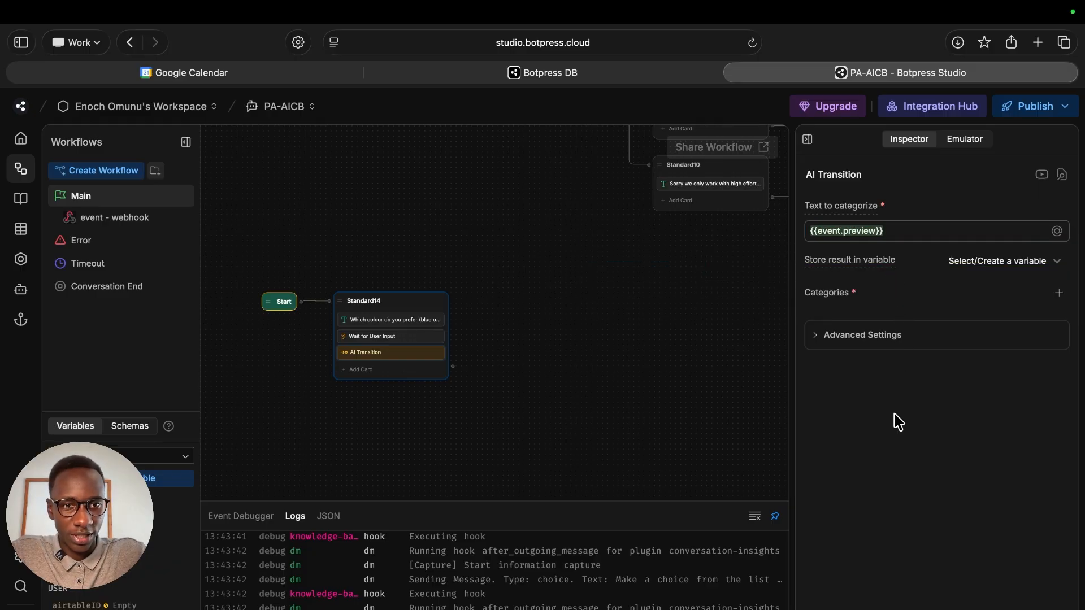
- Give the AI Transition card the two categories Blue and Red
click(1058, 294)
text(Blue)
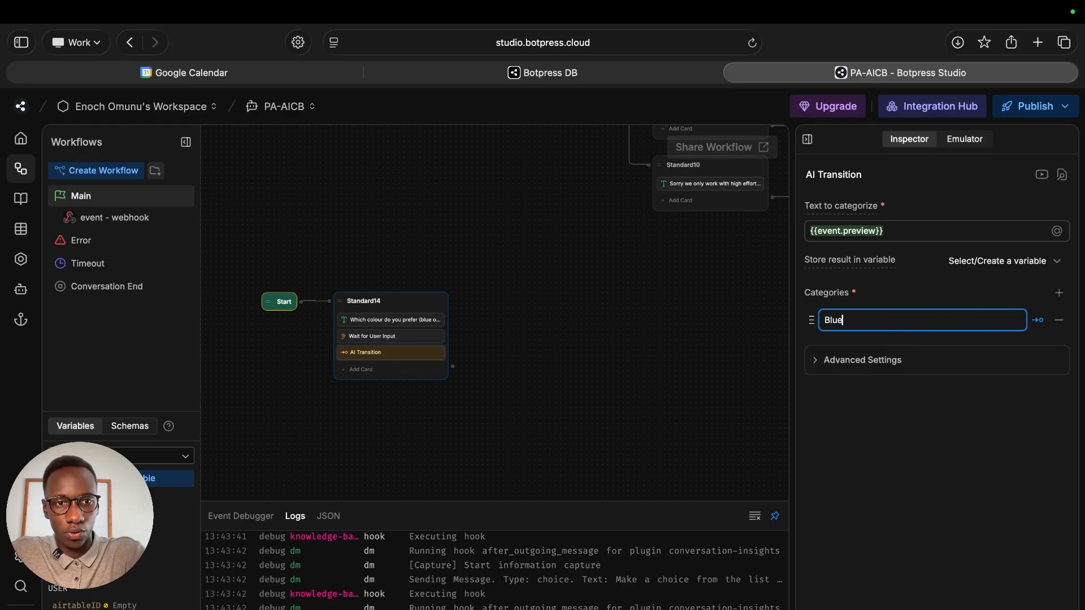
key(Return)
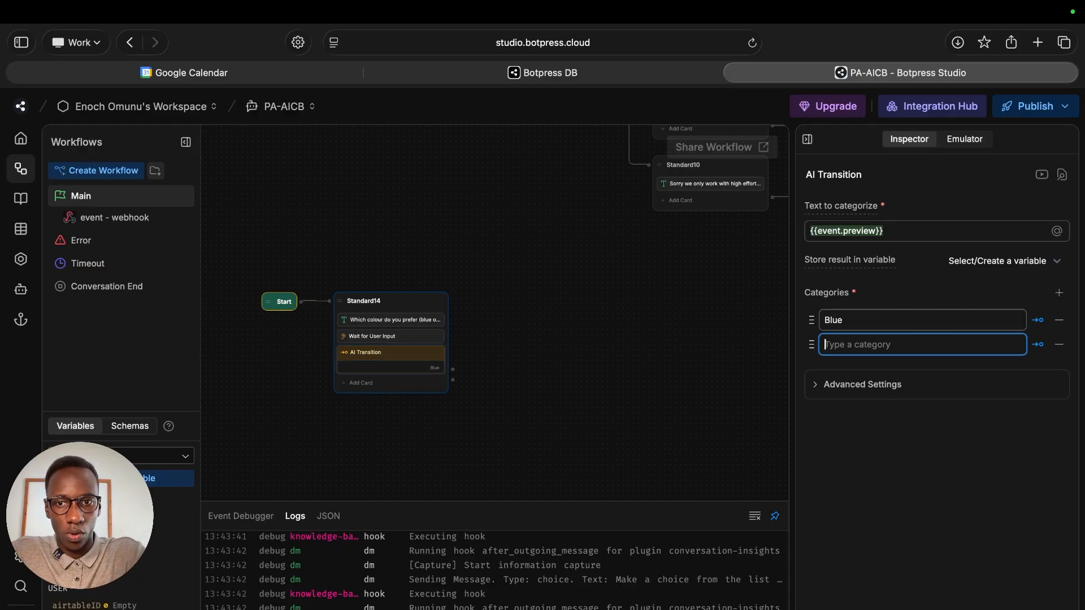
text(Red)
click(886, 464)
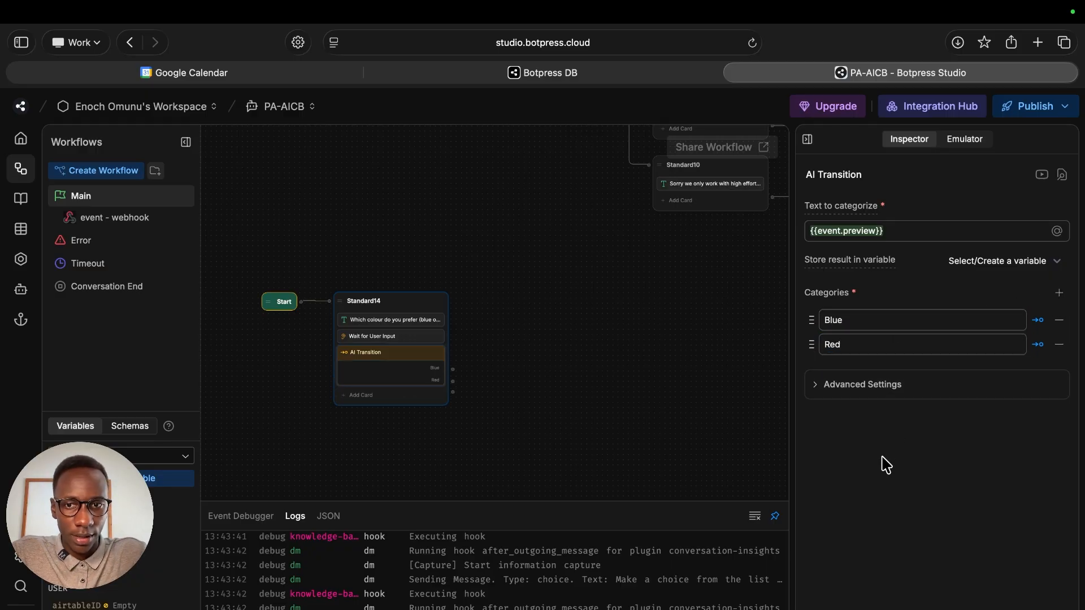
- Add a standard node beside Standard14 and connect the Blue output of the AI Transition card to it
click(521, 340)
right_click(526, 341)
click(551, 352)
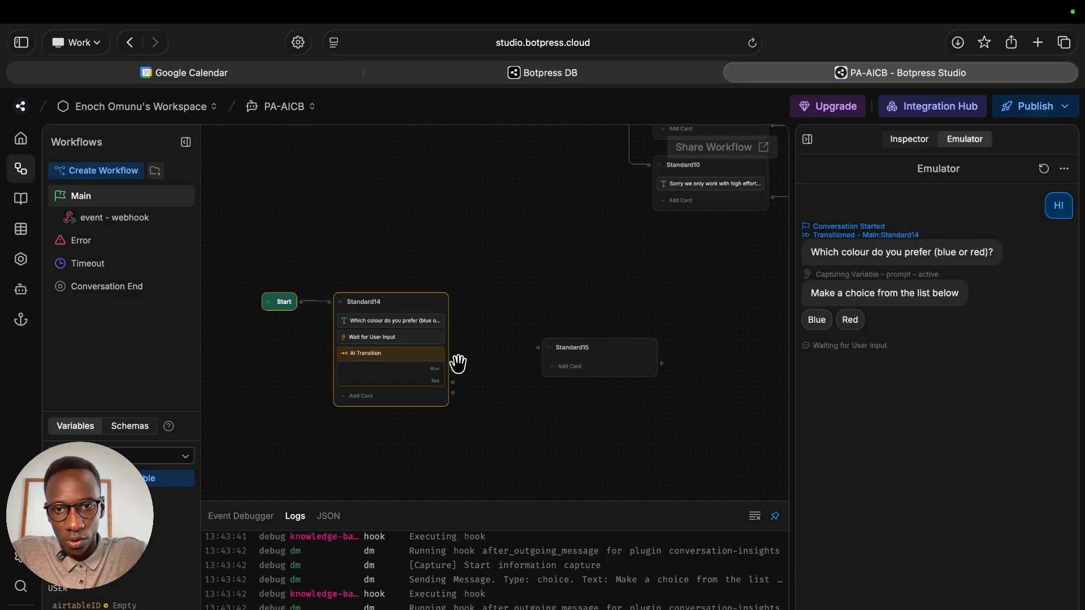
mouse_move(452, 370)
mouse_down()
mouse_move(528, 356)
mouse_move(543, 288)
mouse_move(546, 304)
mouse_up()
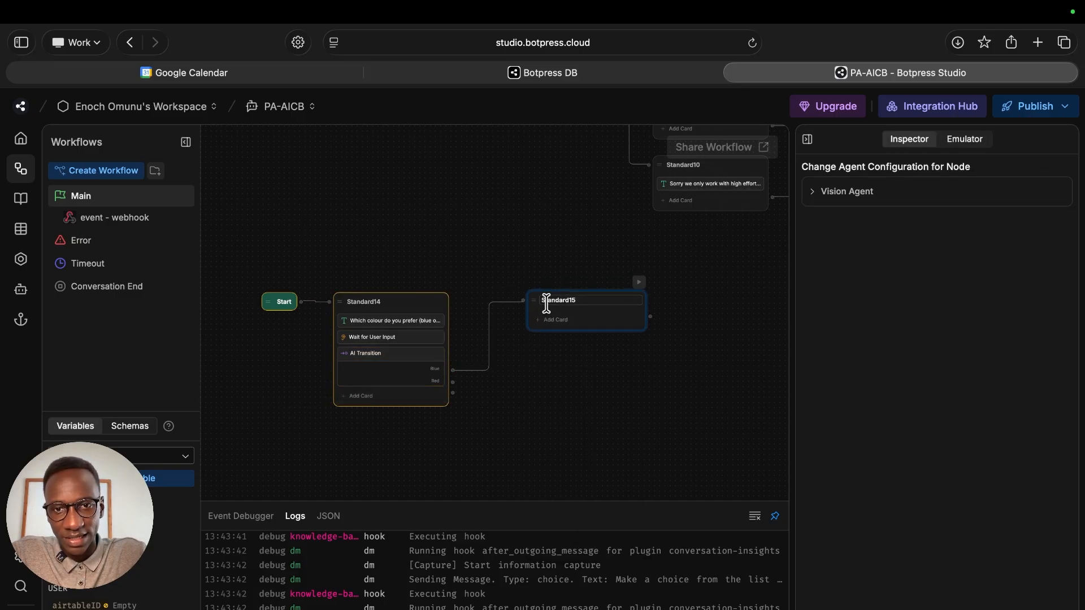
- Add a second standard node below Standard15 and connect the Red output of the AI Transition card to it
right_click(538, 390)
click(551, 403)
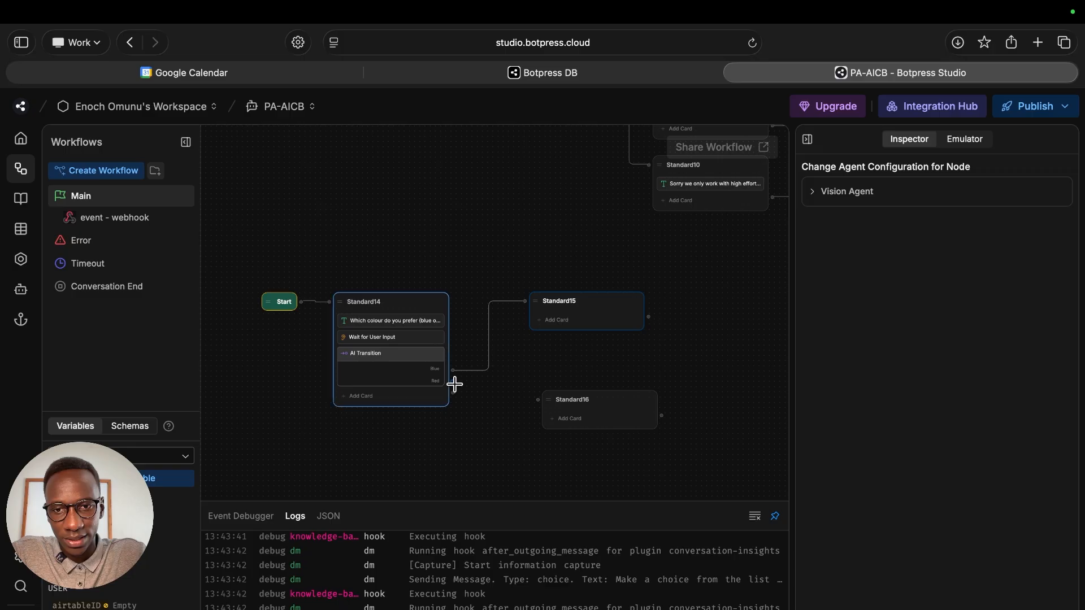
drag(452, 382, 554, 452)
click(564, 395)
double_click(551, 424)
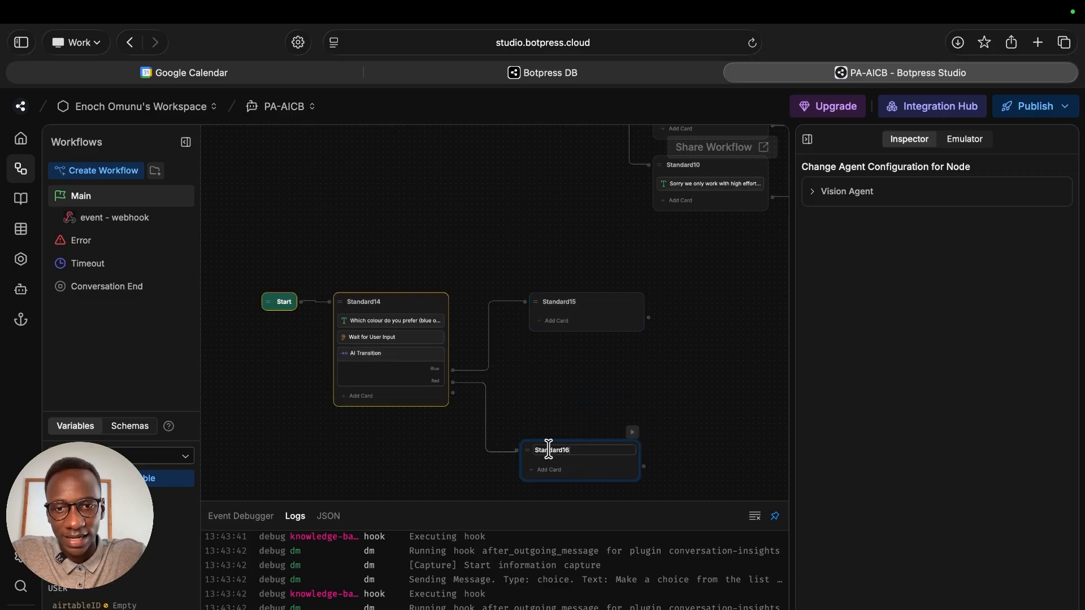
- Examine the language model and Force classify options in the AI Transition card's advanced settings
click(414, 370)
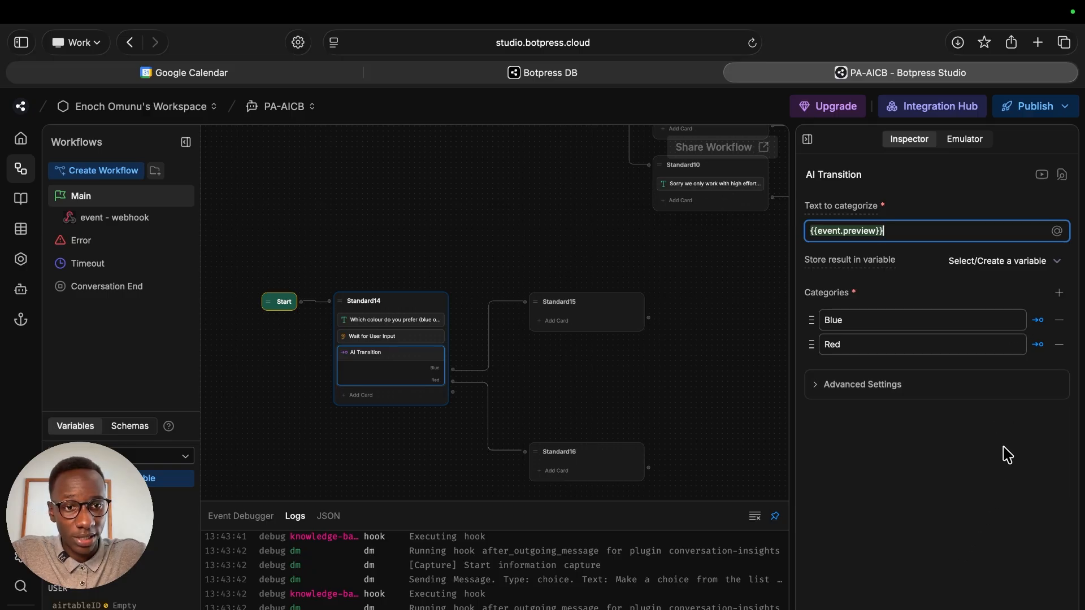
click(876, 384)
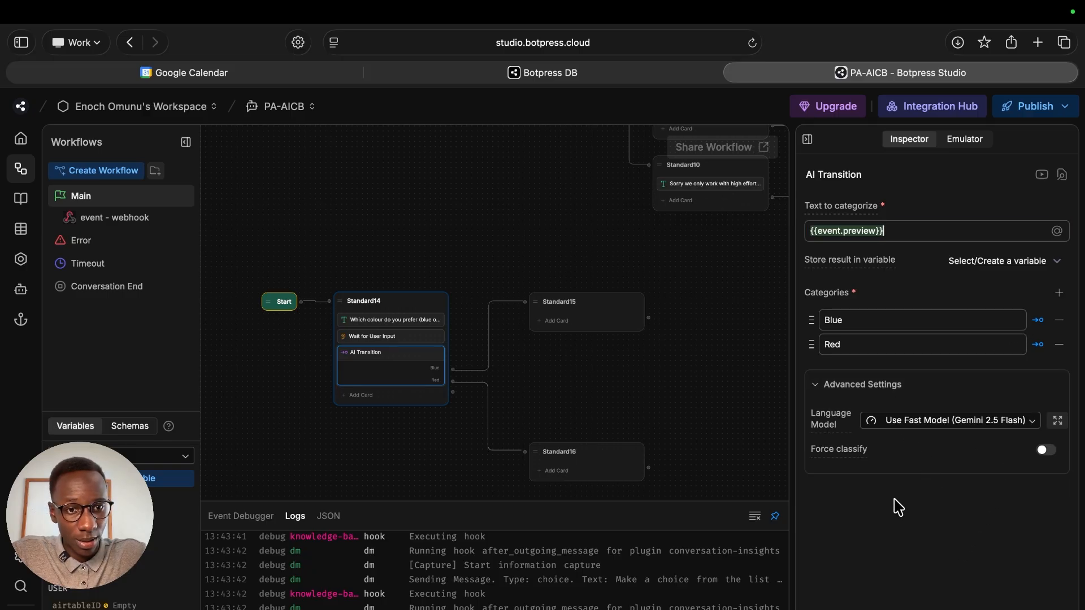
mouse_move(843, 451)
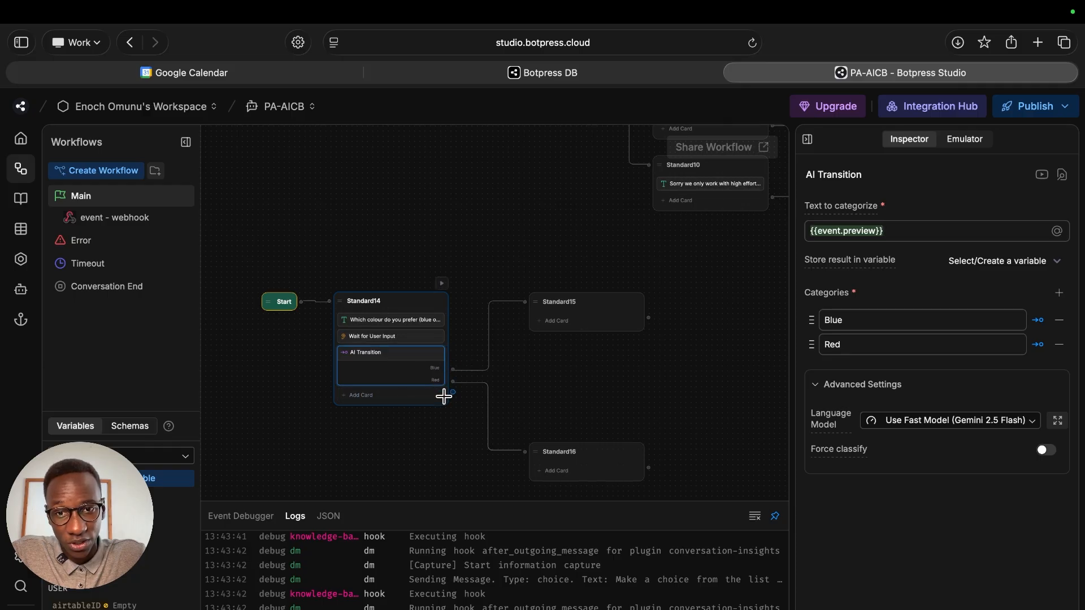
click(417, 419)
click(769, 347)
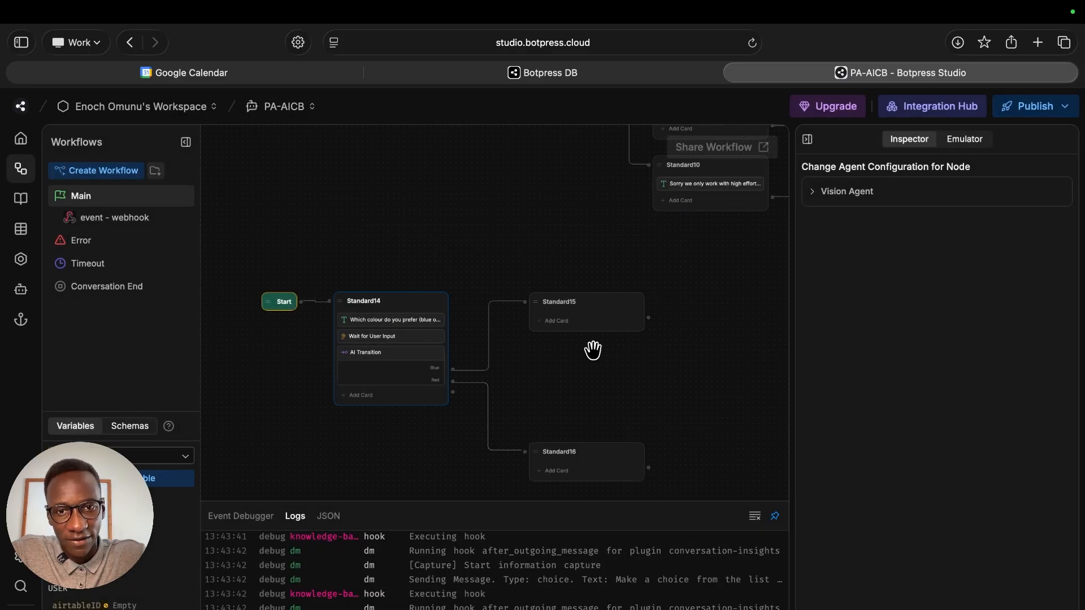
- Set the language model of the AI Transition card in Standard14 to Groq's LLaMA 3.1 8B and return to the emulator
click(416, 368)
click(863, 385)
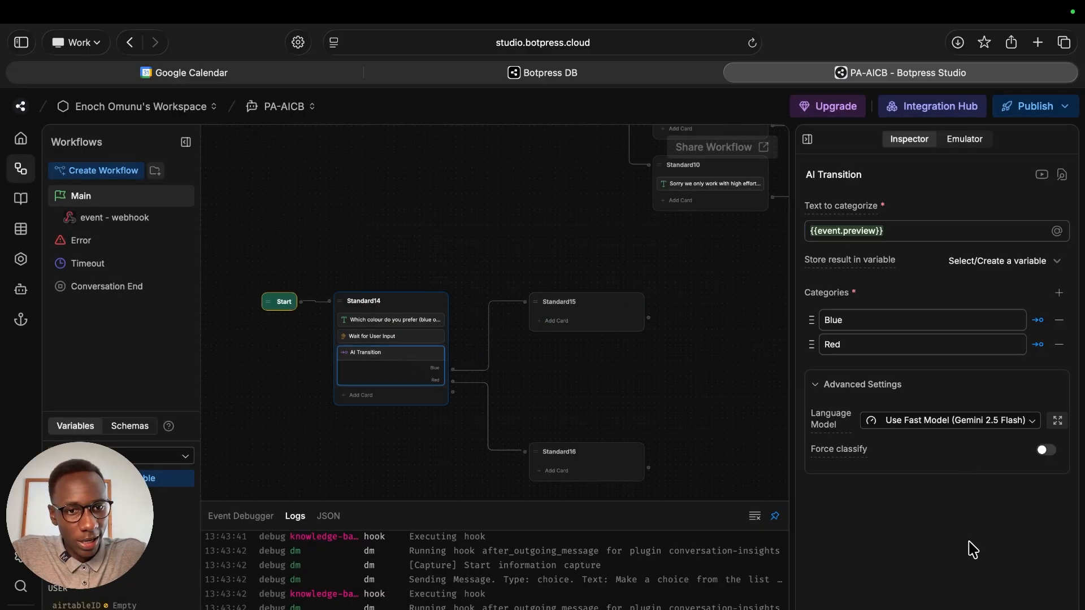
click(957, 432)
scroll(935, 568, down, 15)
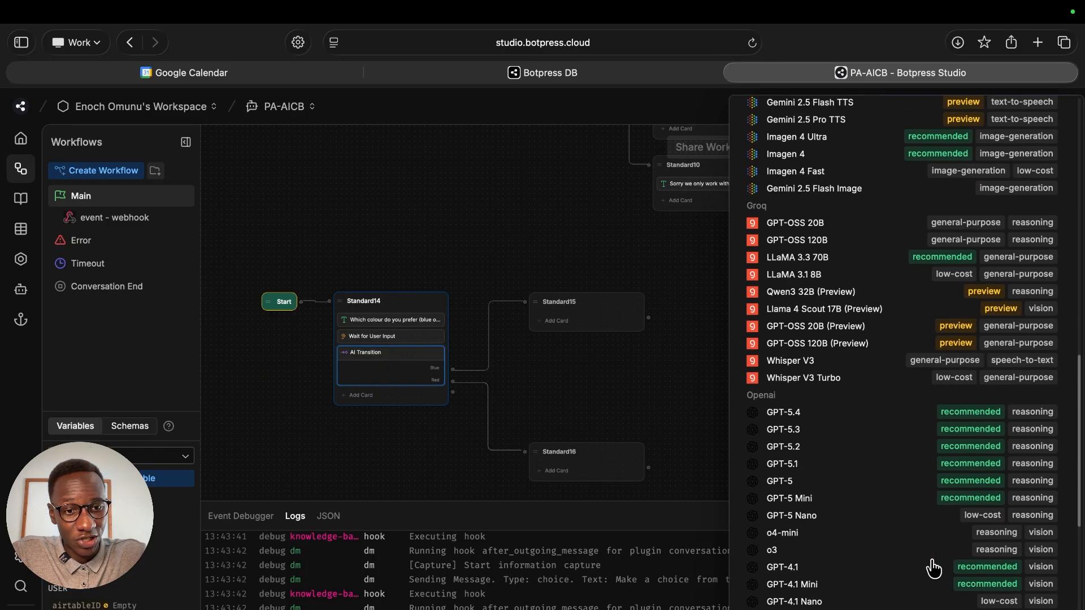
scroll(933, 568, up, 12)
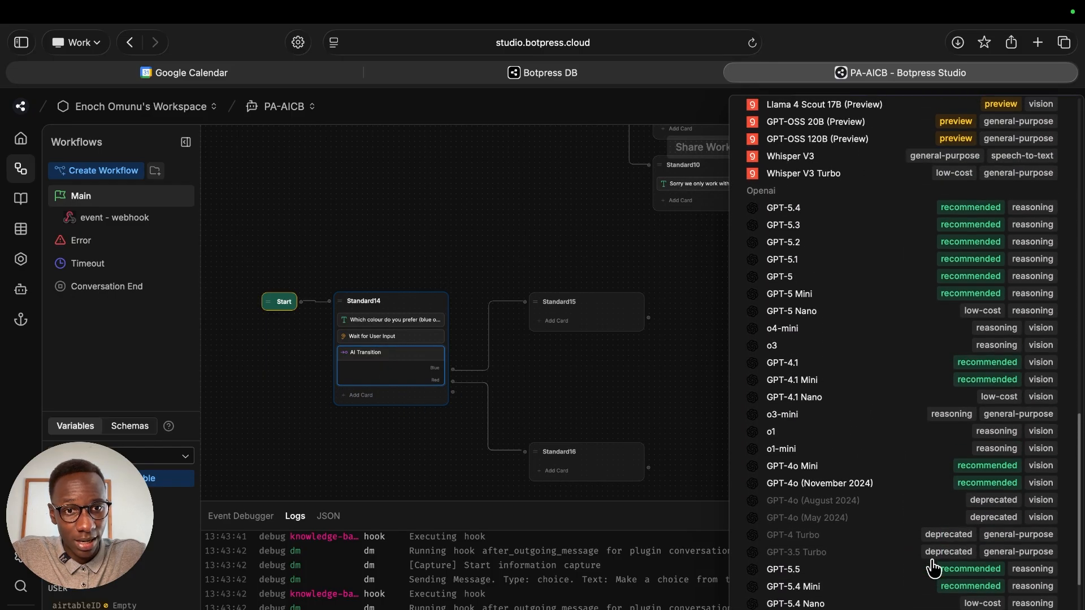
scroll(933, 565, up, 3)
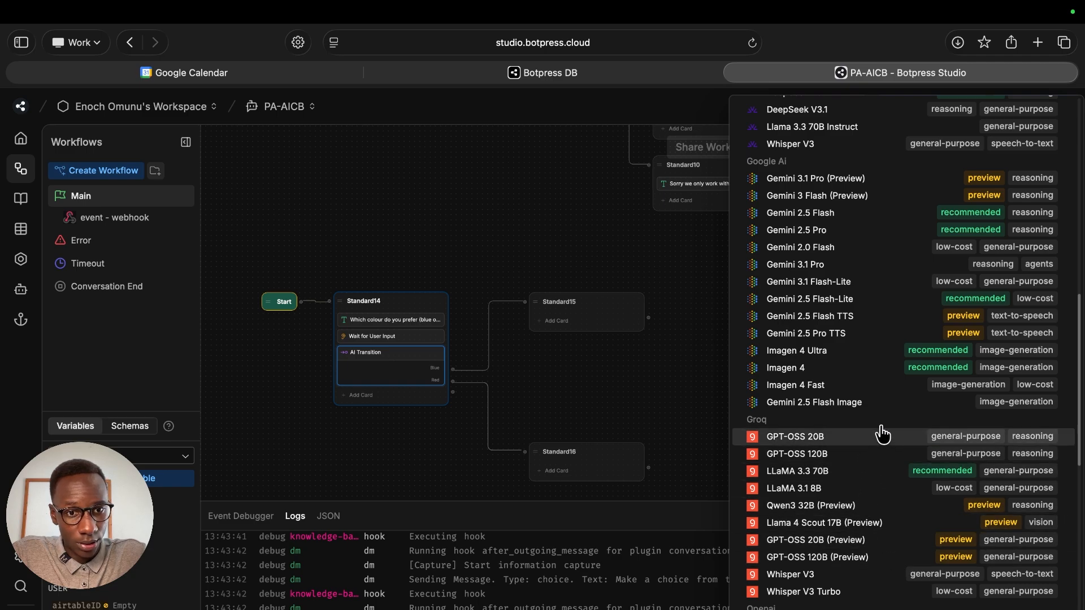
click(820, 489)
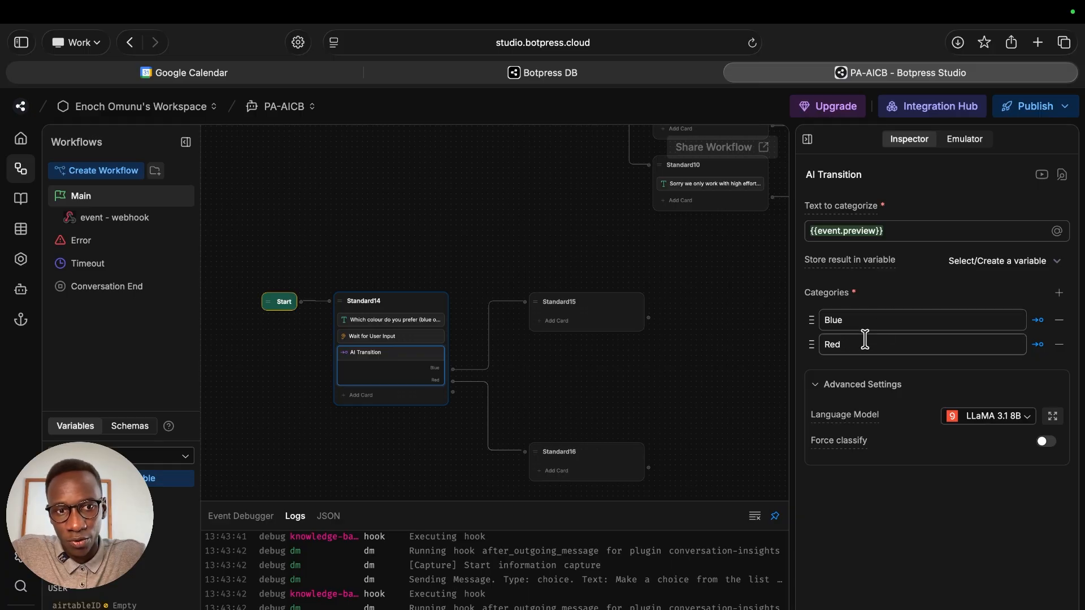
key(super+e)
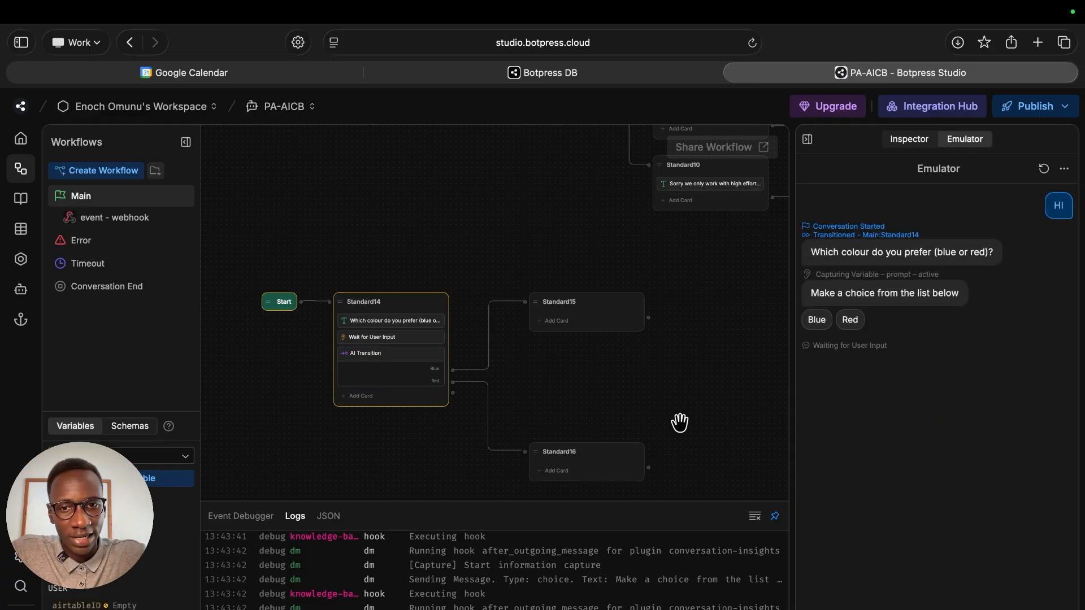
- Examine the language models available in the advanced settings of Standard14's AI Transition card
click(395, 364)
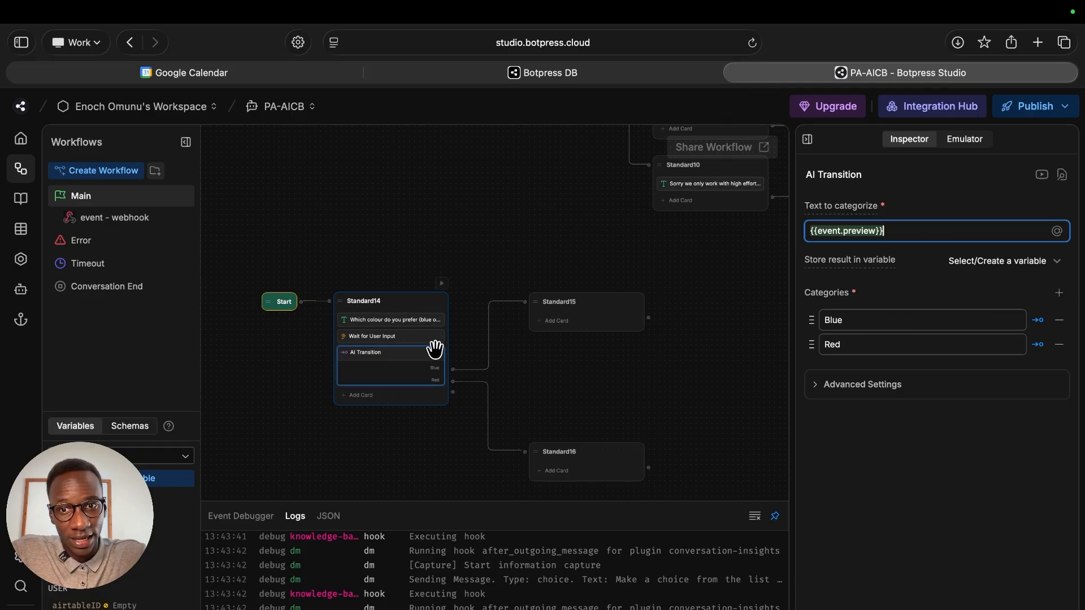
click(917, 389)
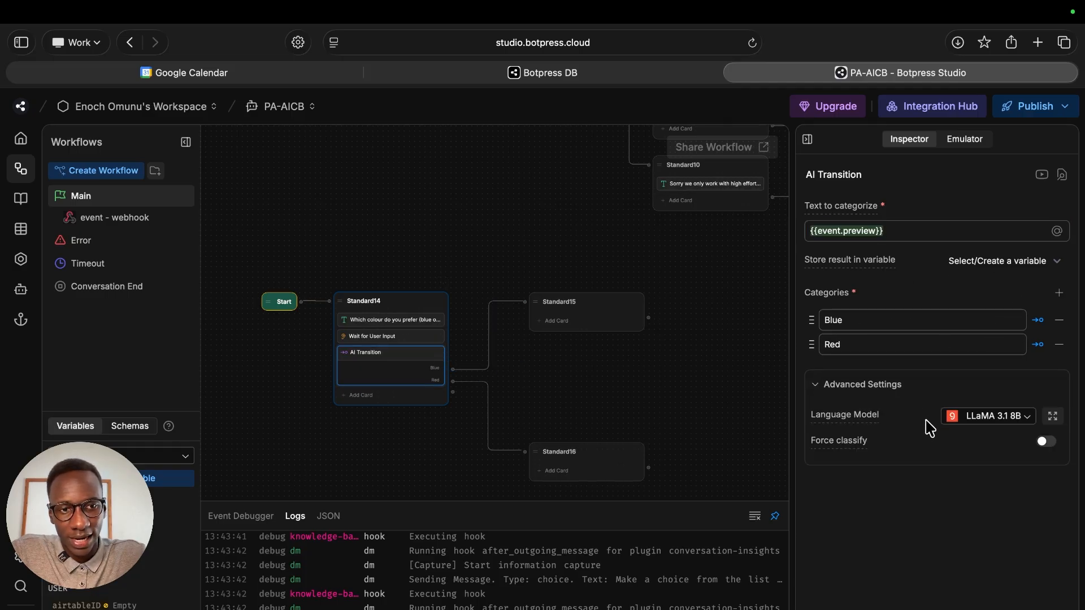
click(993, 417)
scroll(927, 325, up, 15)
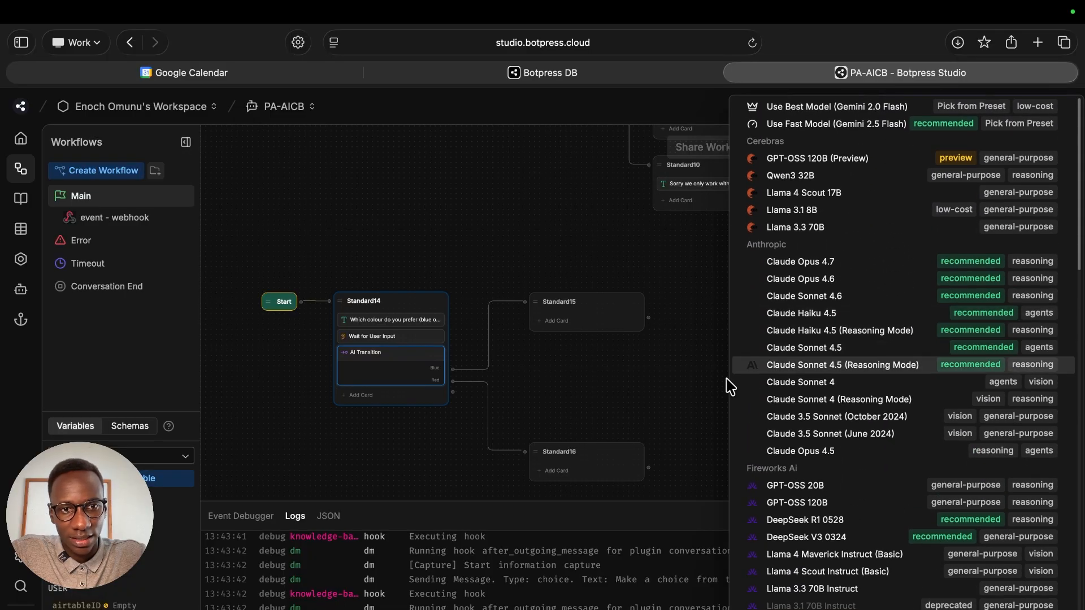
click(631, 402)
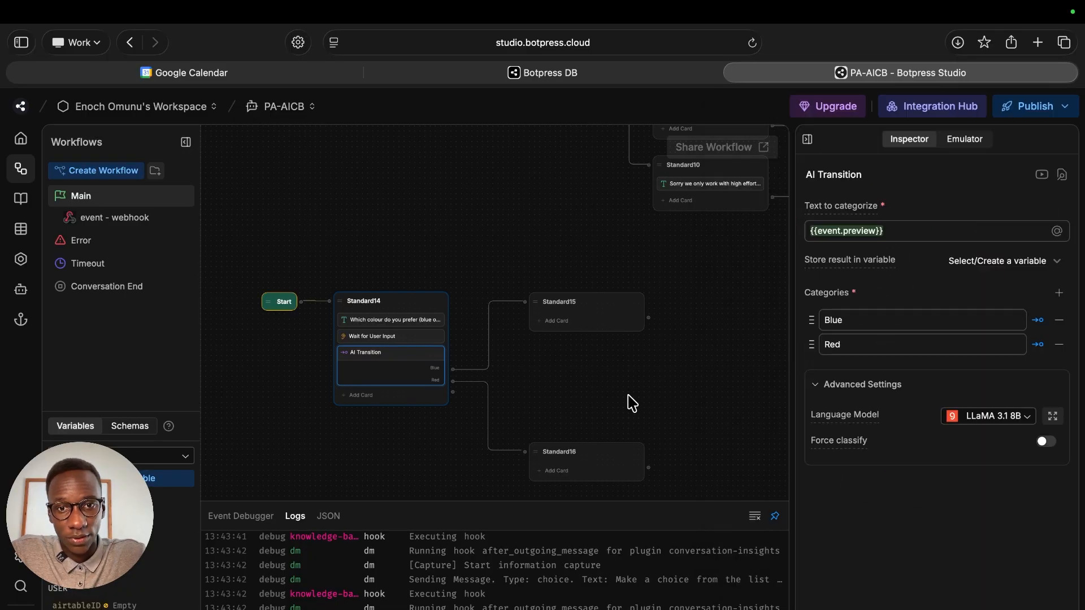
- Add a Text card with the message "You like blue" to the Standard15 node
click(593, 323)
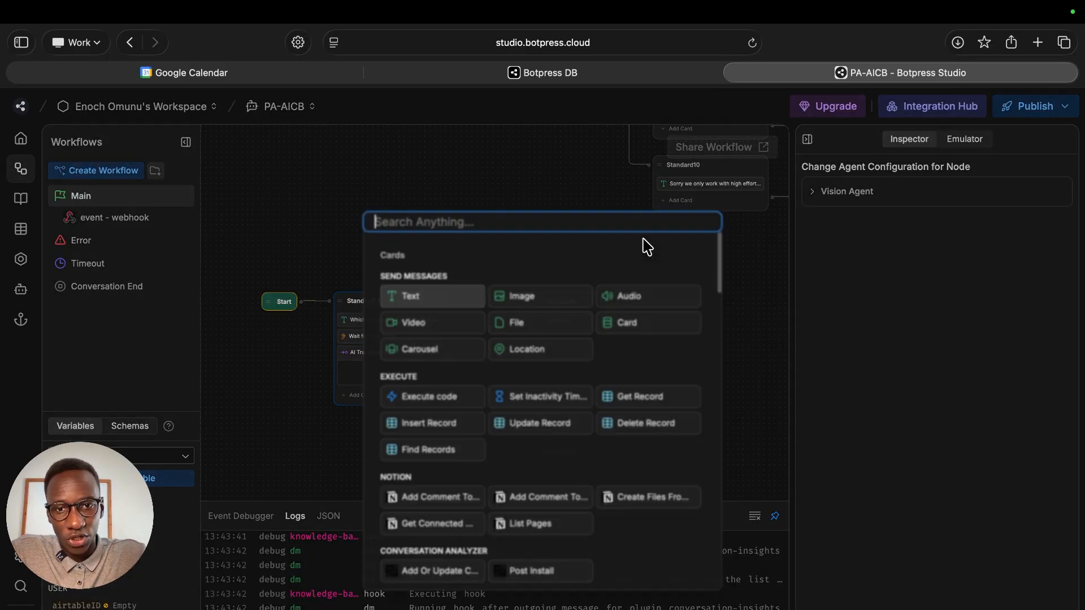
click(415, 295)
click(880, 249)
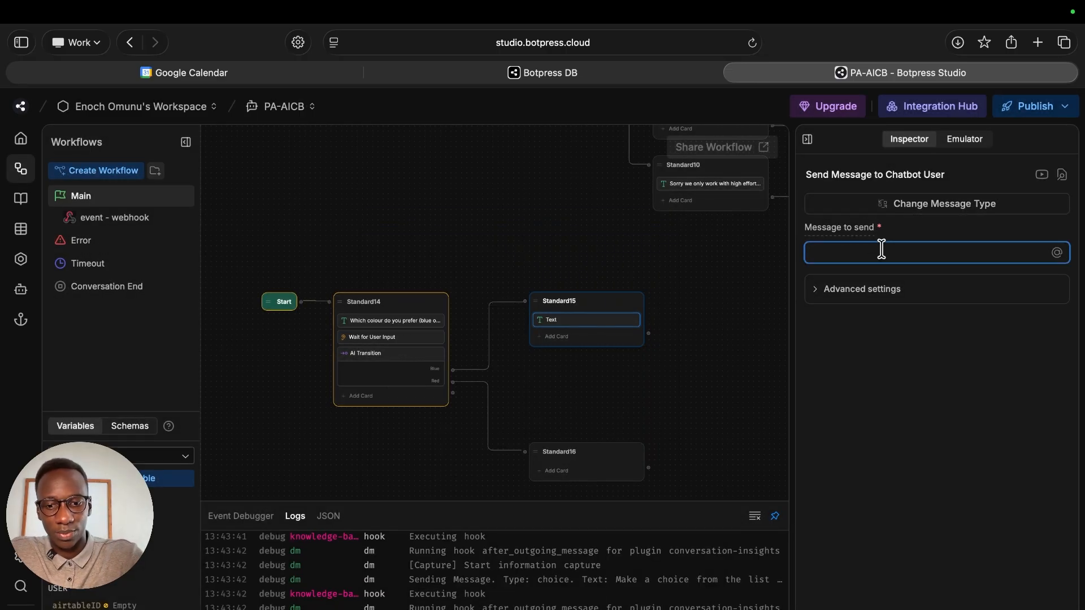
text(You like blue)
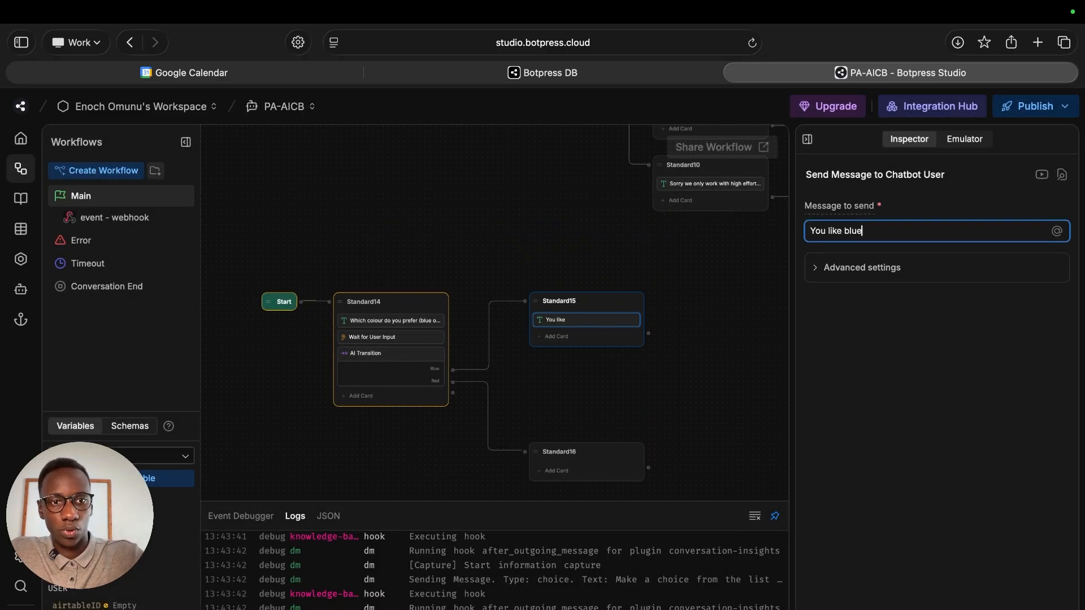
click(741, 350)
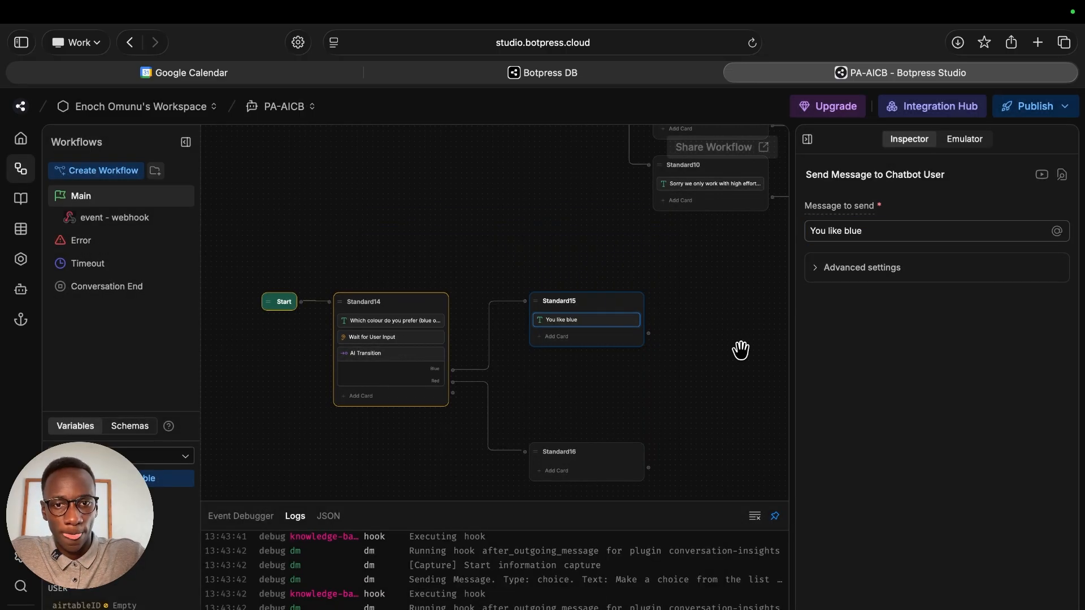
- Copy the "You like blue" card into the Standard16 node and change its message to "You like red"
right_click(602, 322)
click(632, 343)
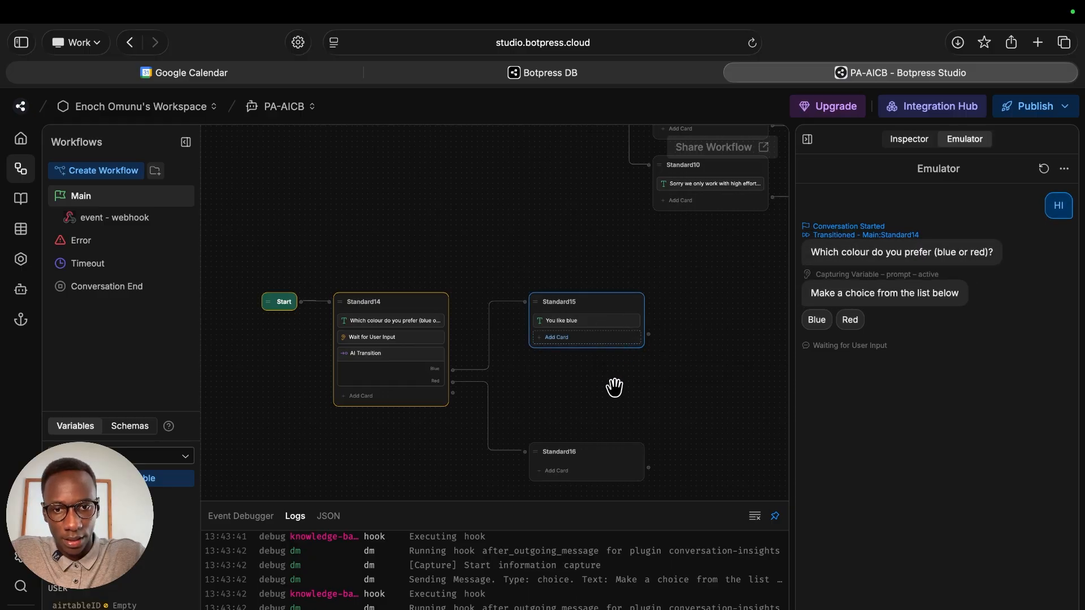
right_click(562, 480)
click(581, 493)
click(620, 470)
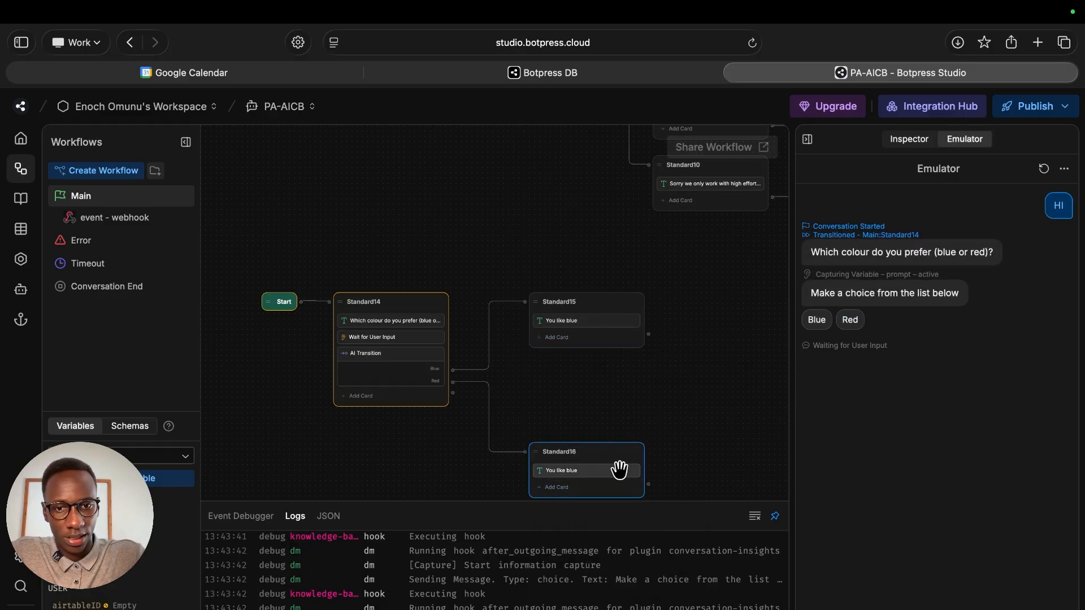
click(746, 356)
- Start a new emulator conversation with "hi" and answer the colour question with "I love the blu"
click(1044, 169)
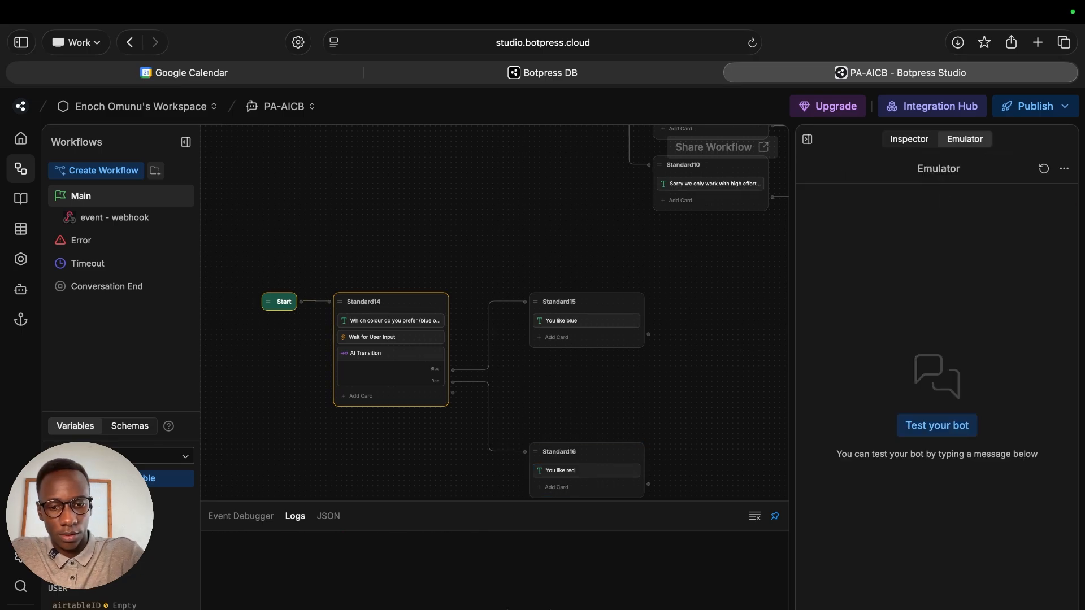
click(937, 425)
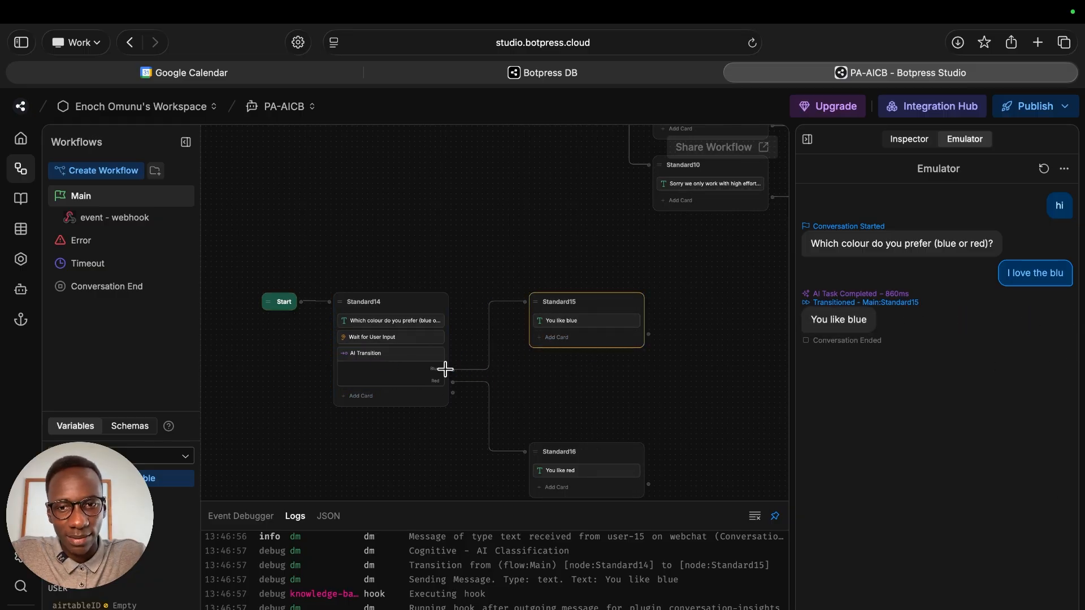
- Review the AI Transition categories and the colour question message in Standard14 alongside the emulator conversation
click(443, 370)
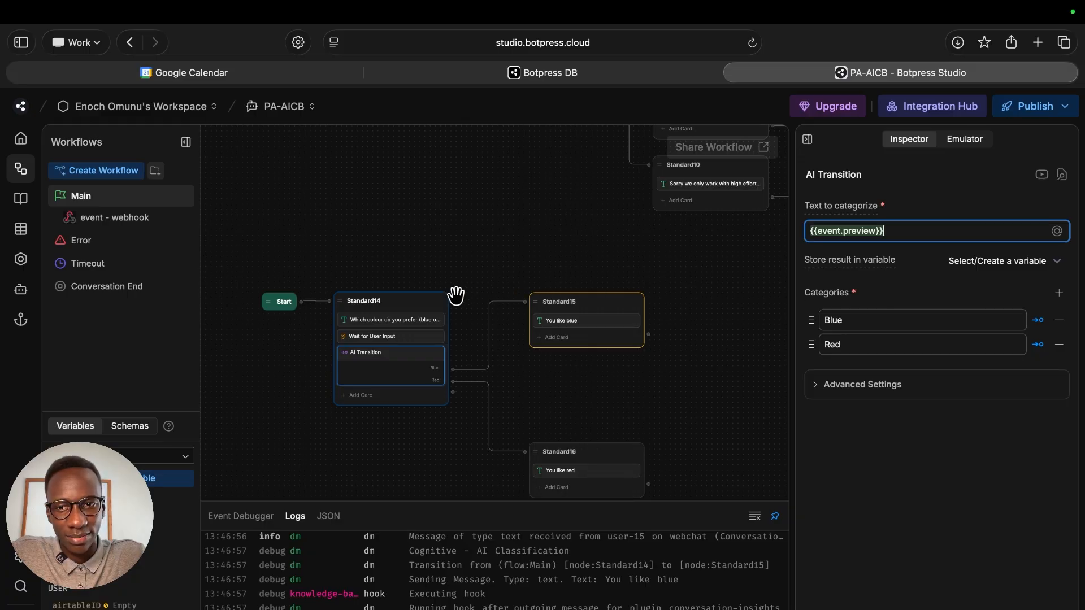
click(417, 320)
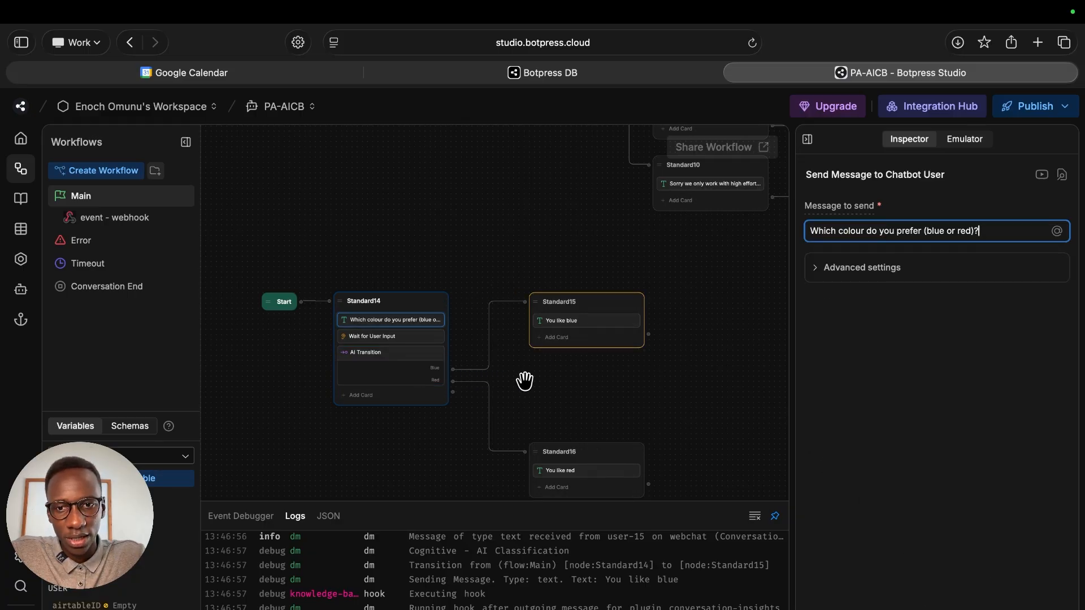
key(super+e)
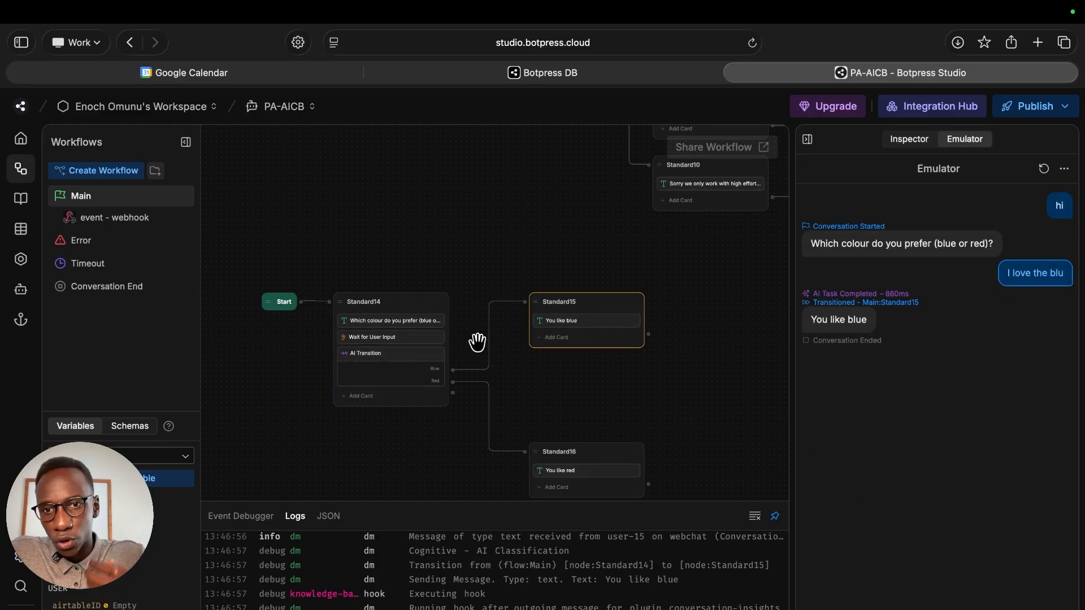
click(428, 355)
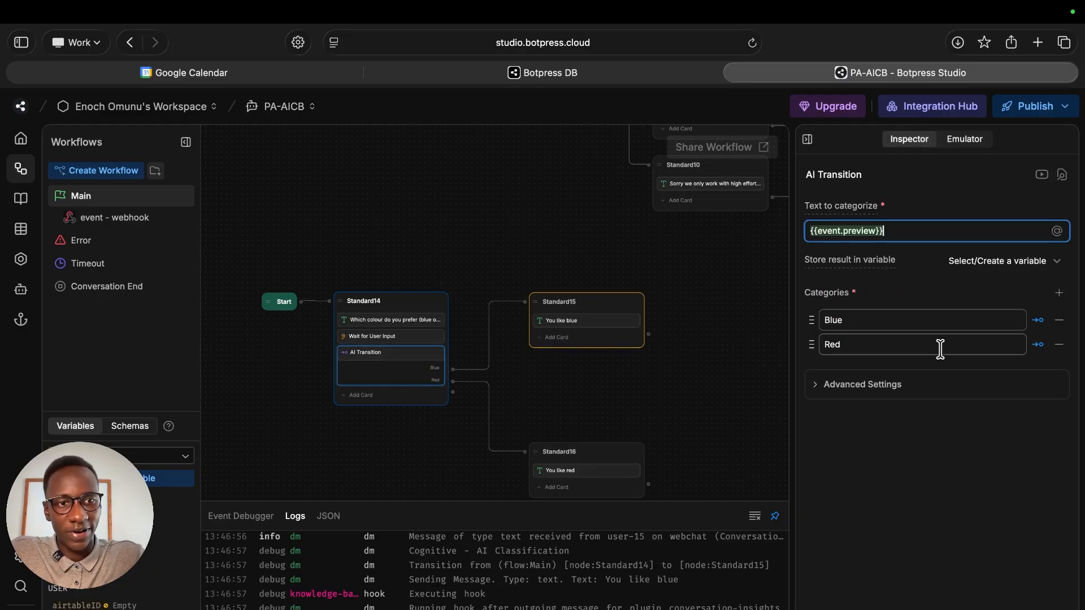